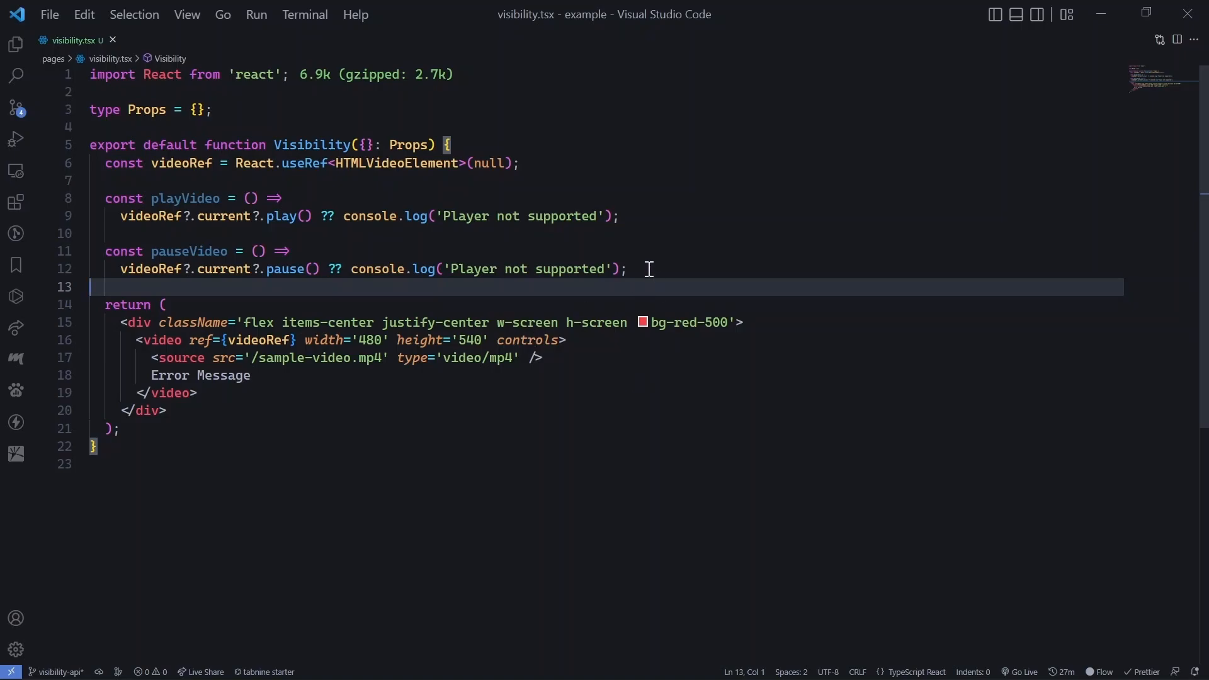
# Write the comment "// 1. window / visibilityAPI" below pauseVideo and highlight its window and visibilityAPI words
pyautogui.press('Return')
pyautogui.write('// 1.')
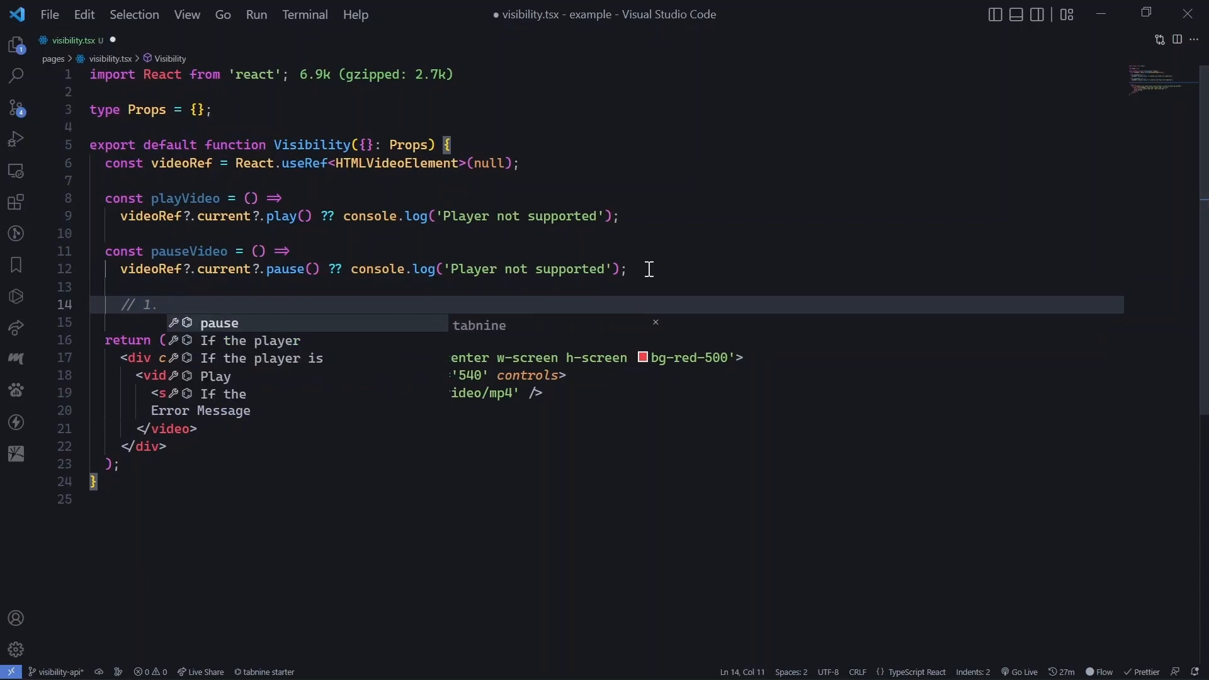
pyautogui.write(' window /')
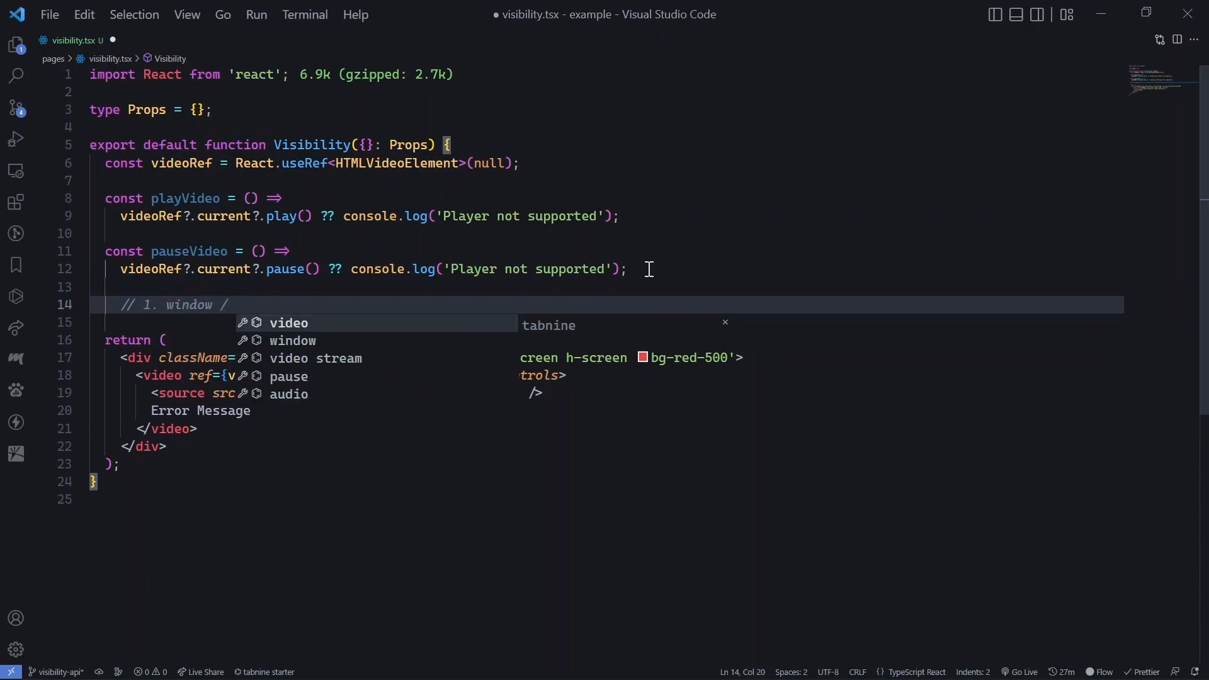
pyautogui.write('visibility:')
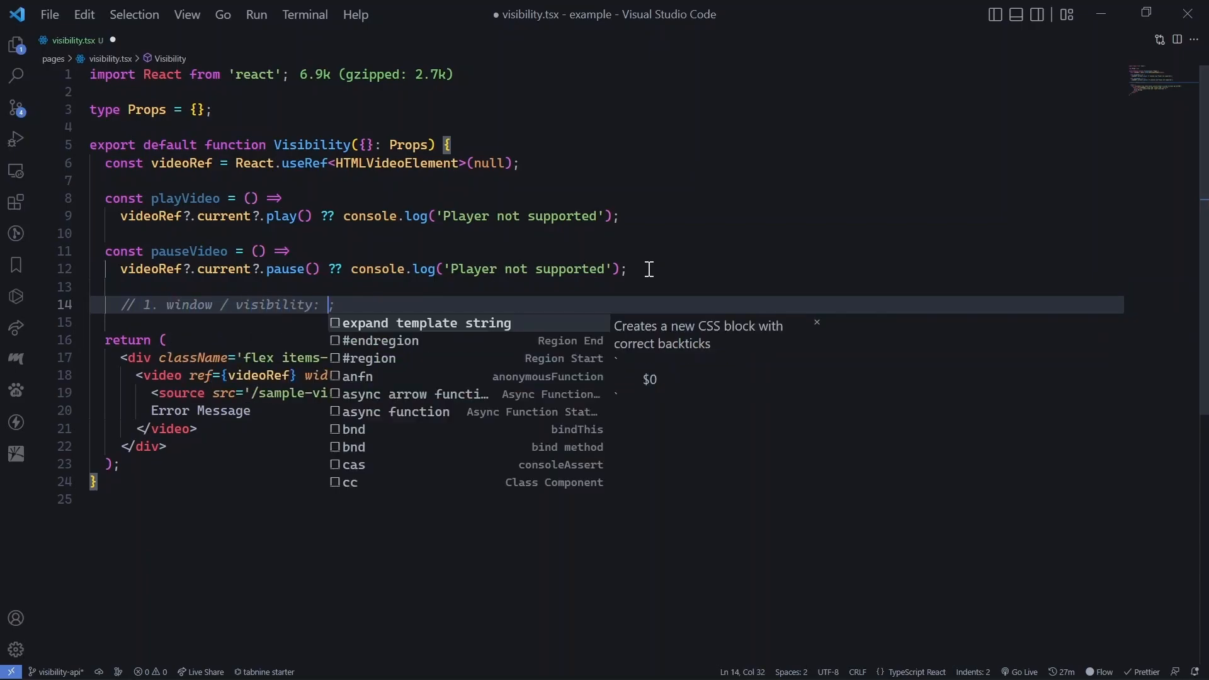
pyautogui.press('BackSpace')
pyautogui.press('BackSpace')
pyautogui.write('API')
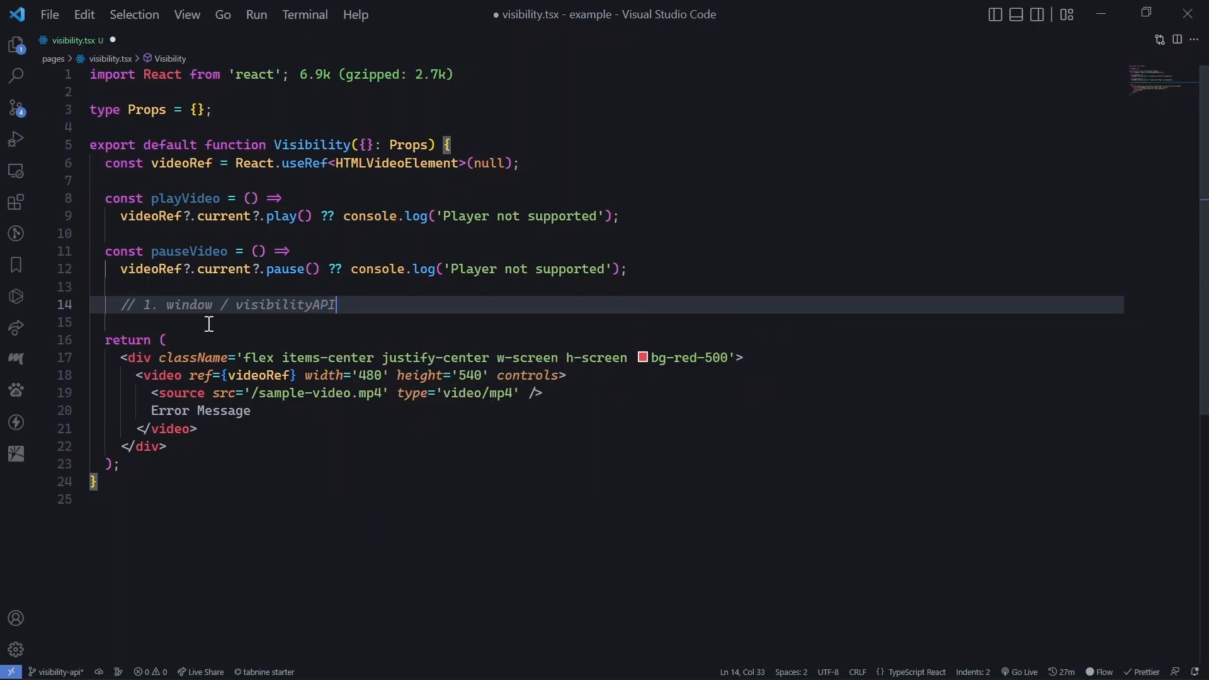
pyautogui.doubleClick(192, 305)
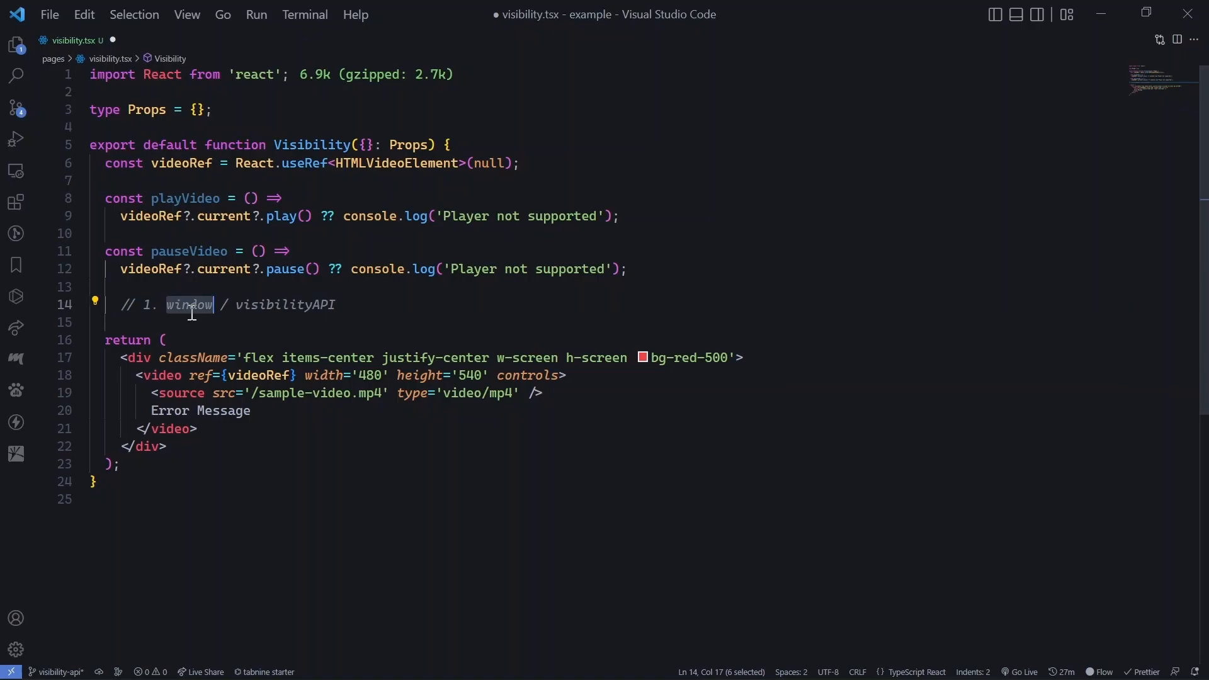
pyautogui.doubleClick(304, 306)
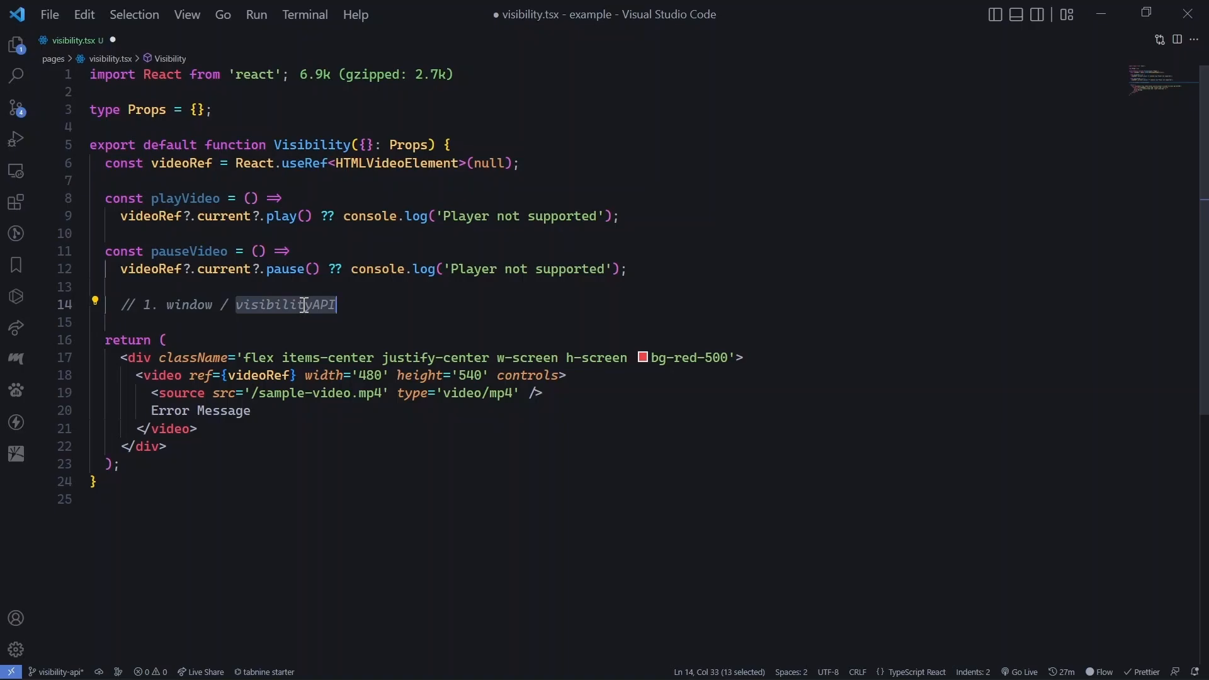
# Clear the localhost page's console, then toggle between the Google and localhost tabs twice
pyautogui.hotkey('alt', 'Tab')
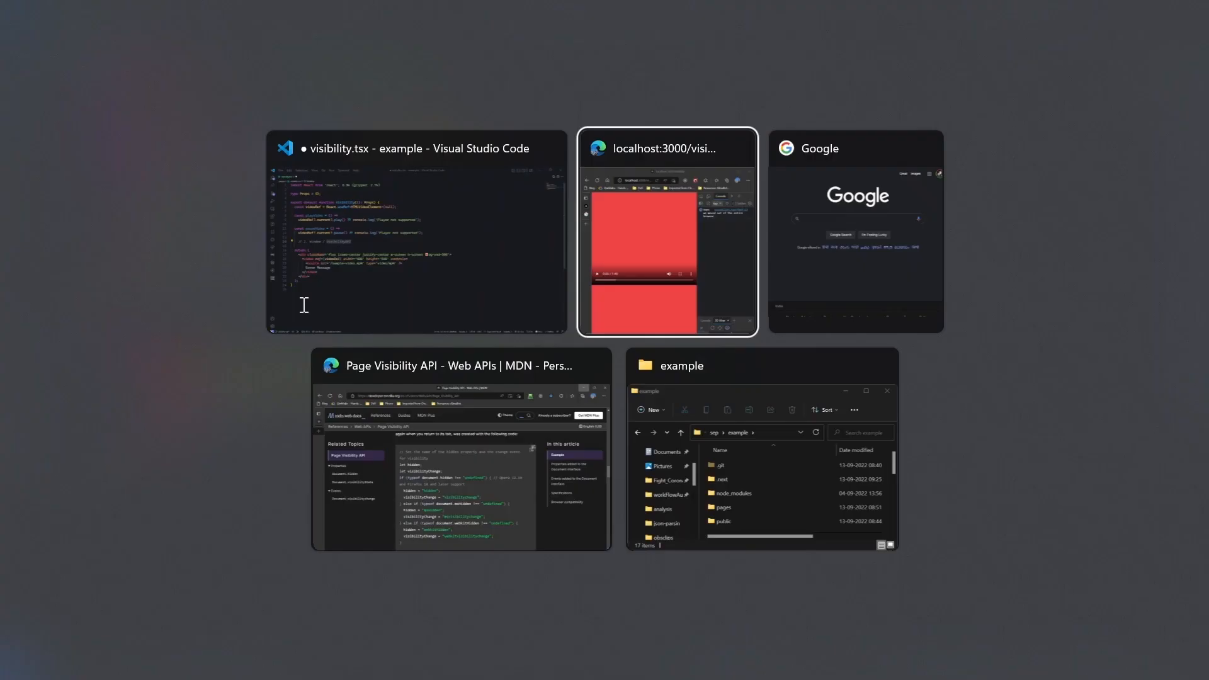
pyautogui.click(526, 150)
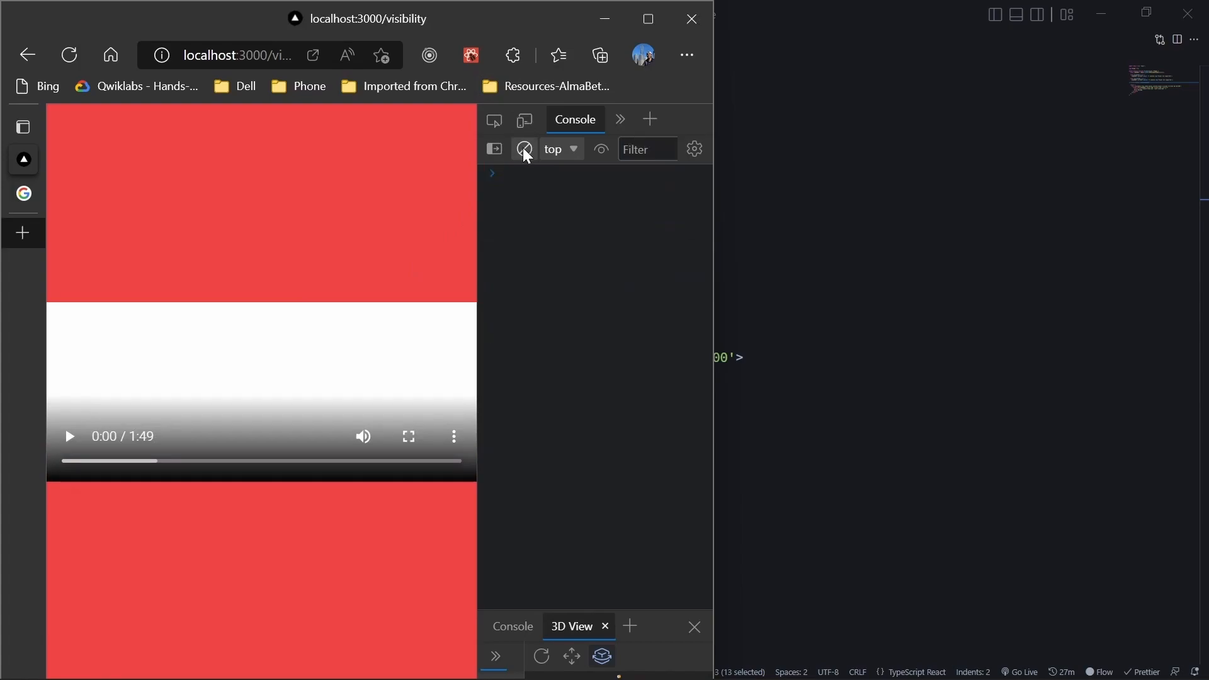
pyautogui.click(23, 194)
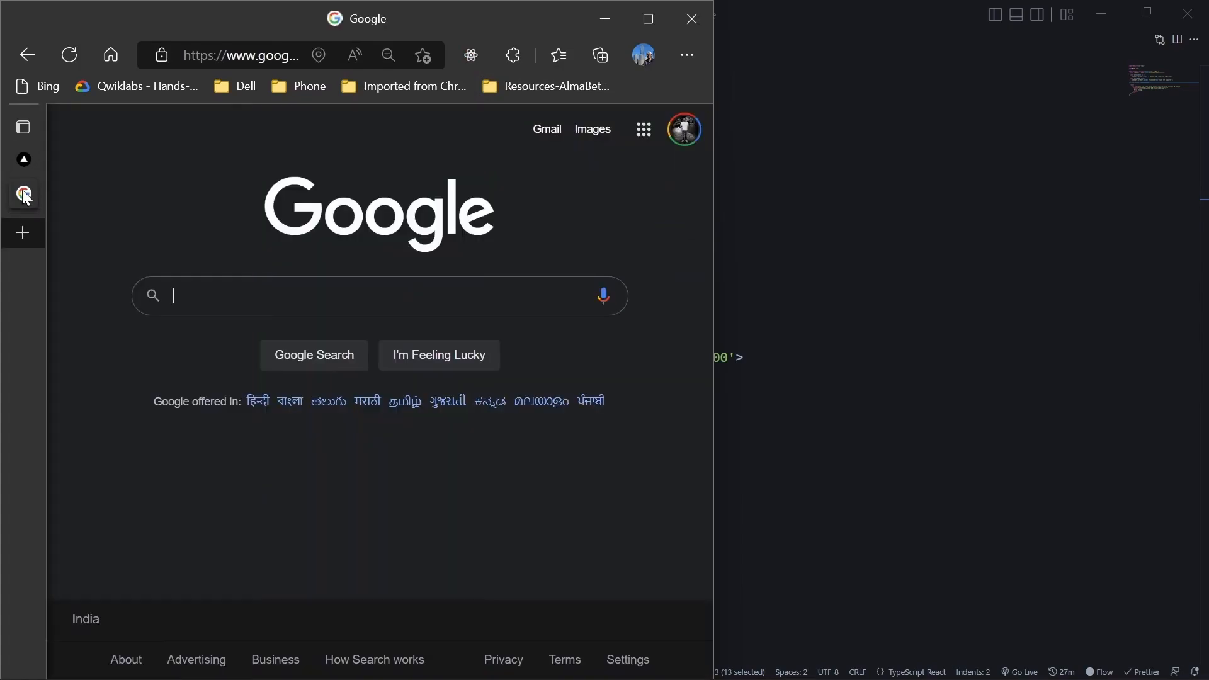
pyautogui.click(24, 160)
pyautogui.click(24, 194)
pyautogui.click(24, 161)
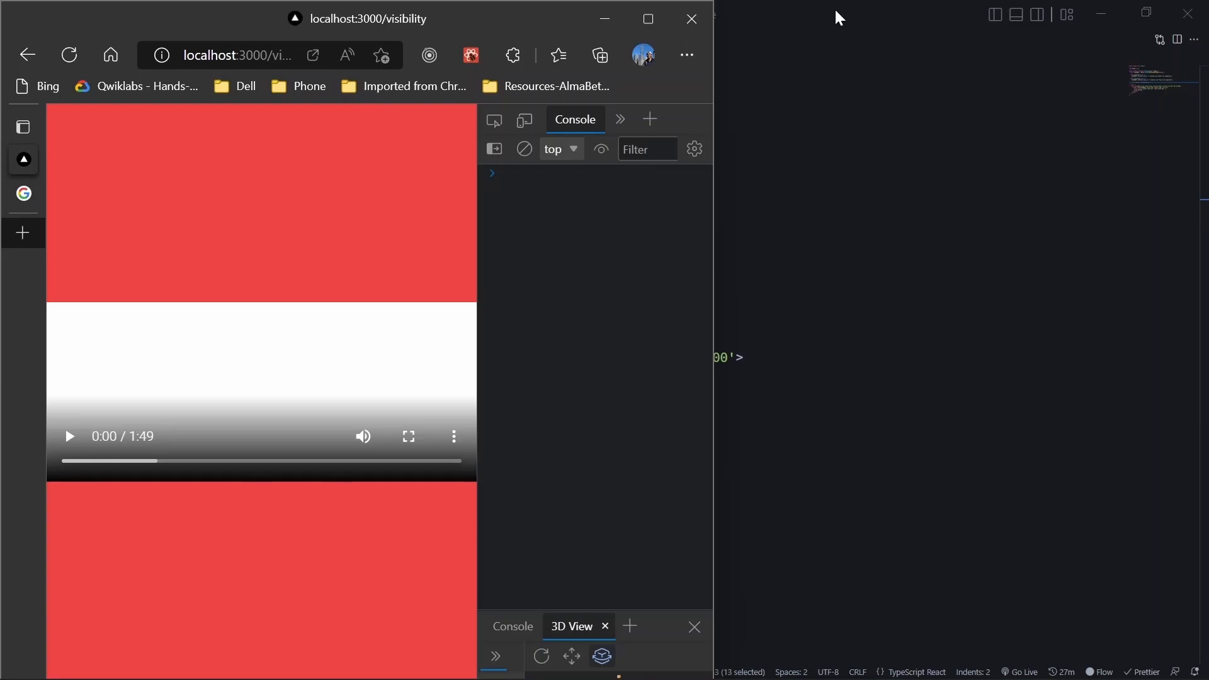
# Place VS Code beside Edge and focus the editor on the visibilityAPI comment words
pyautogui.moveTo(841, 19)
pyautogui.mouseDown()
pyautogui.moveTo(841, 319)
pyautogui.moveTo(1204, 318)
pyautogui.mouseUp()
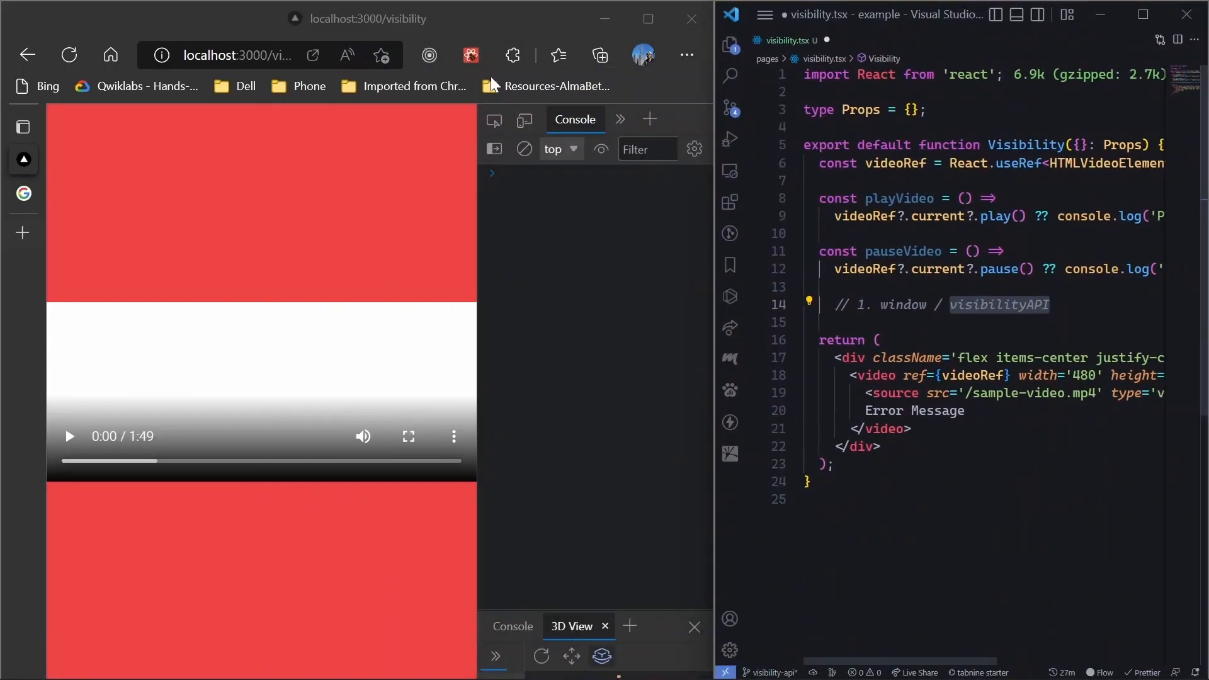
pyautogui.click(827, 28)
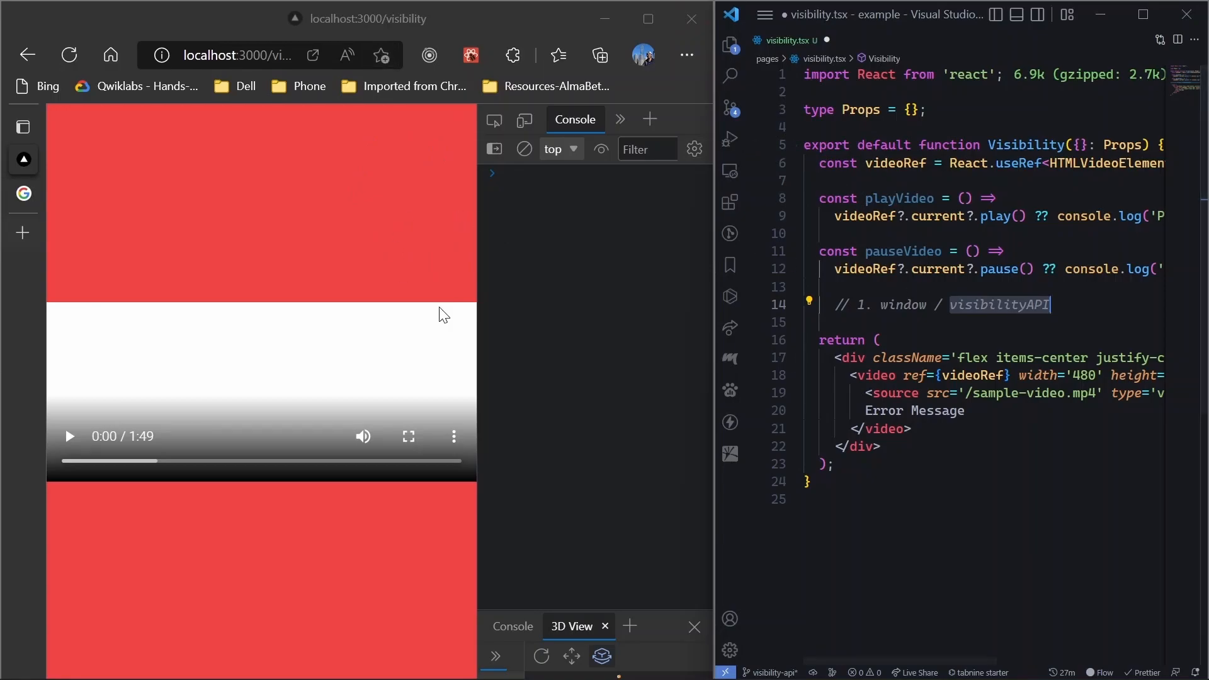
pyautogui.click(918, 312)
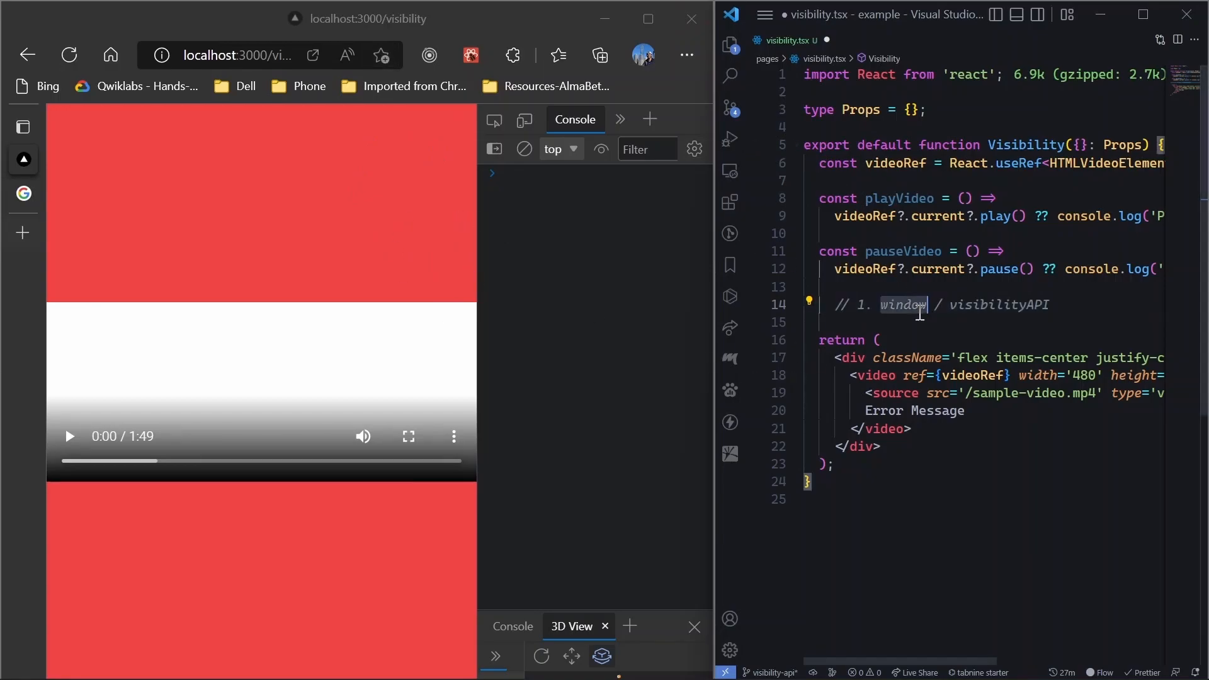
pyautogui.click(982, 311)
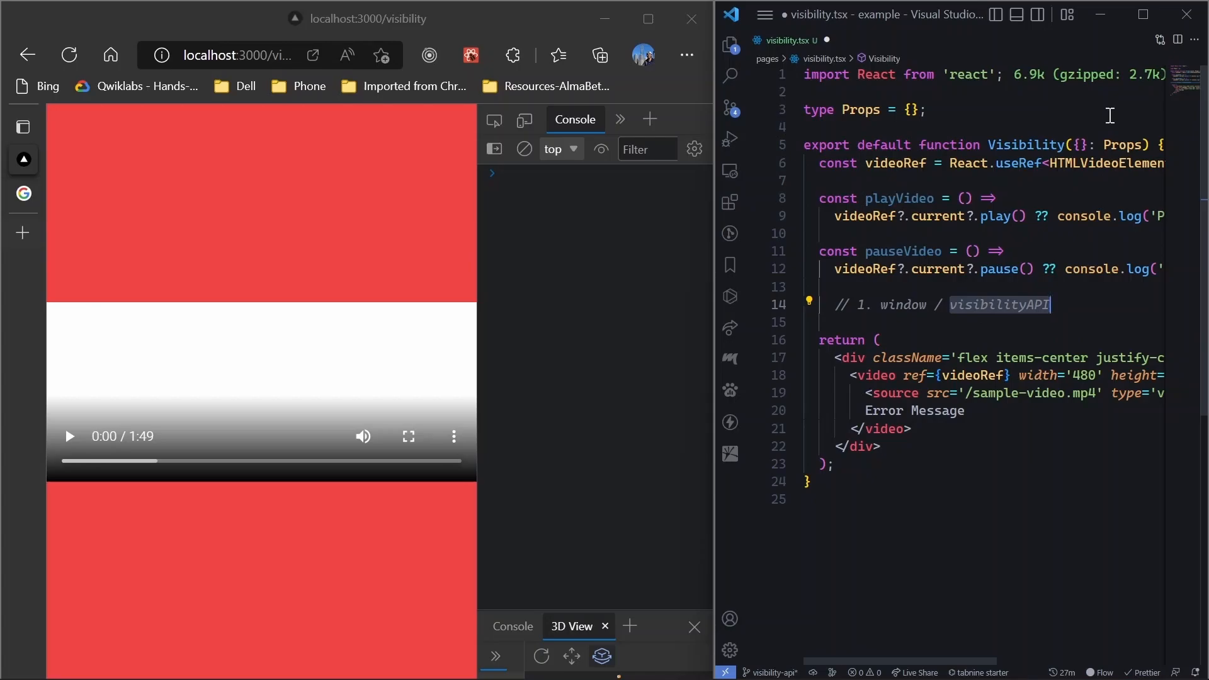
pyautogui.click(1146, 19)
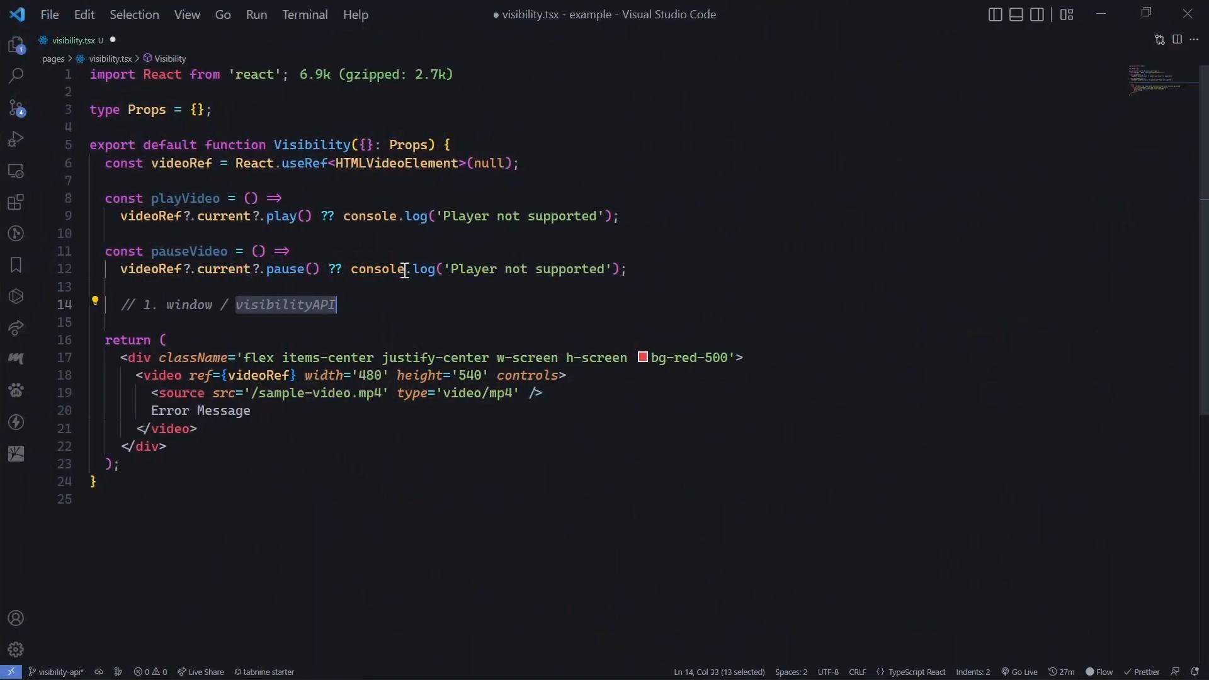
pyautogui.moveTo(364, 309); pyautogui.dragTo(108, 314)
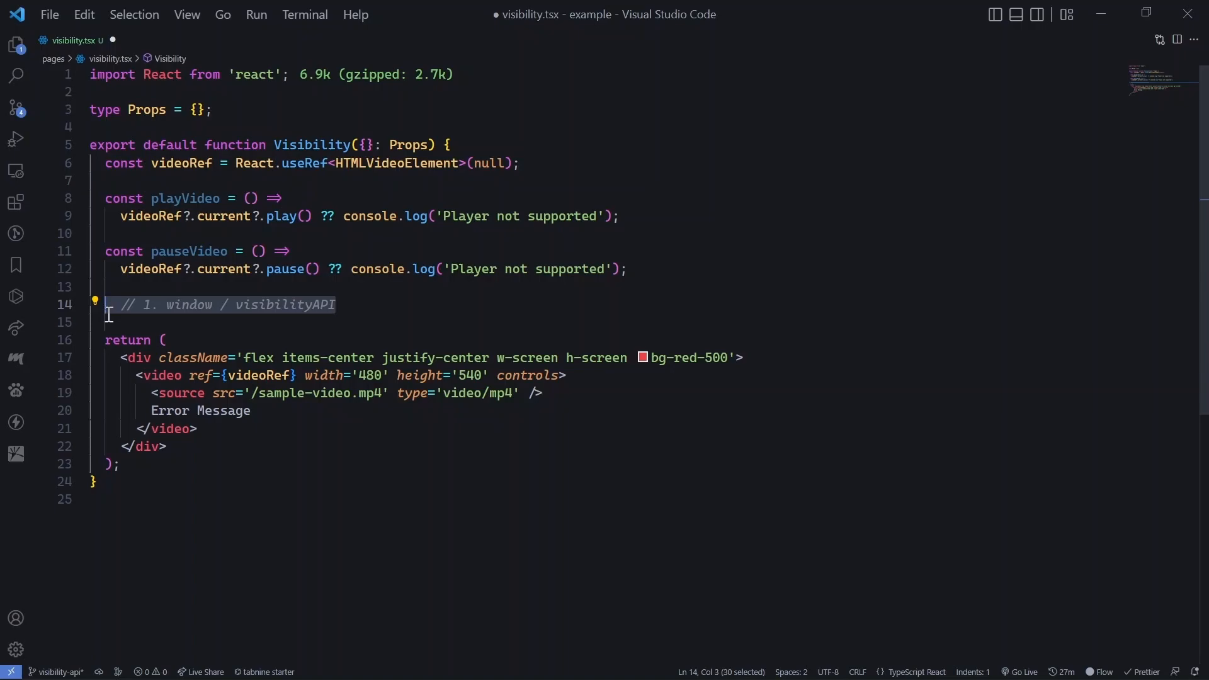
pyautogui.doubleClick(185, 198)
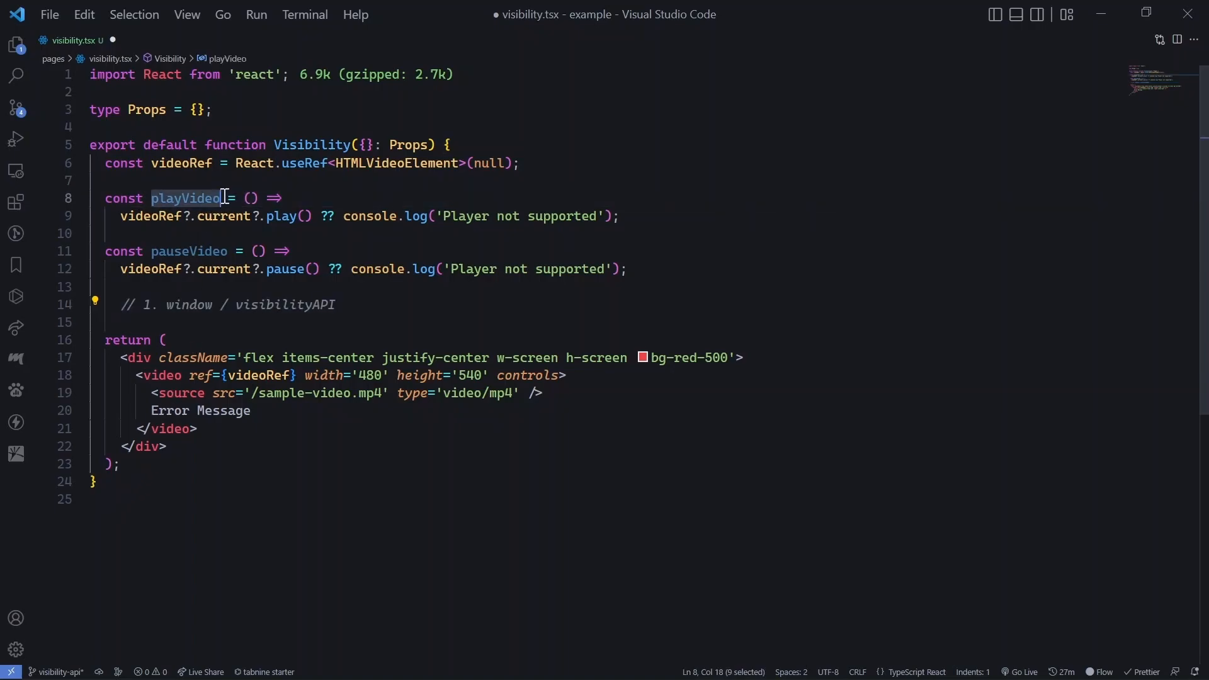
pyautogui.doubleClick(175, 162)
pyautogui.doubleClick(258, 375)
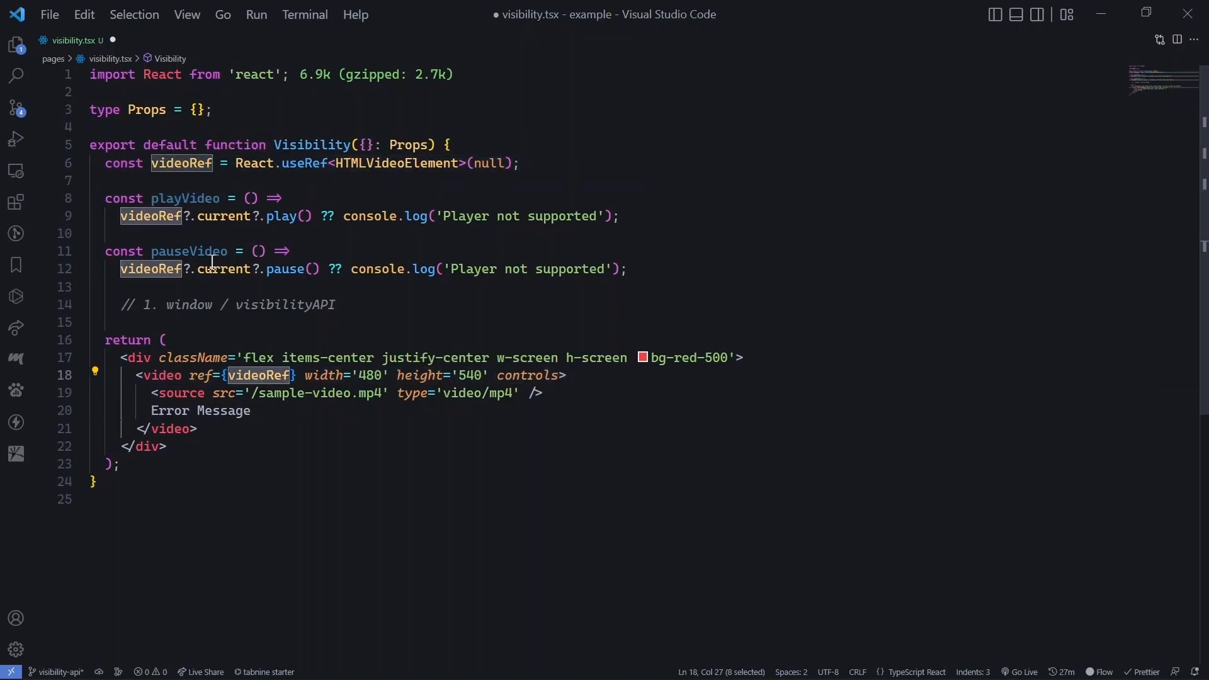
pyautogui.tripleClick(185, 198)
pyautogui.hotkey('alt', 'Tab')
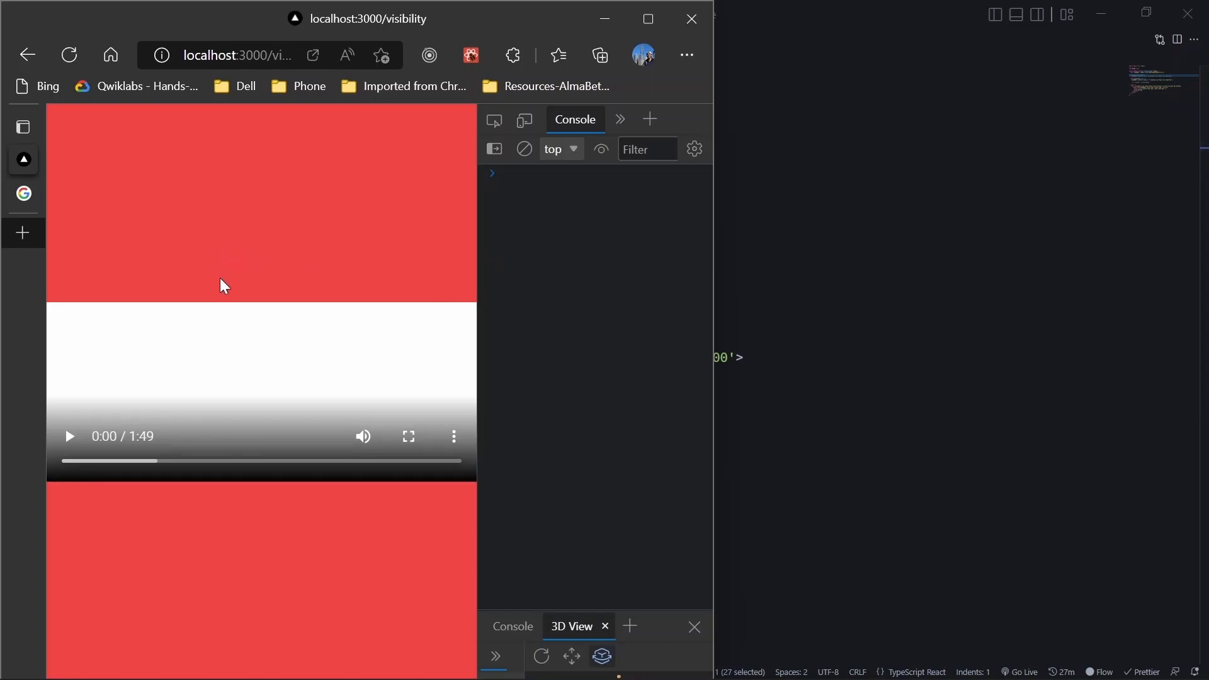
pyautogui.click(24, 195)
pyautogui.click(24, 159)
pyautogui.click(823, 305)
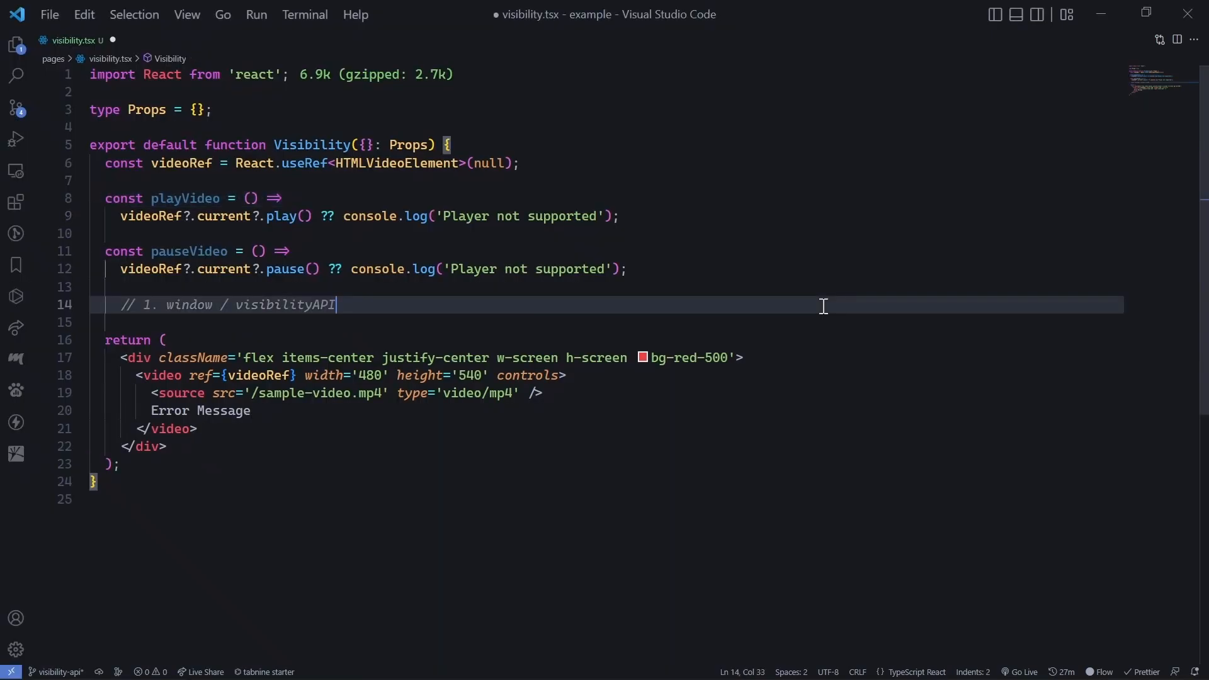
# Add blank lines below the comment, review the video element block, and settle the cursor on line 16
pyautogui.press('Return')
pyautogui.press('Return')
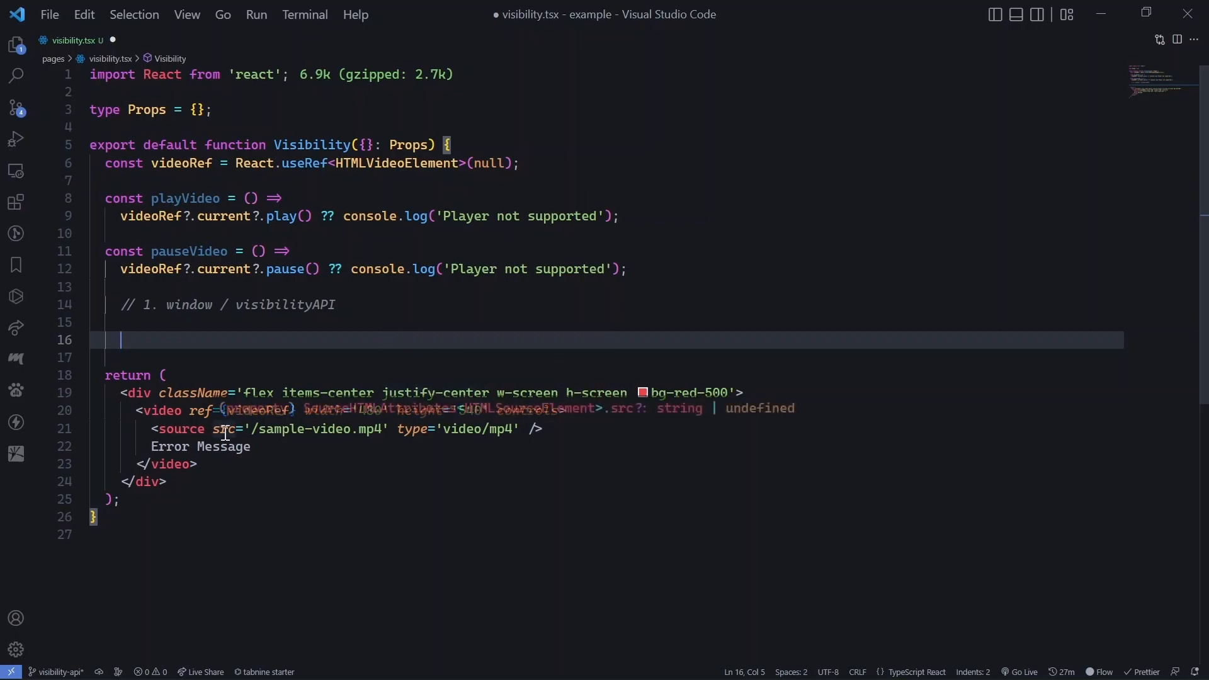
pyautogui.moveTo(134, 411); pyautogui.dragTo(228, 463)
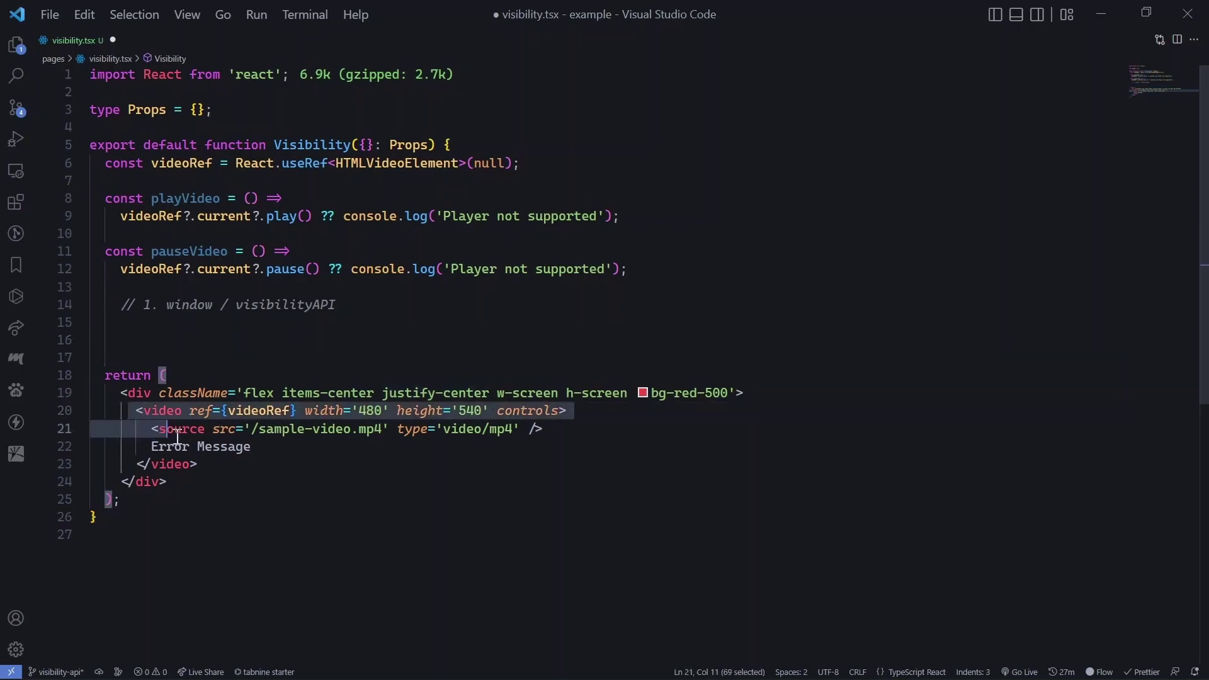
pyautogui.tripleClick(256, 446)
pyautogui.click(148, 337)
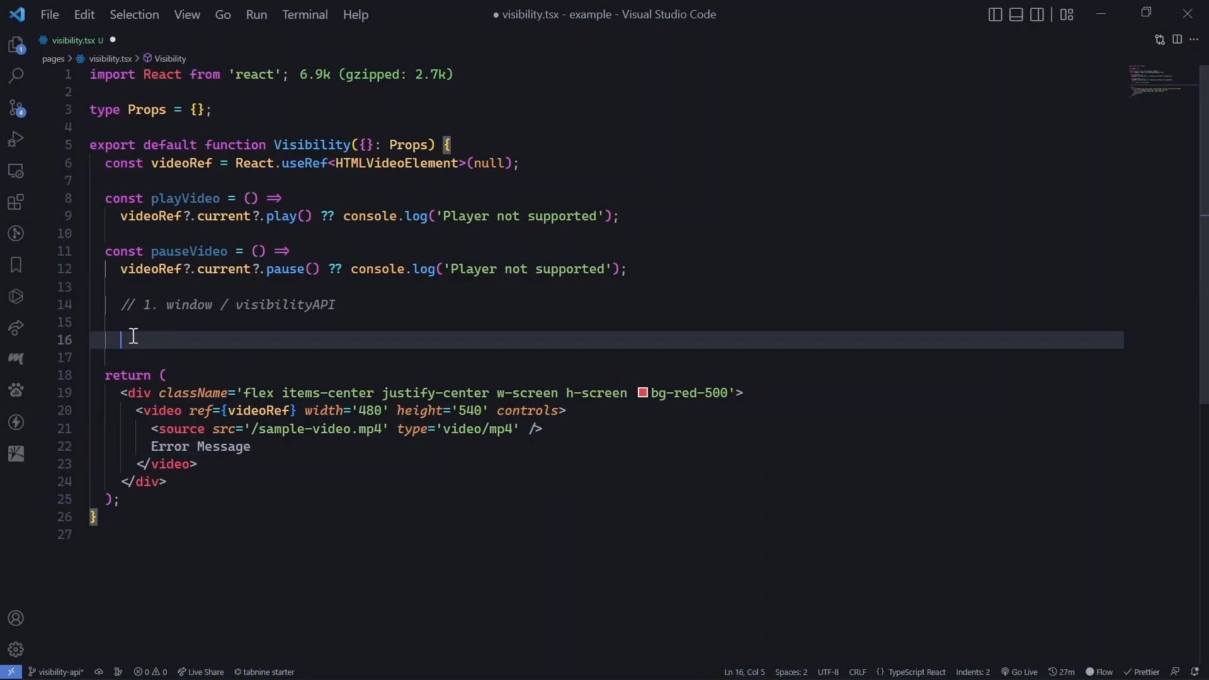
pyautogui.click(17, 45)
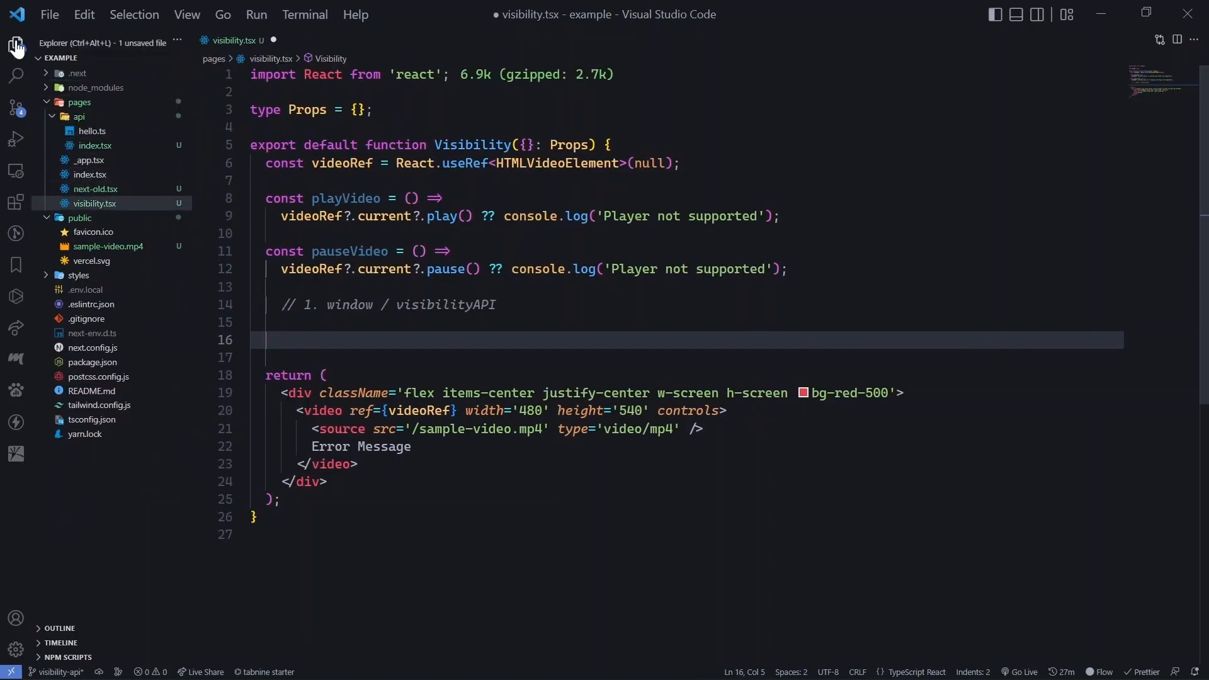
pyautogui.click(16, 44)
pyautogui.write('Reac')
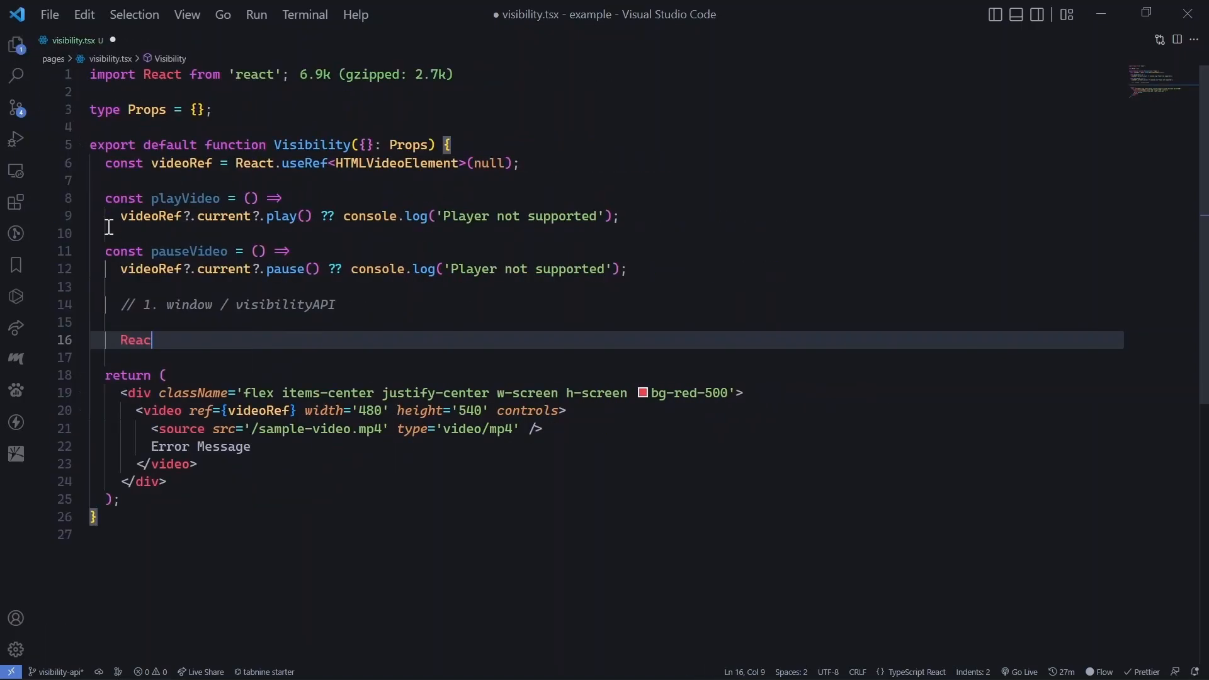
pyautogui.write('t.useE')
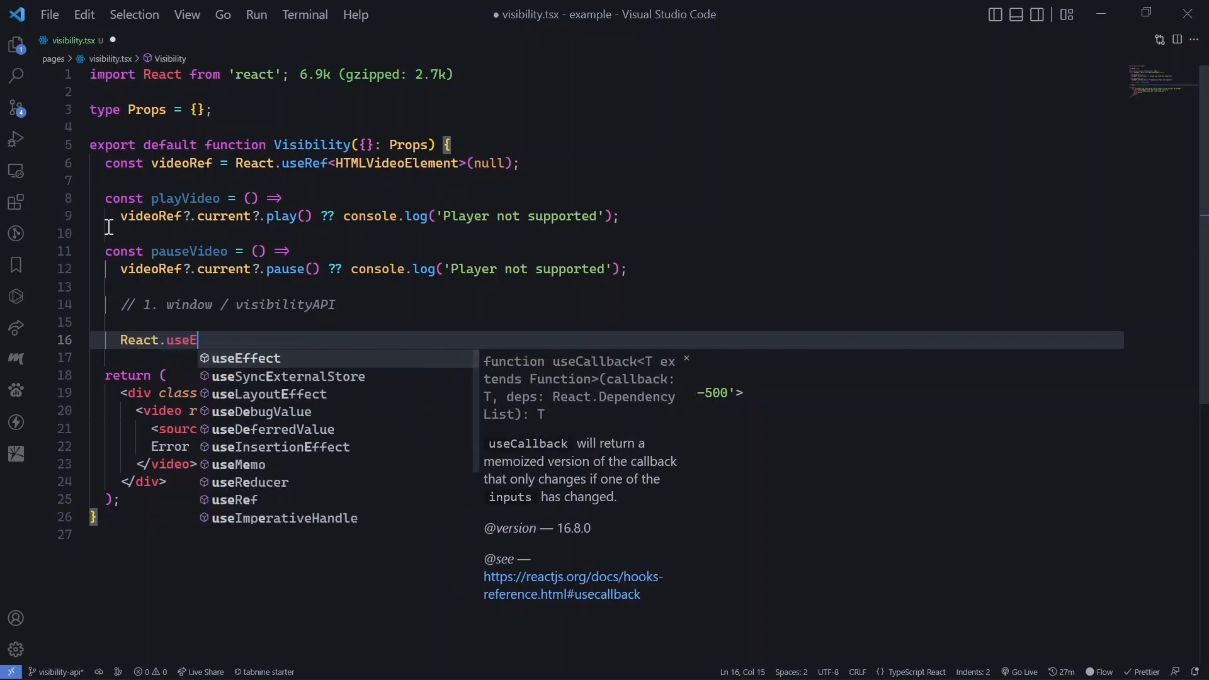
# Accept the React.useEffect suggestion with an empty dependency array, save, and split its callback braces onto separate lines
pyautogui.press('Tab')
pyautogui.write('(()')
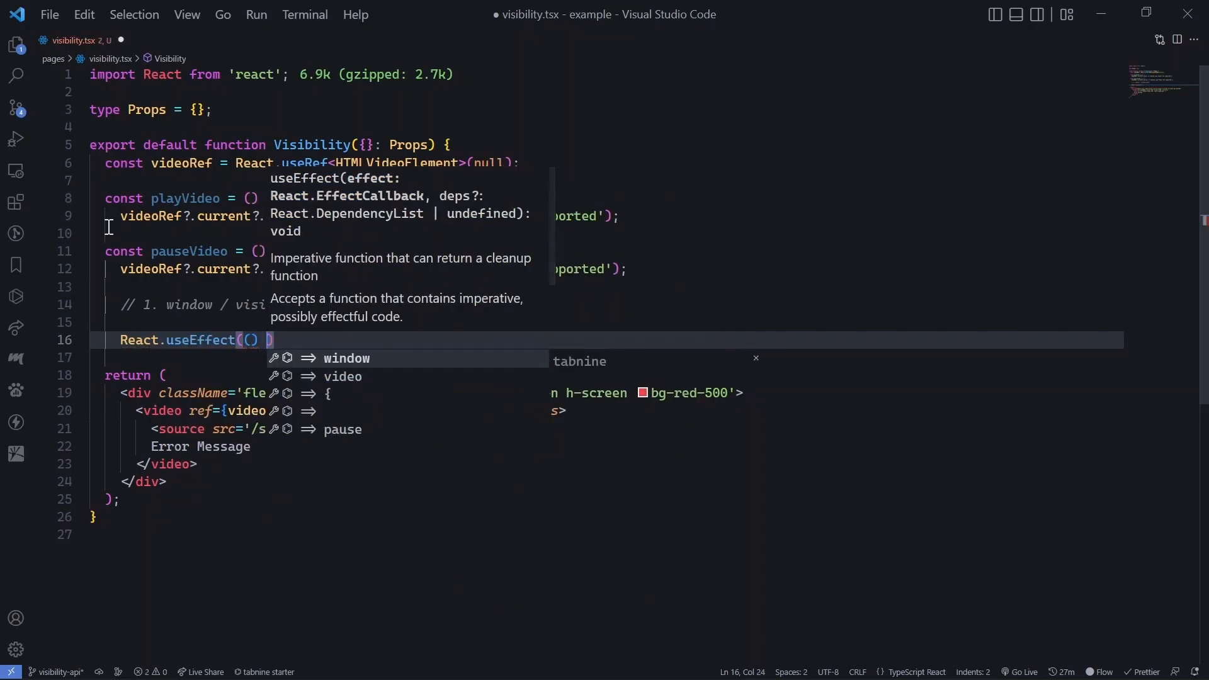
pyautogui.write(' => {}, []')
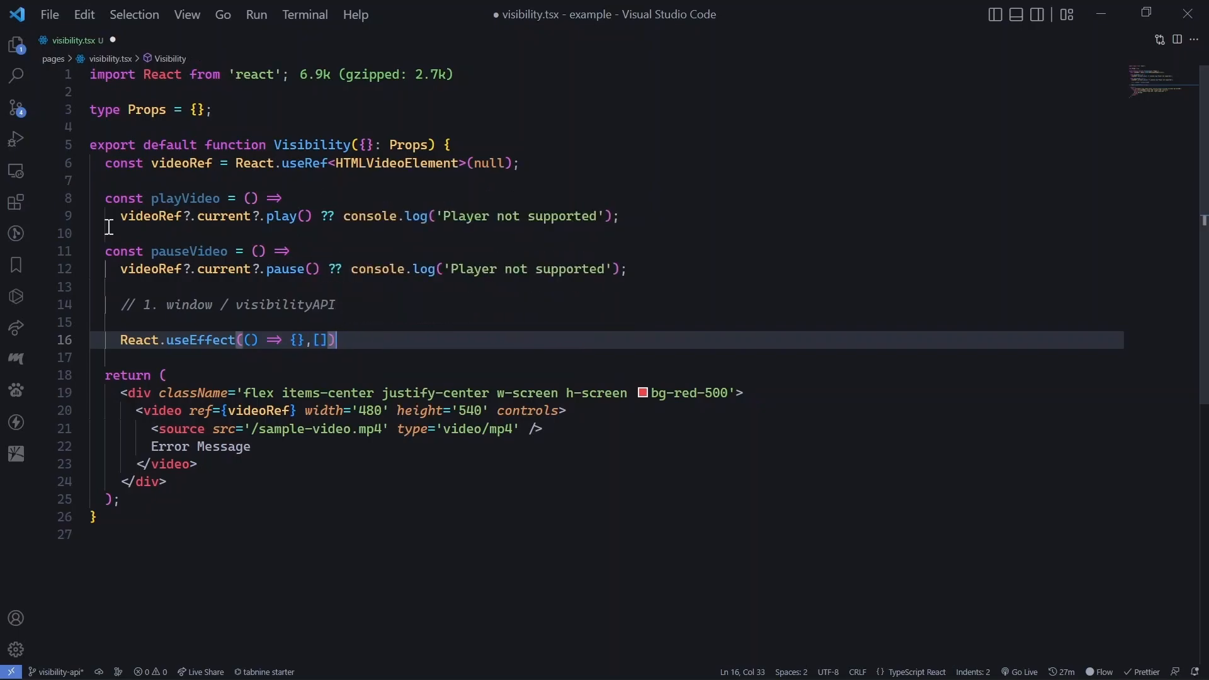
pyautogui.hotkey('ctrl', 's')
pyautogui.write(';')
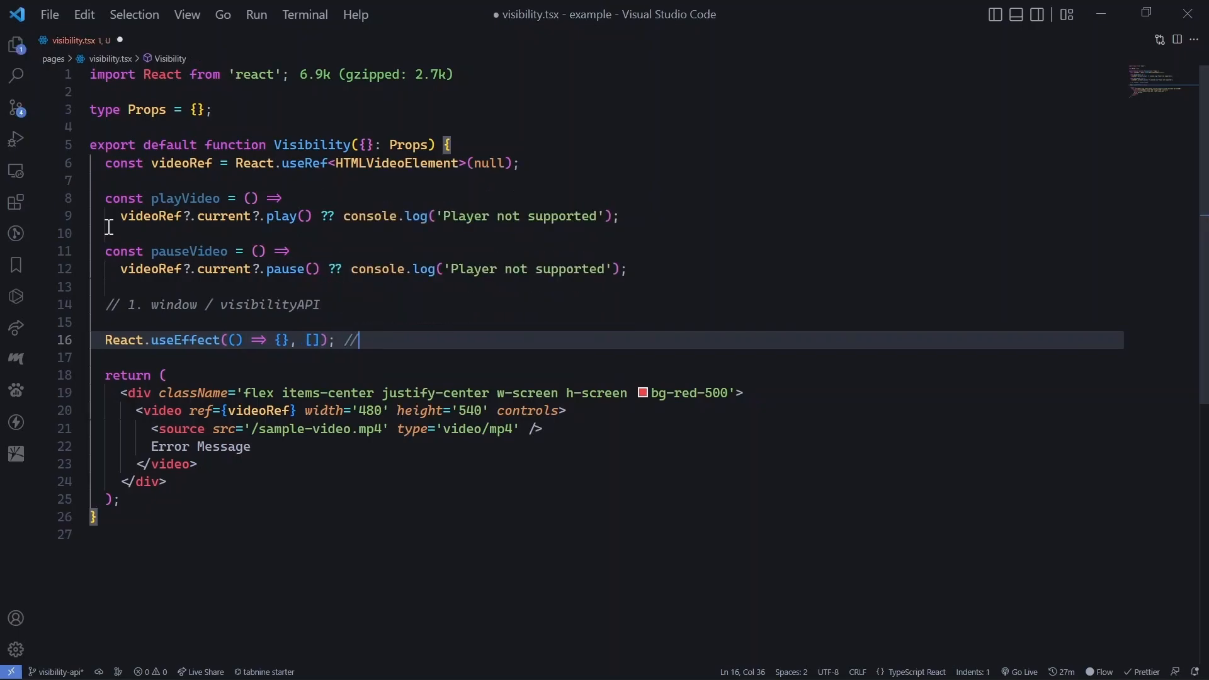
pyautogui.write('// Component')
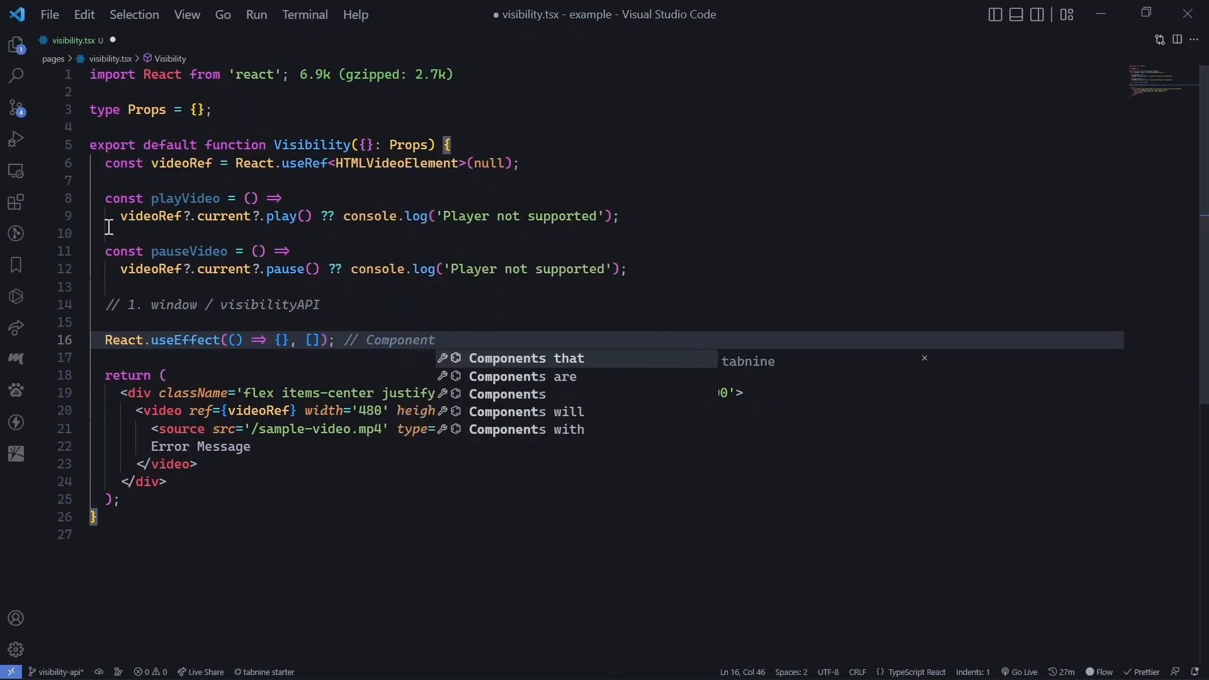
pyautogui.write('DidMount')
pyautogui.hotkey('ctrl', 's')
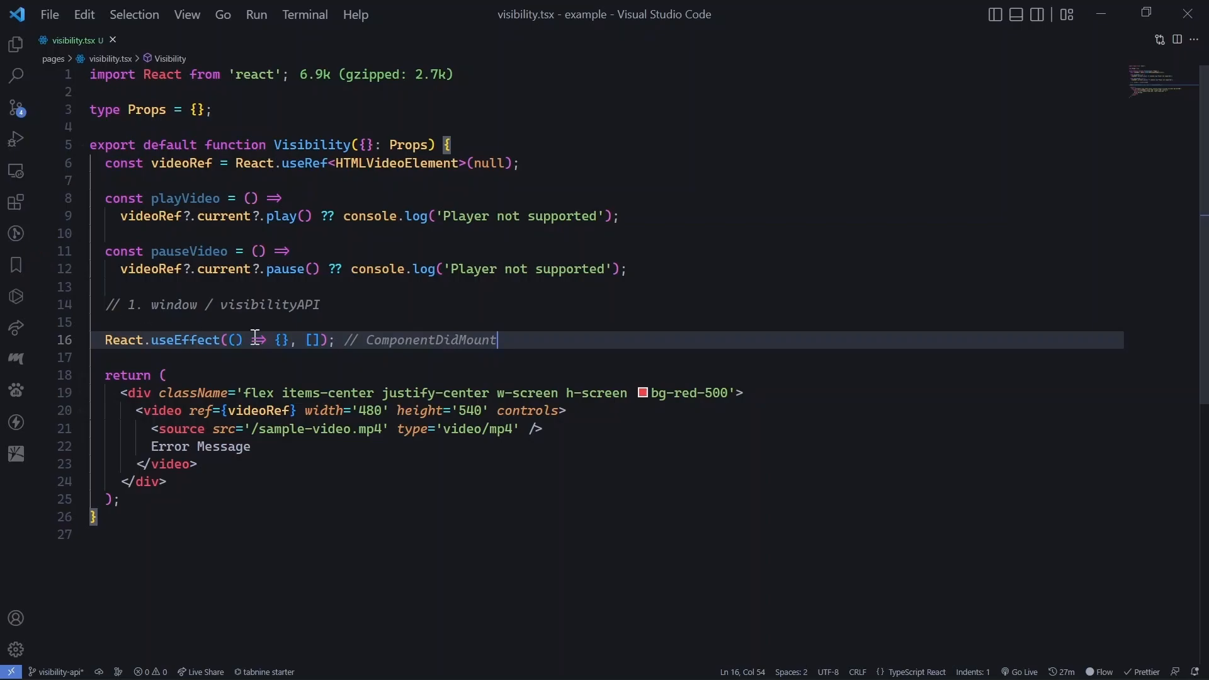
pyautogui.click(283, 340)
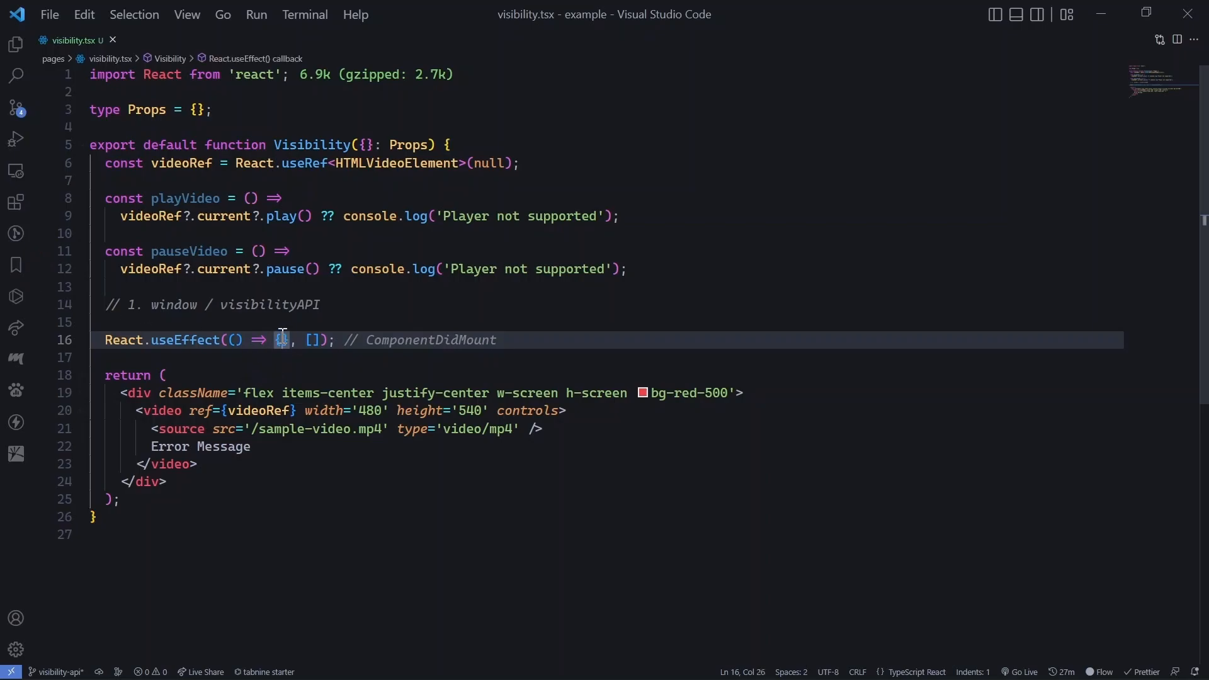
pyautogui.press('Return')
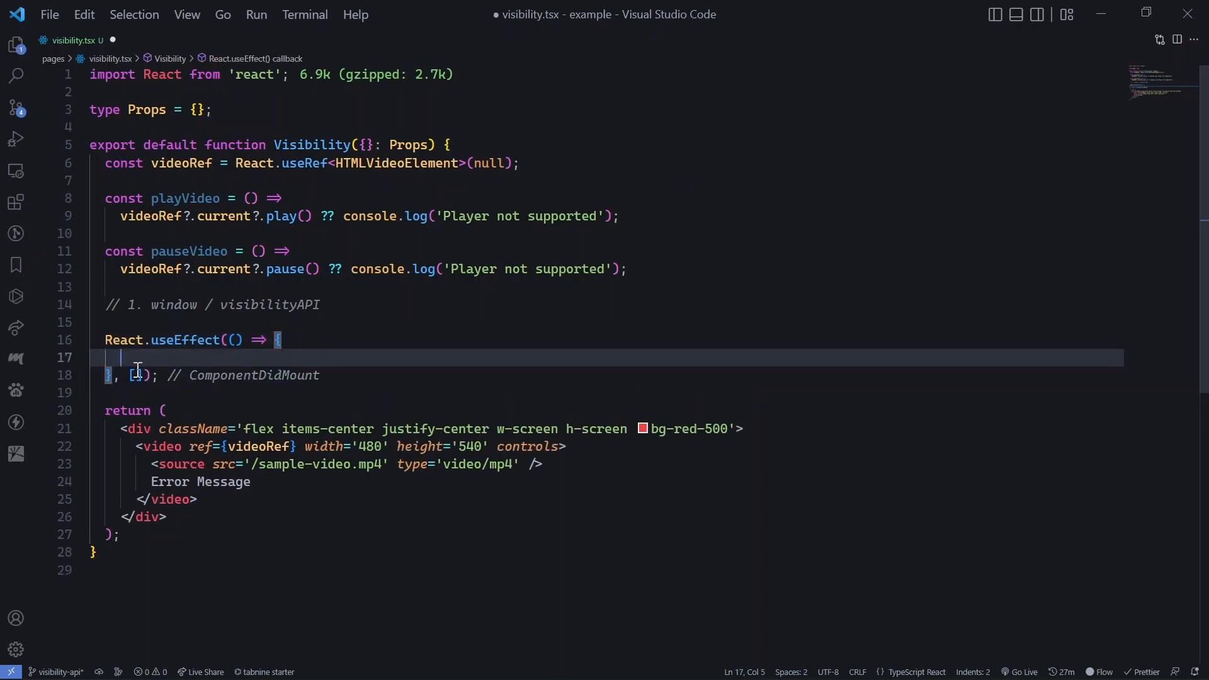
# Check the empty dependency array and React reference, then return to the blank line inside the callback
pyautogui.click(142, 380)
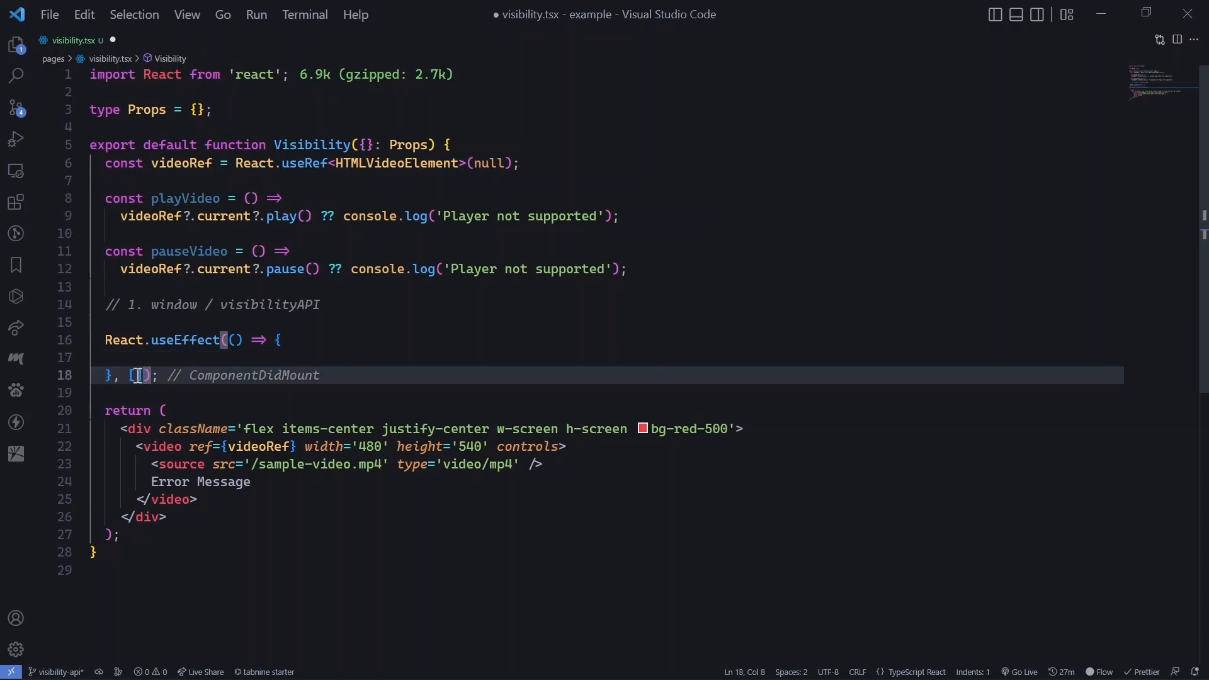
pyautogui.click(137, 376)
pyautogui.click(122, 359)
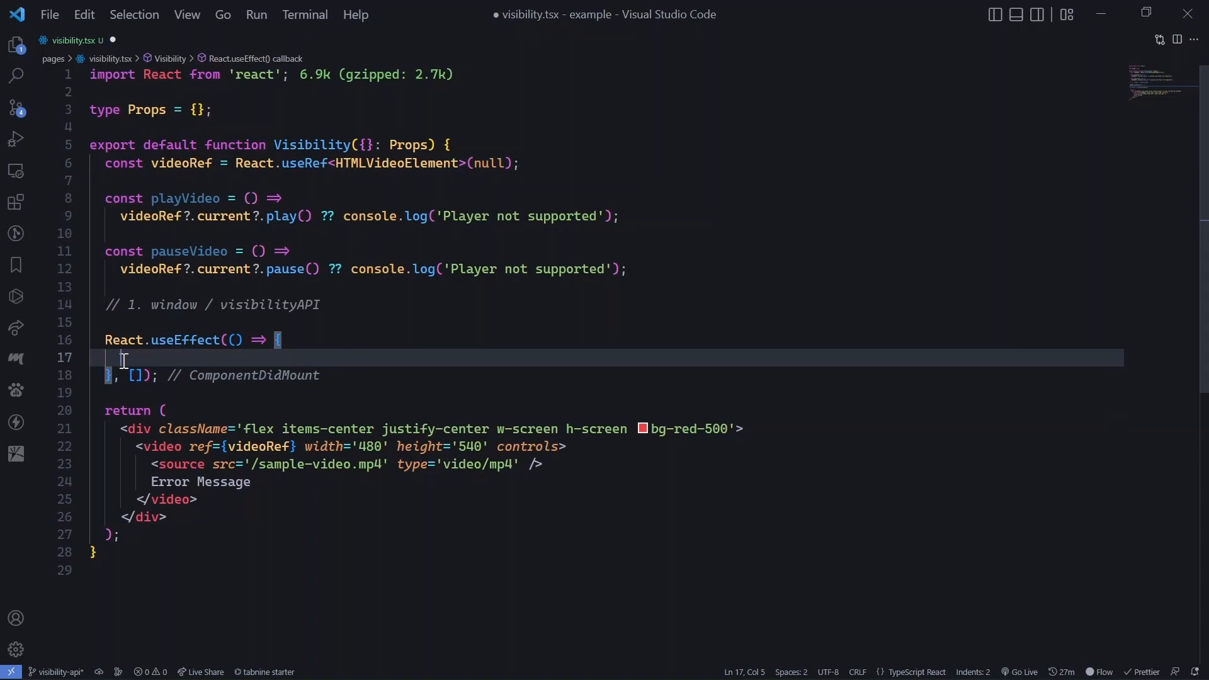
pyautogui.click(136, 375)
pyautogui.click(135, 340)
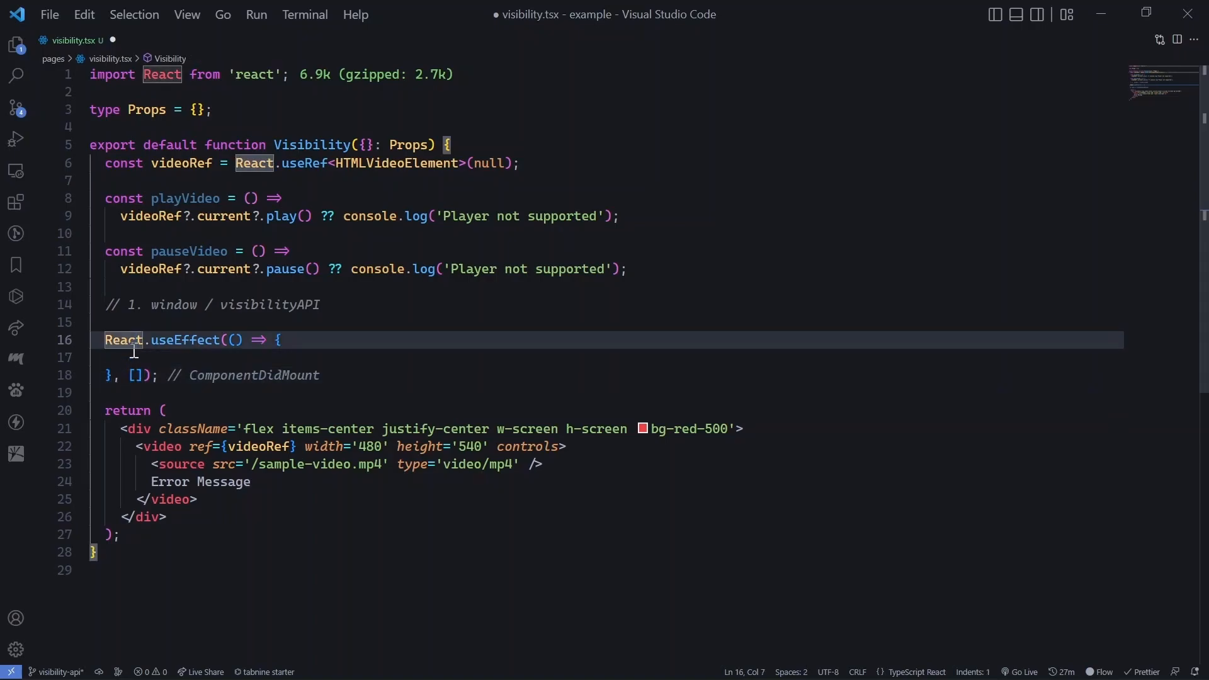
pyautogui.write('if')
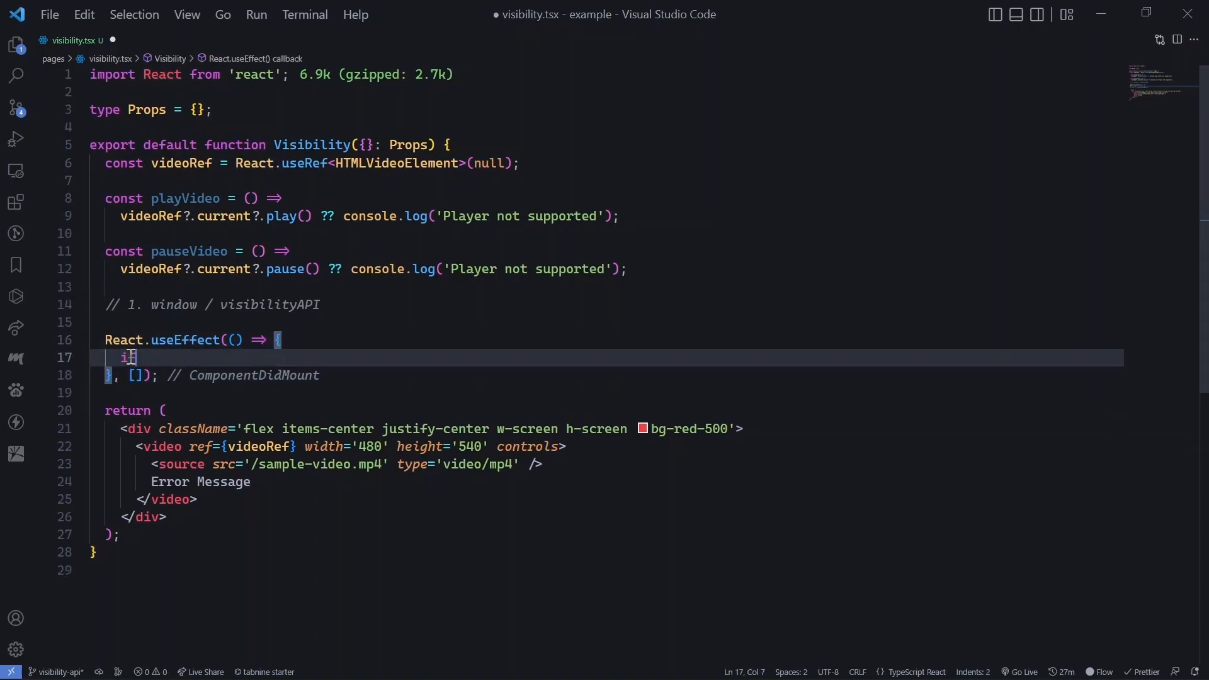
pyautogui.write('(window) {')
# Evaluate window in the Edge console to see the Window object, then return to the if (window) line
pyautogui.press('Return')
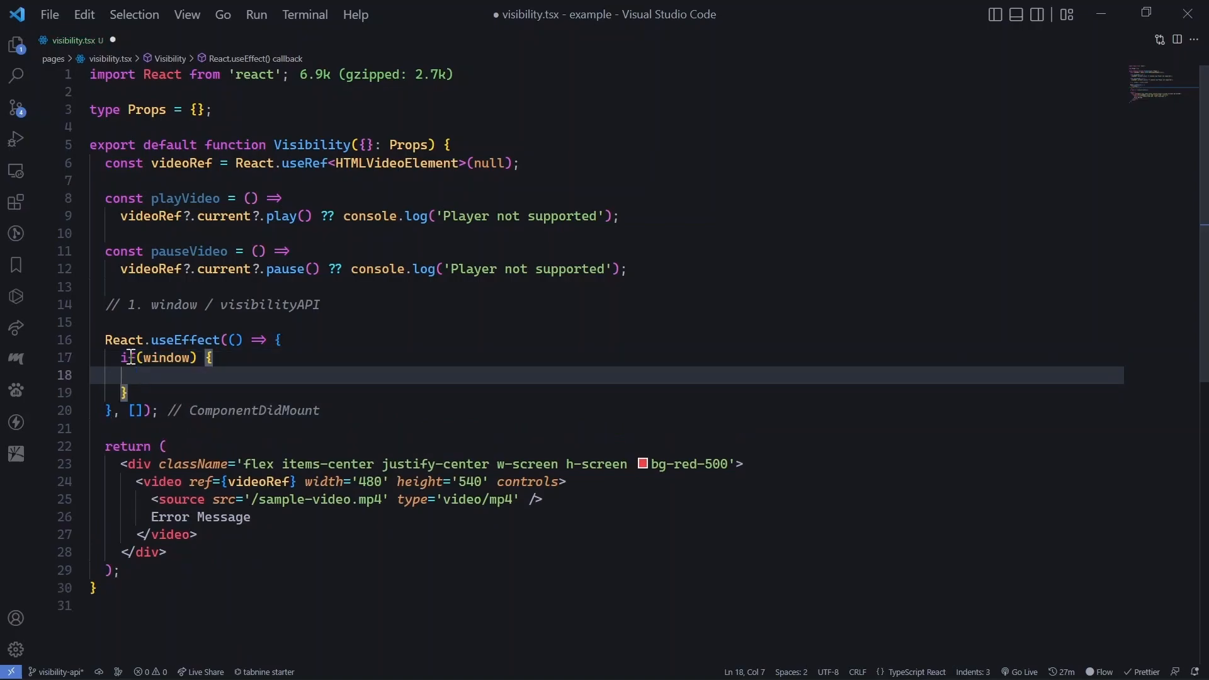
pyautogui.hotkey('alt', 'Tab')
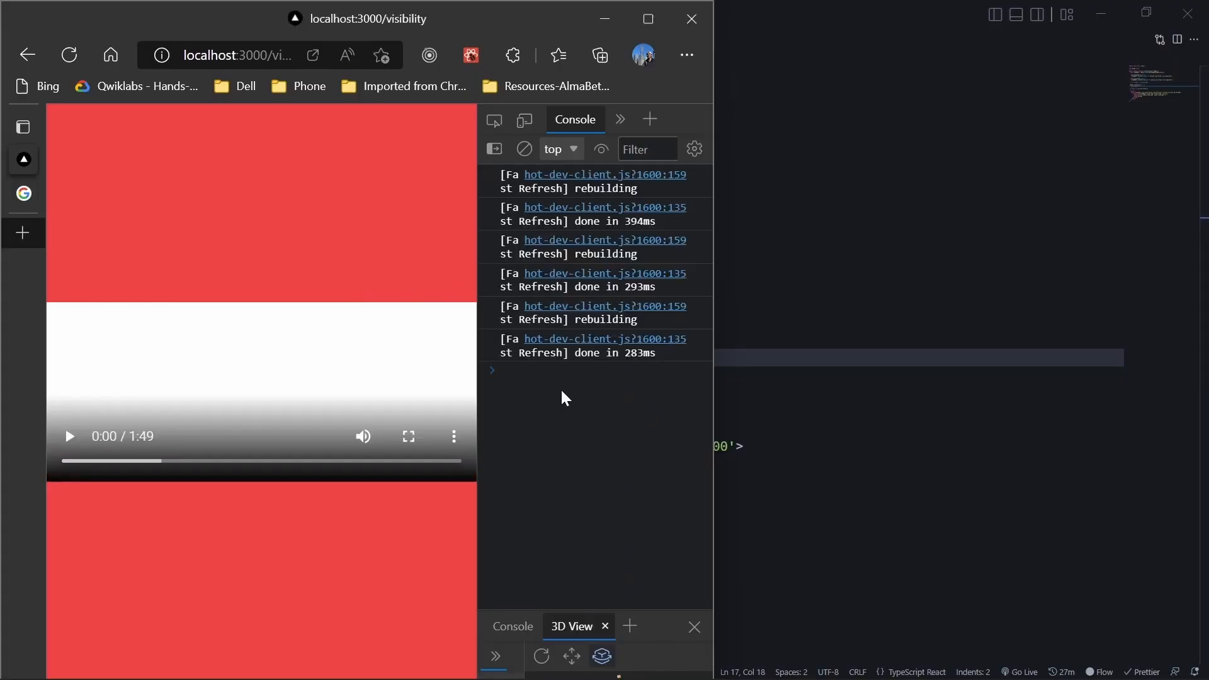
pyautogui.click(561, 391)
pyautogui.write('window')
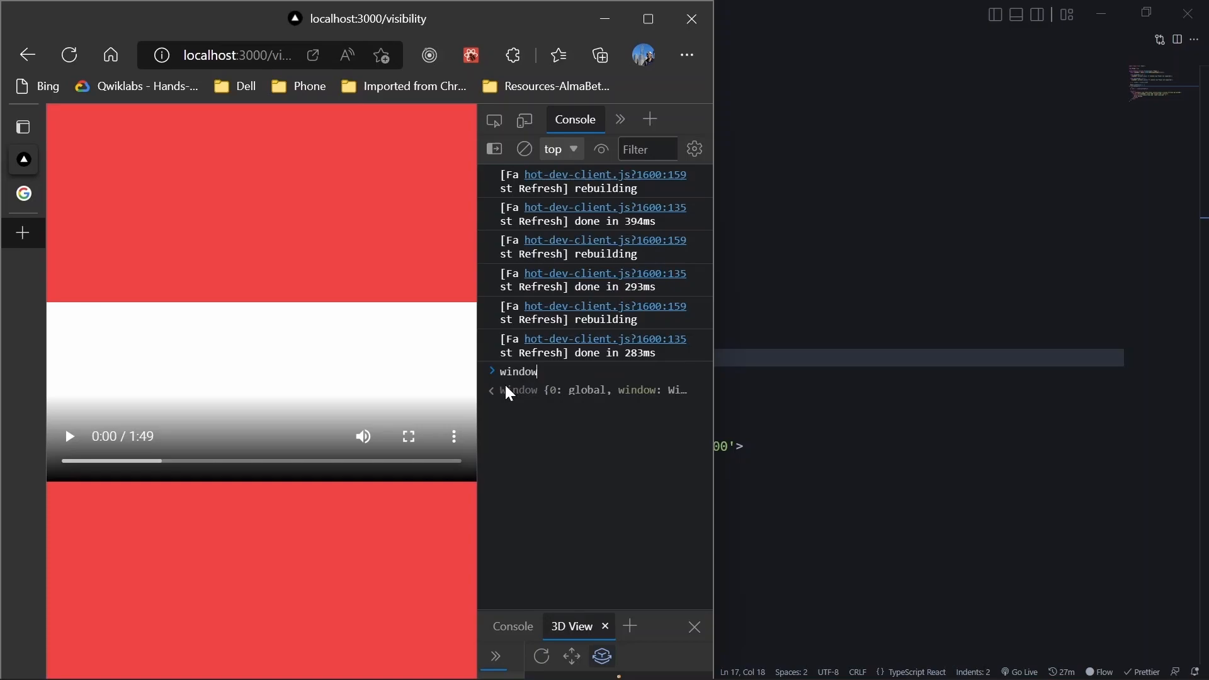
pyautogui.press('Return')
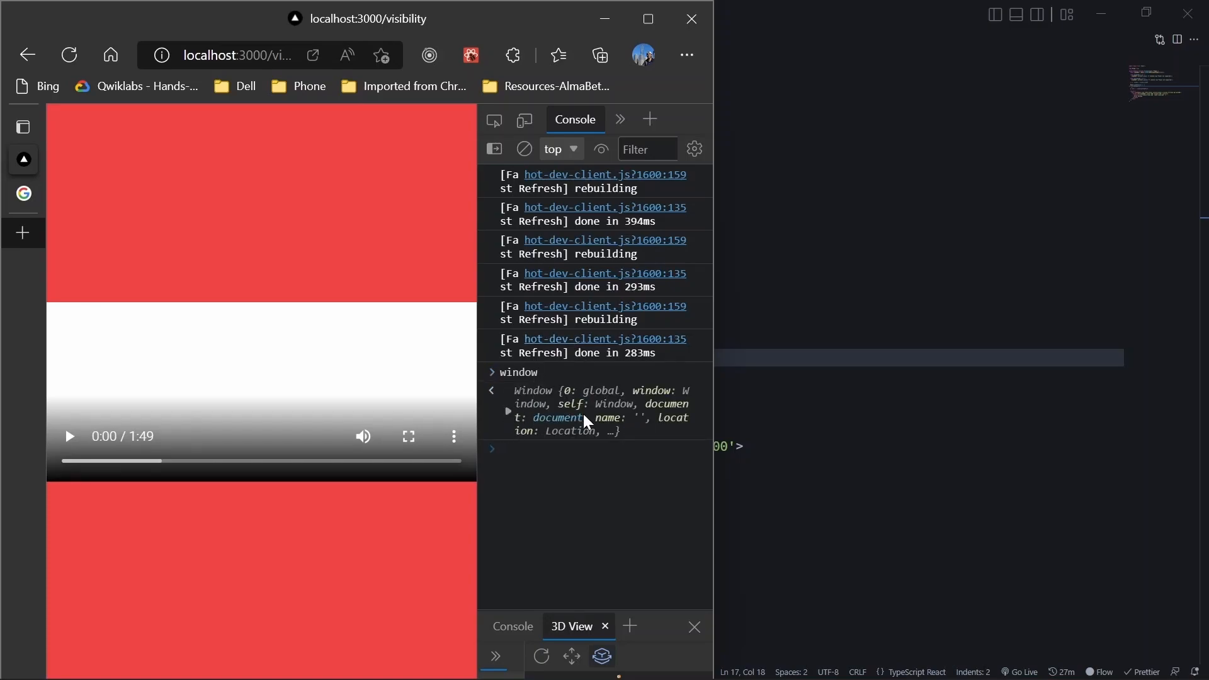
pyautogui.click(746, 381)
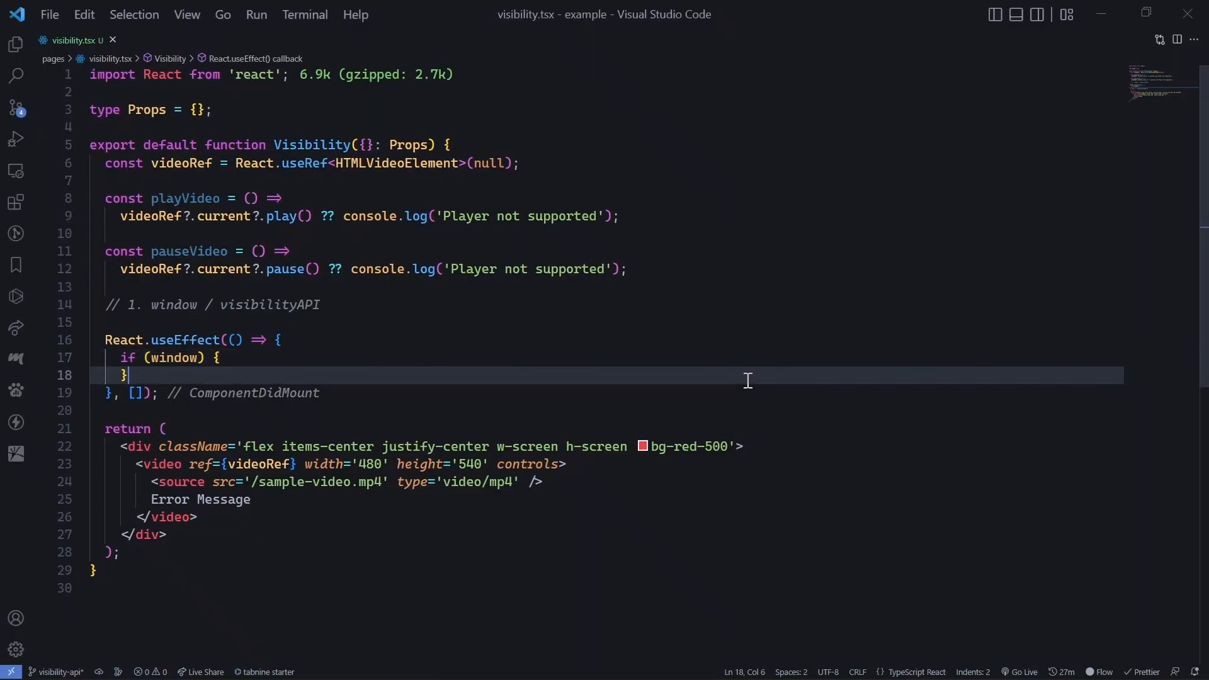
pyautogui.click(260, 358)
# Start the if block's body, test tab switches between Google and localhost in Edge, and maximize the editor
pyautogui.press('Return')
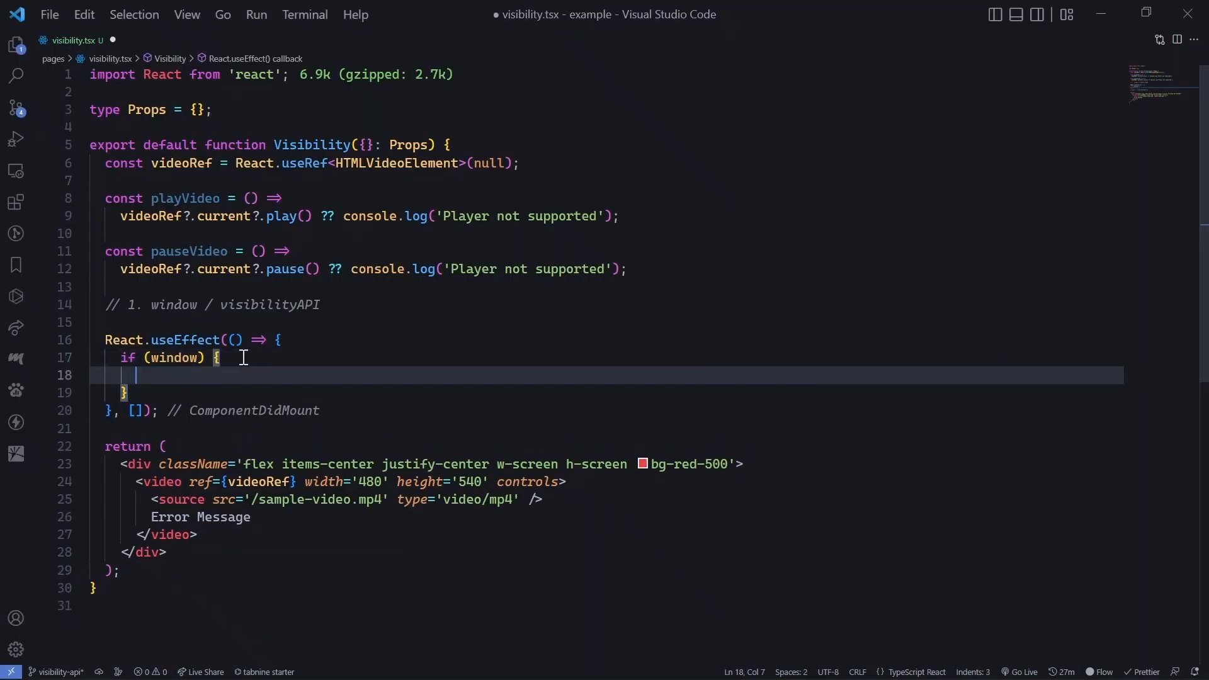
pyautogui.write('window.onbl')
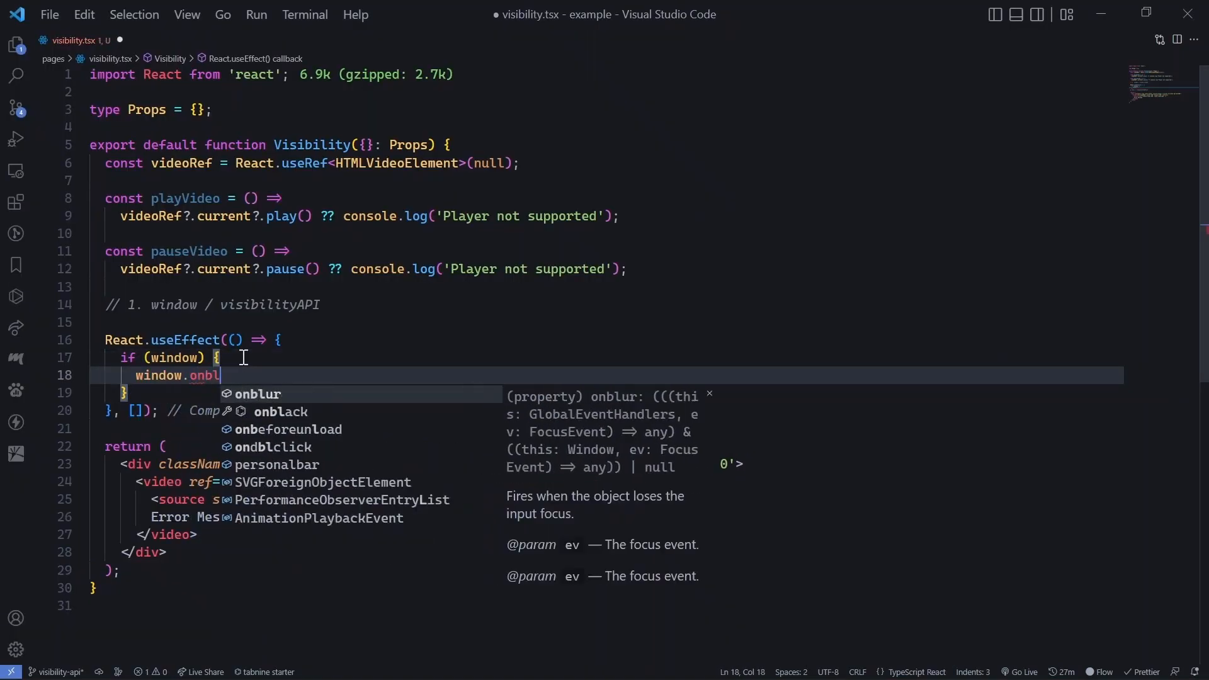
pyautogui.write('ur = ()')
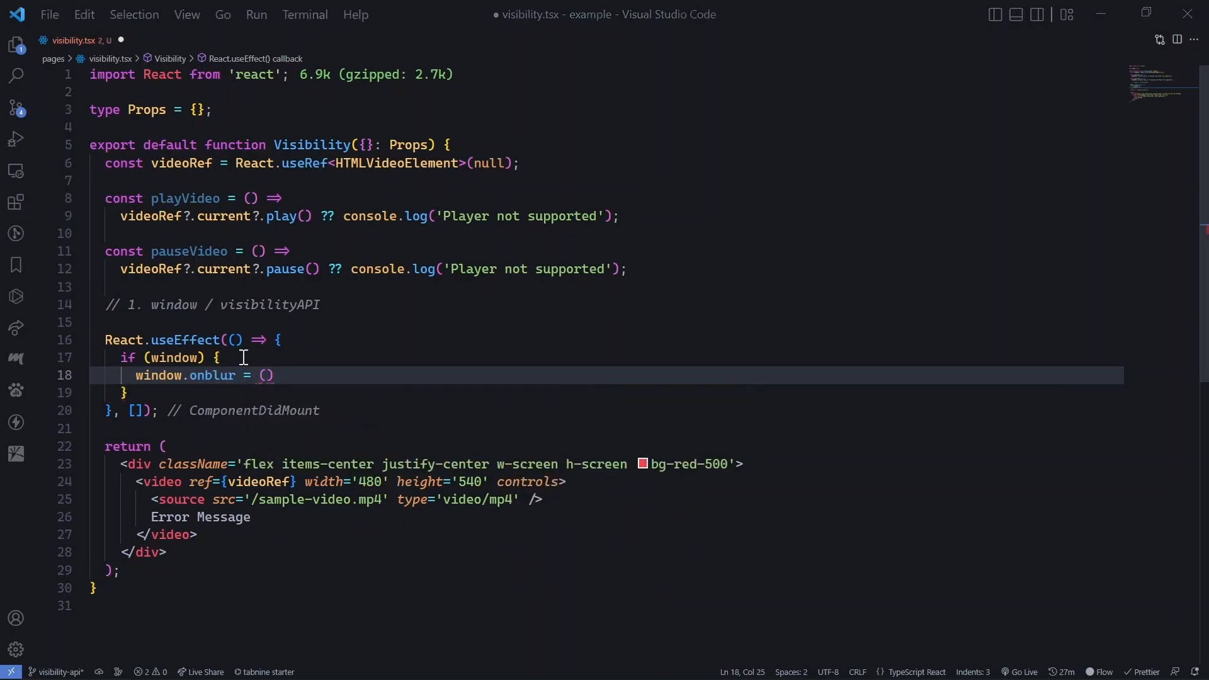
pyautogui.hotkey('alt', 'Tab')
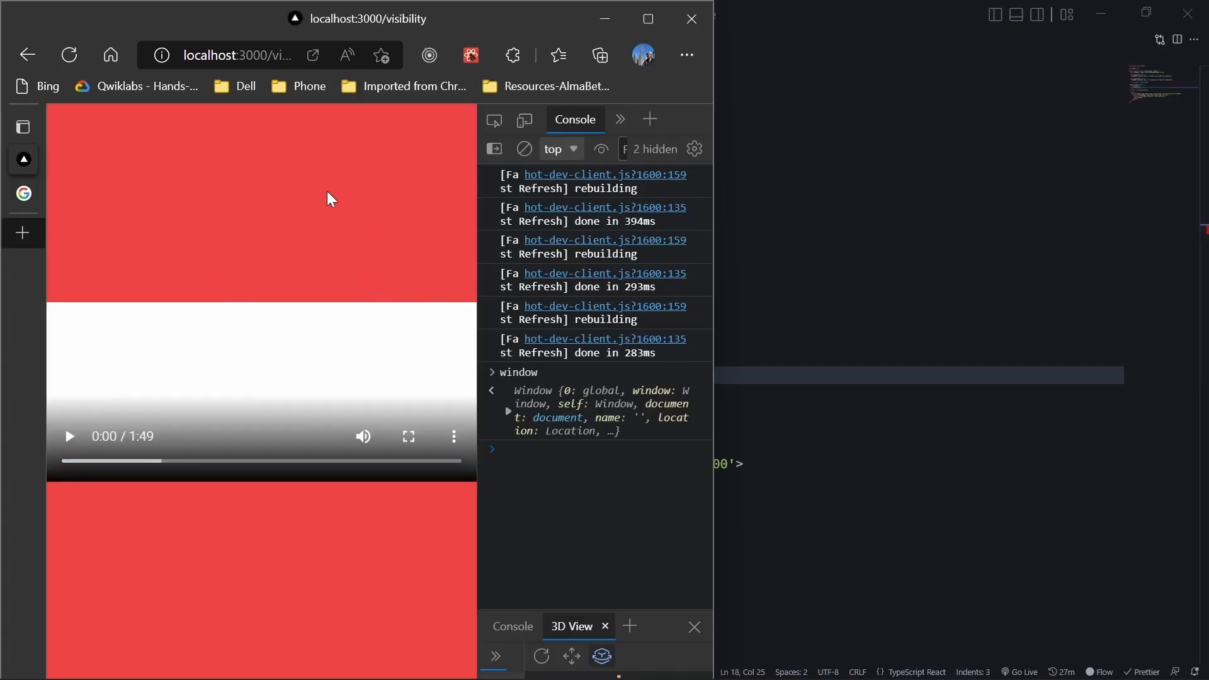
pyautogui.click(25, 190)
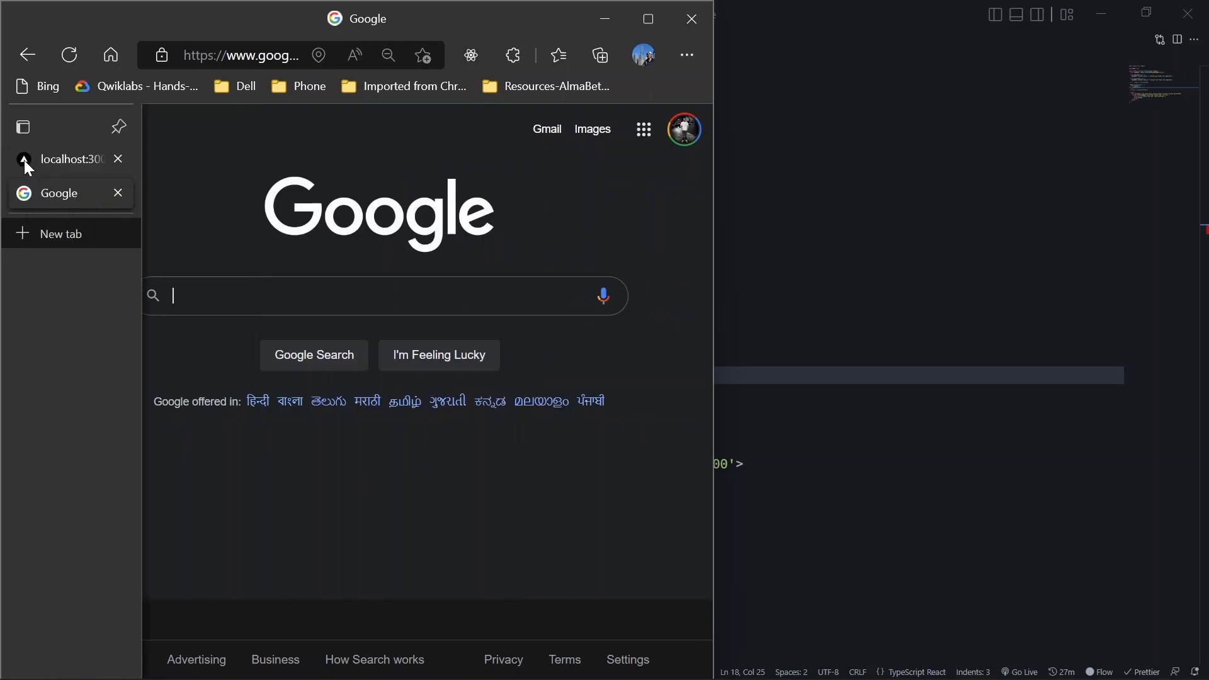
pyautogui.click(24, 160)
pyautogui.click(23, 193)
pyautogui.hotkey('alt', 'Tab')
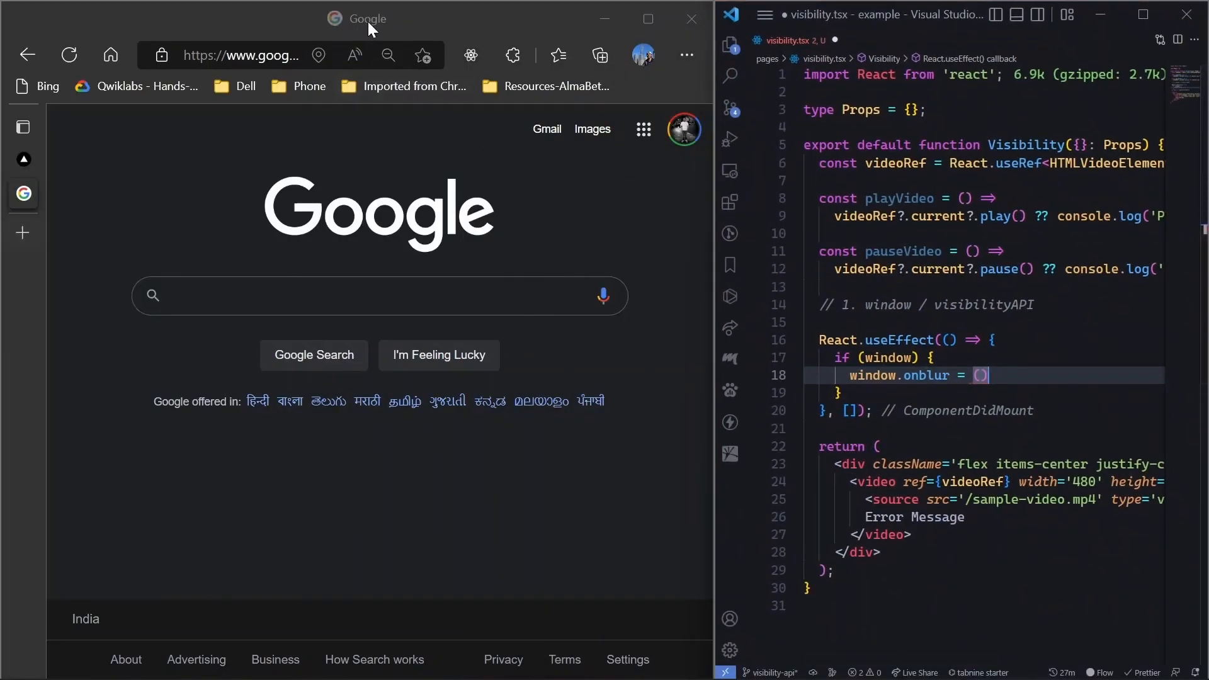
pyautogui.click(454, 162)
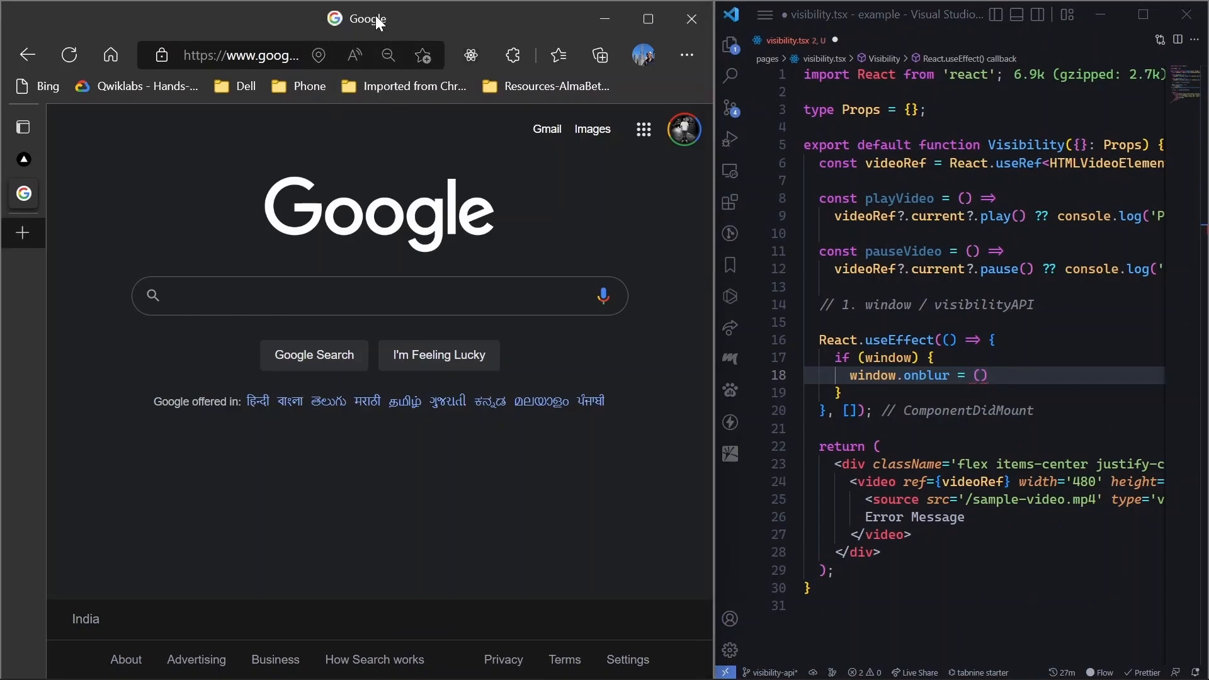
pyautogui.click(1141, 27)
pyautogui.write('=> console.l')
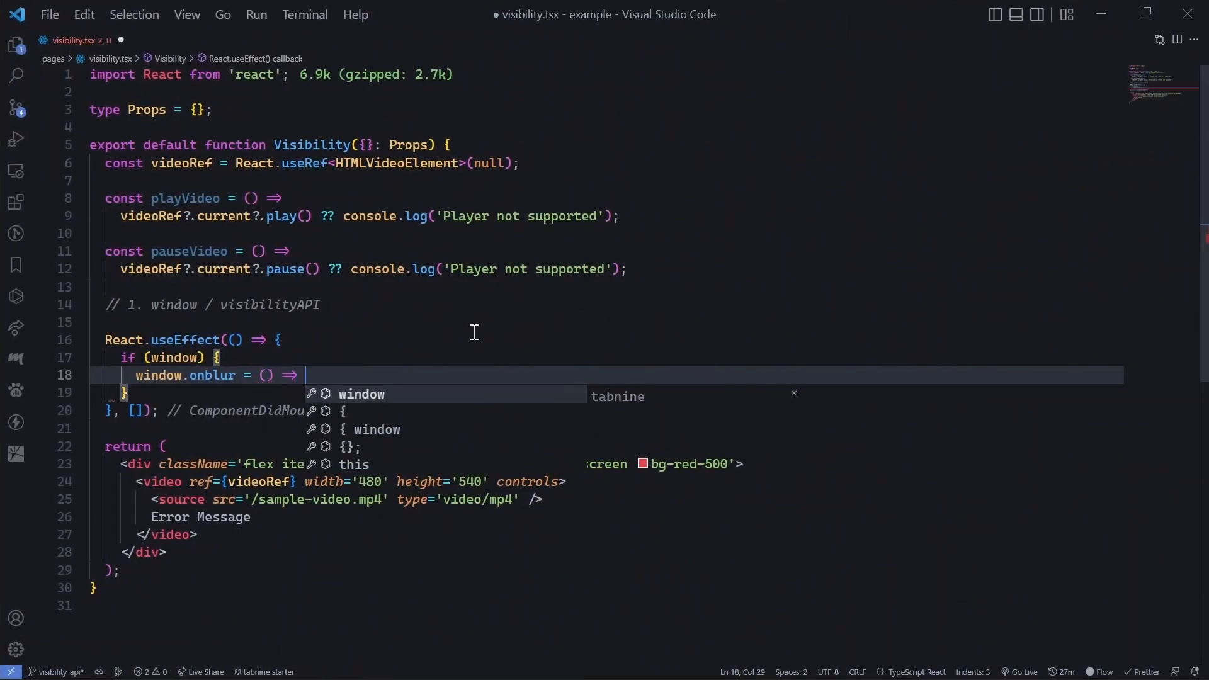
pyautogui.write('og("Window F')
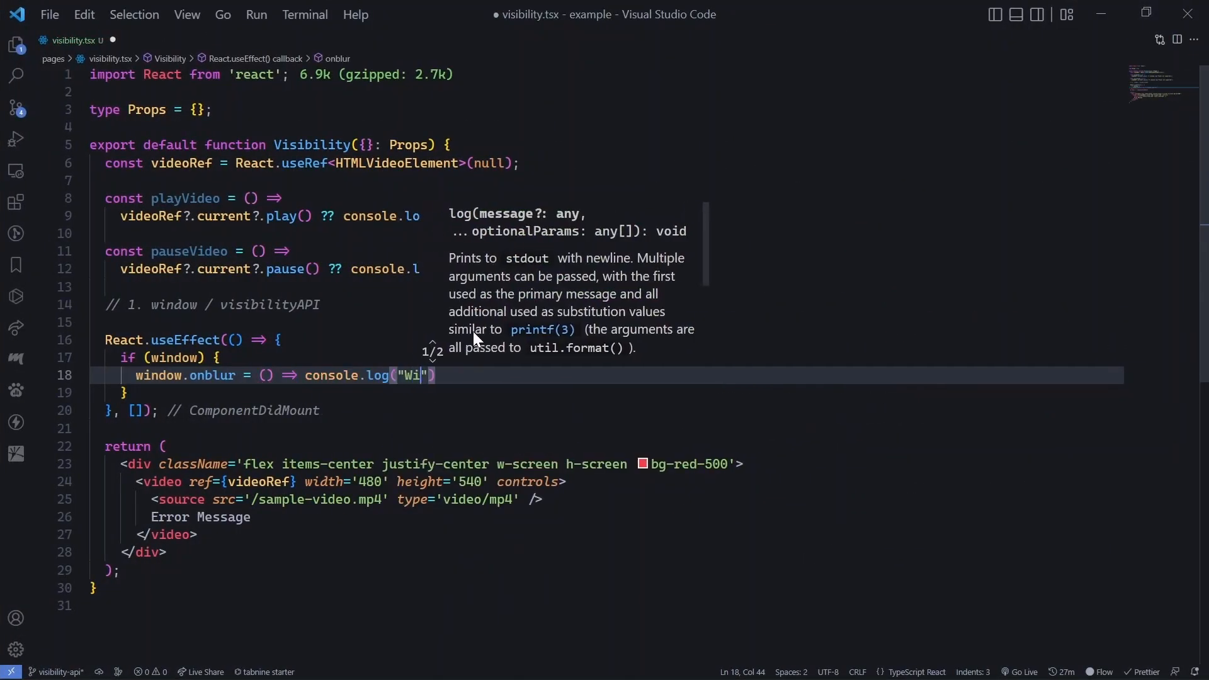
pyautogui.write('ocus has been changed')
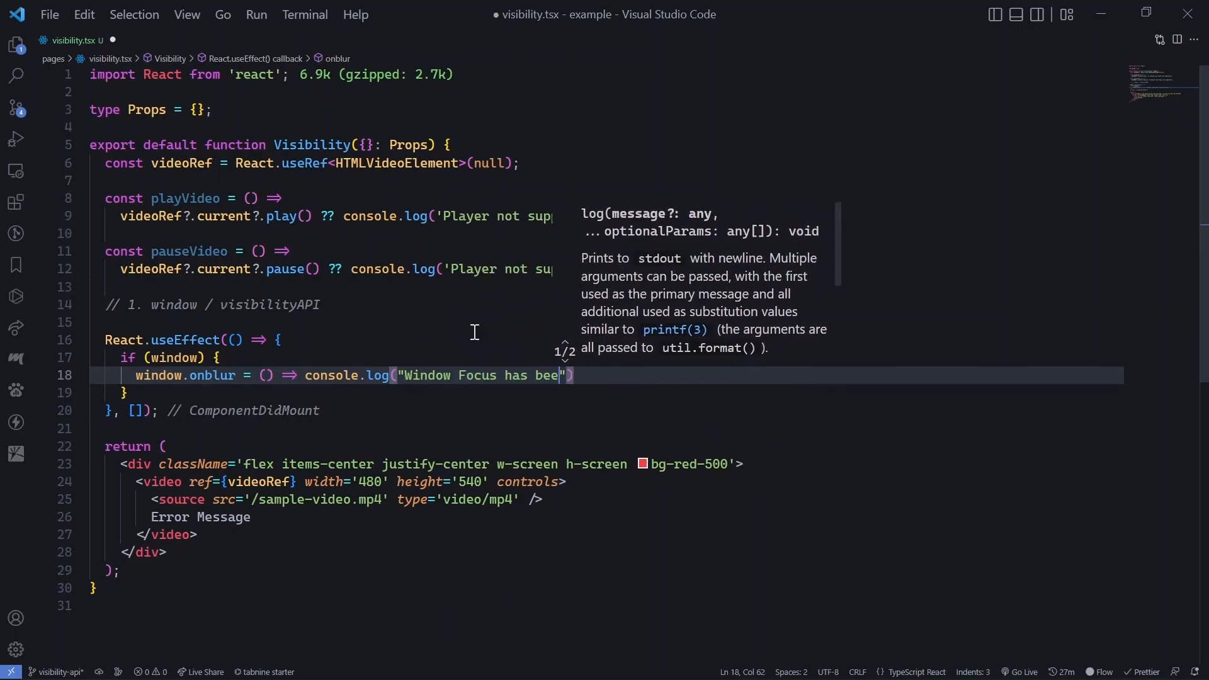
# Finish window.onblur = () => console.log('Window Focus has been changed') and save the file
pyautogui.hotkey('ctrl', 's')
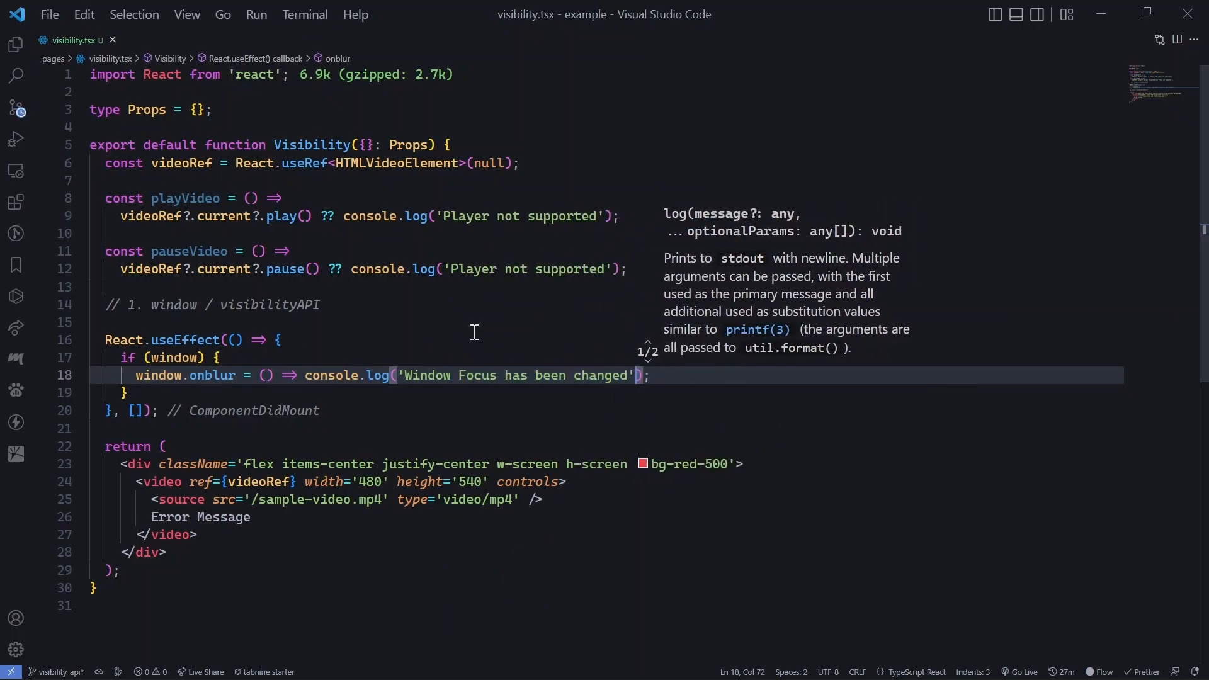
pyautogui.hotkey('alt', 'Tab')
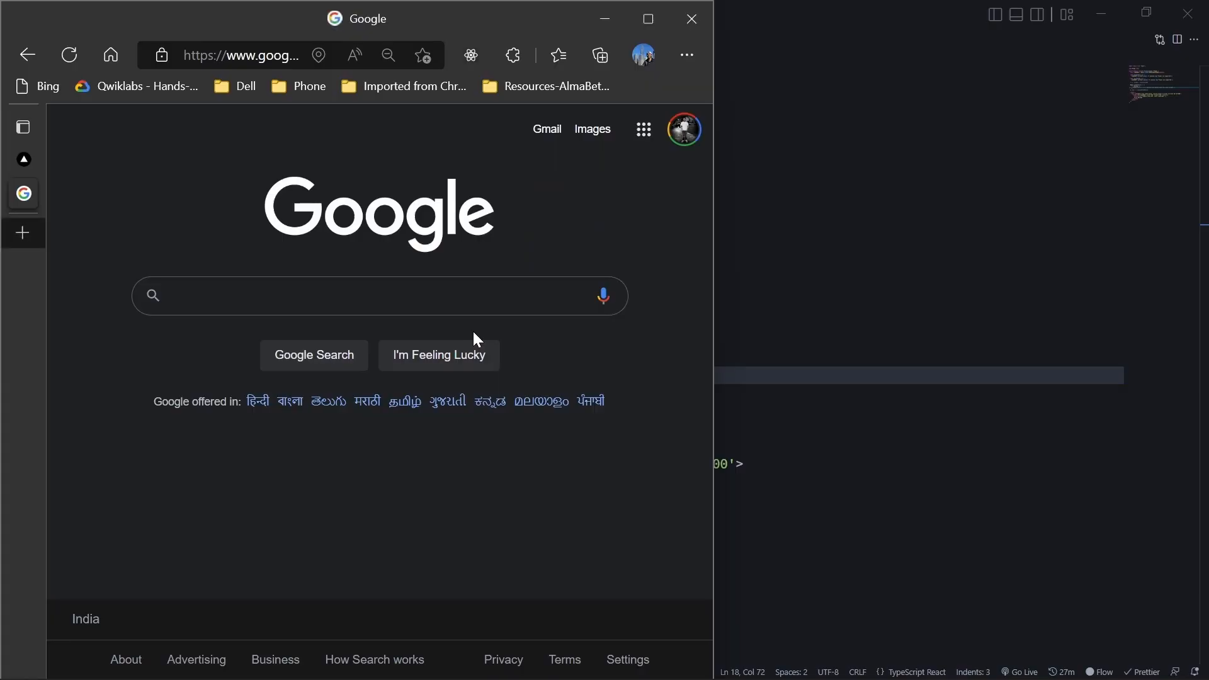
# Snap VS Code to the right half, Edge to the left, and show the localhost visibility tab
pyautogui.hotkey('alt', 'Tab')
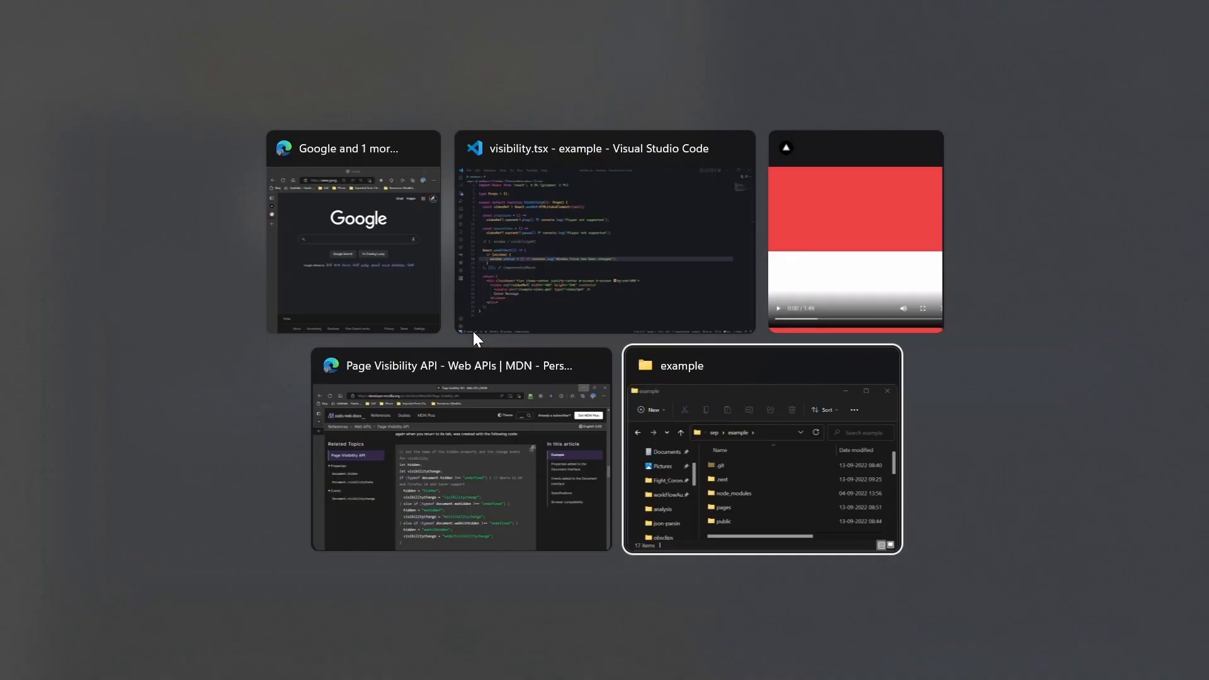
pyautogui.hotkey('alt', 'Tab')
pyautogui.press('Tab')
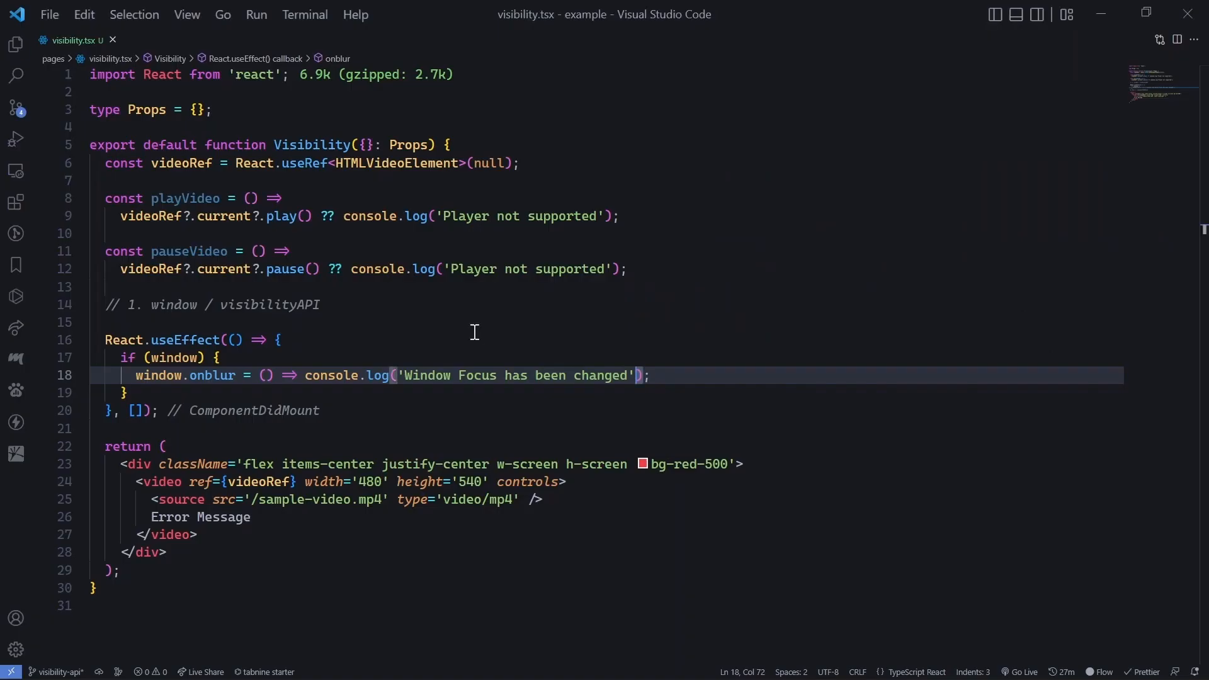
pyautogui.hotkey('ctrl', '`')
pyautogui.hotkey('alt', 'Tab')
pyautogui.press('Tab')
pyautogui.hotkey('shift', 'Tab')
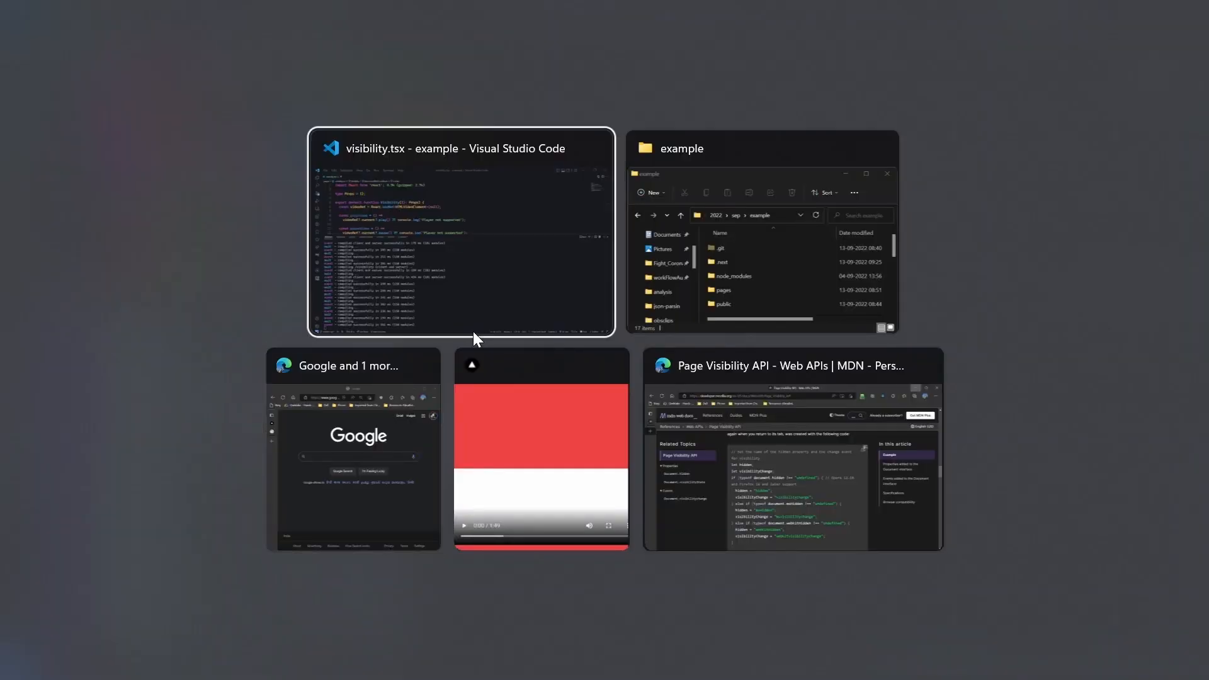
pyautogui.hotkey('alt', 'Tab')
pyautogui.press('super+Right')
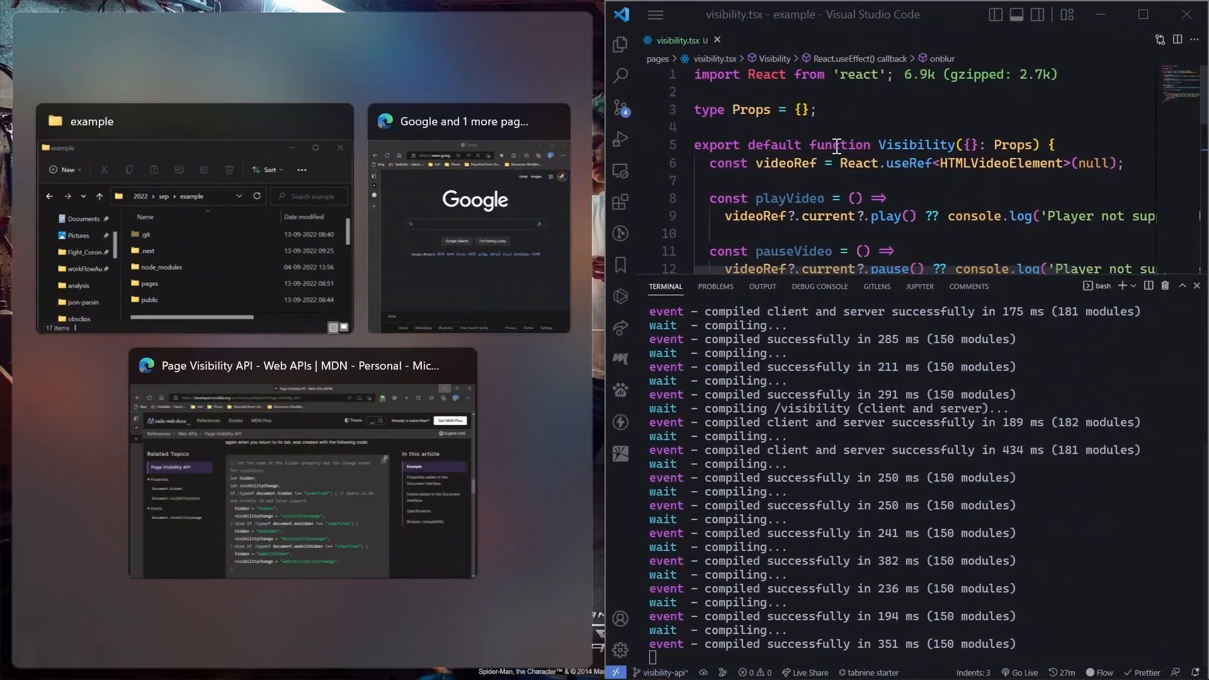
pyautogui.click(407, 194)
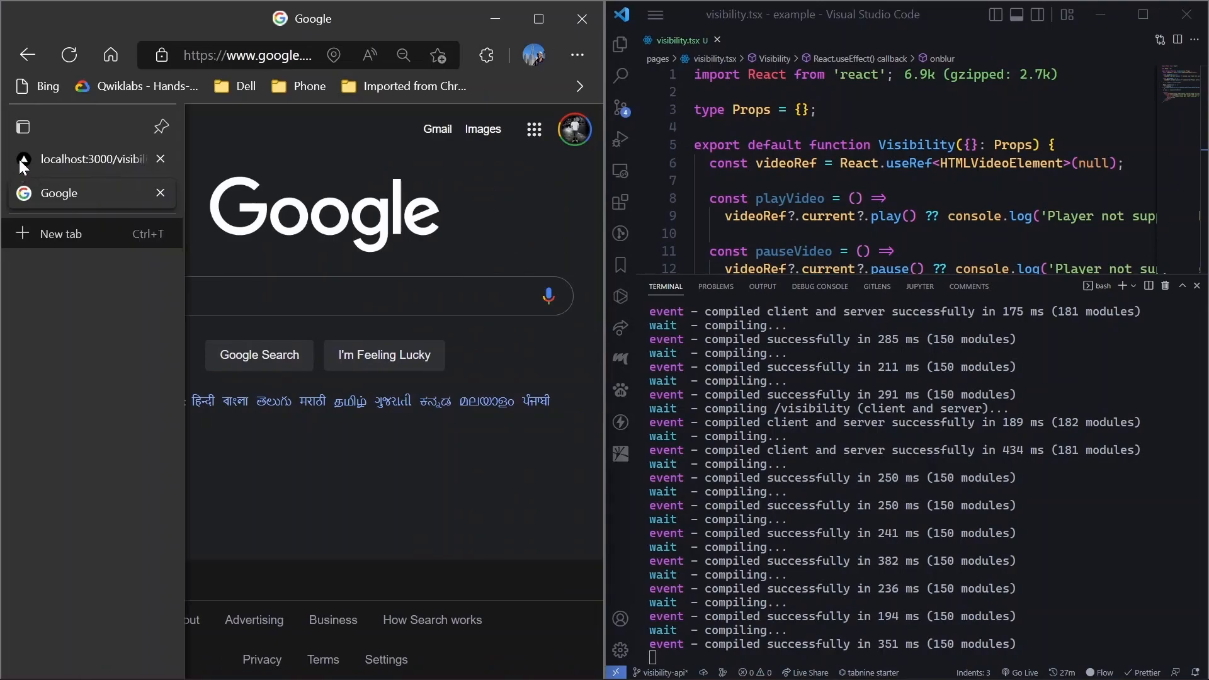
pyautogui.click(25, 158)
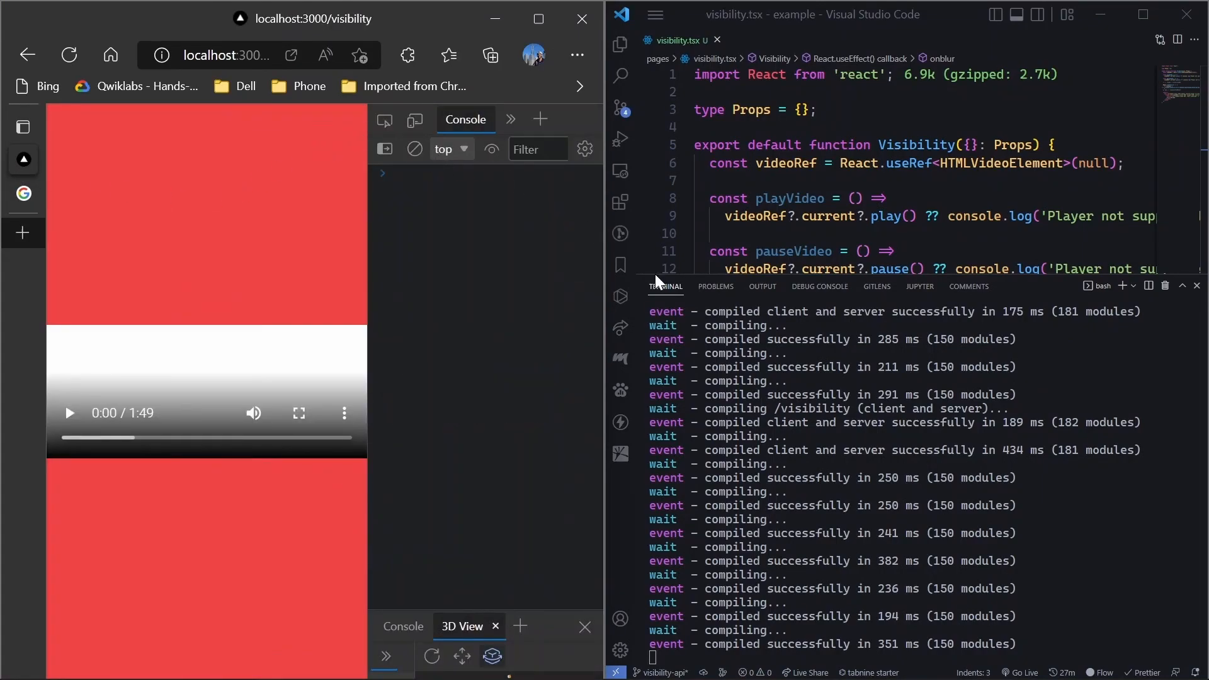
# Reload the visibility page and focus the editor so the page loses focus and logs the message
pyautogui.hotkey('ctrl', 'j')
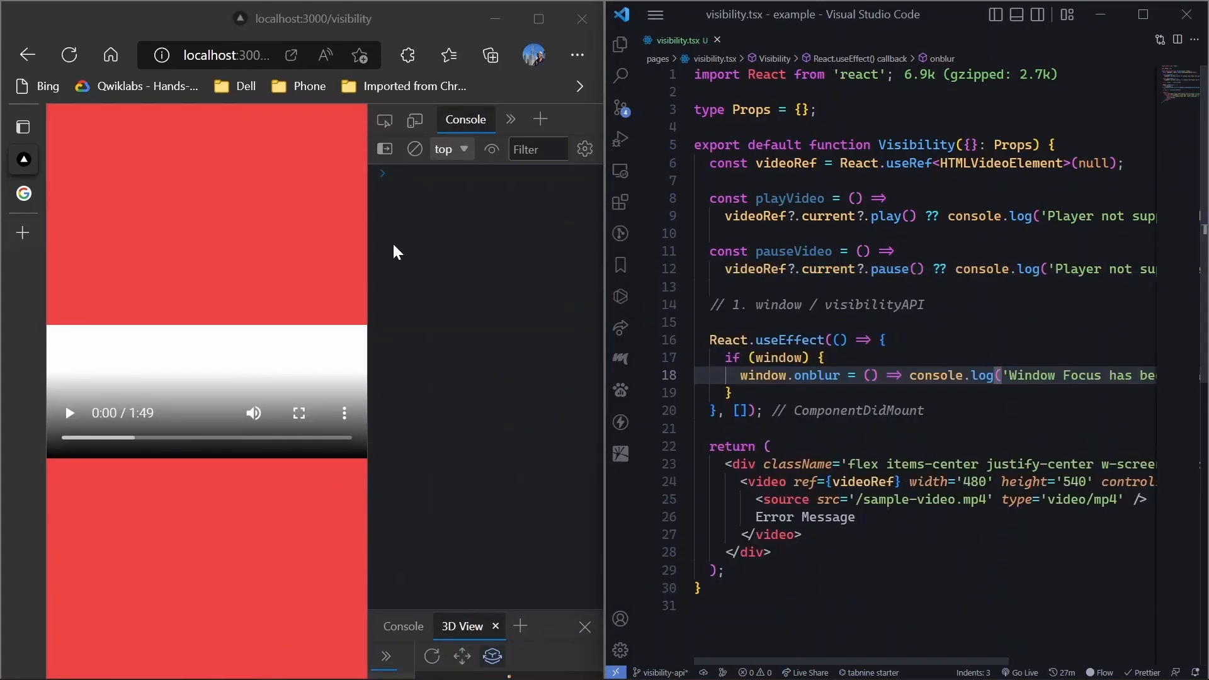
pyautogui.click(68, 56)
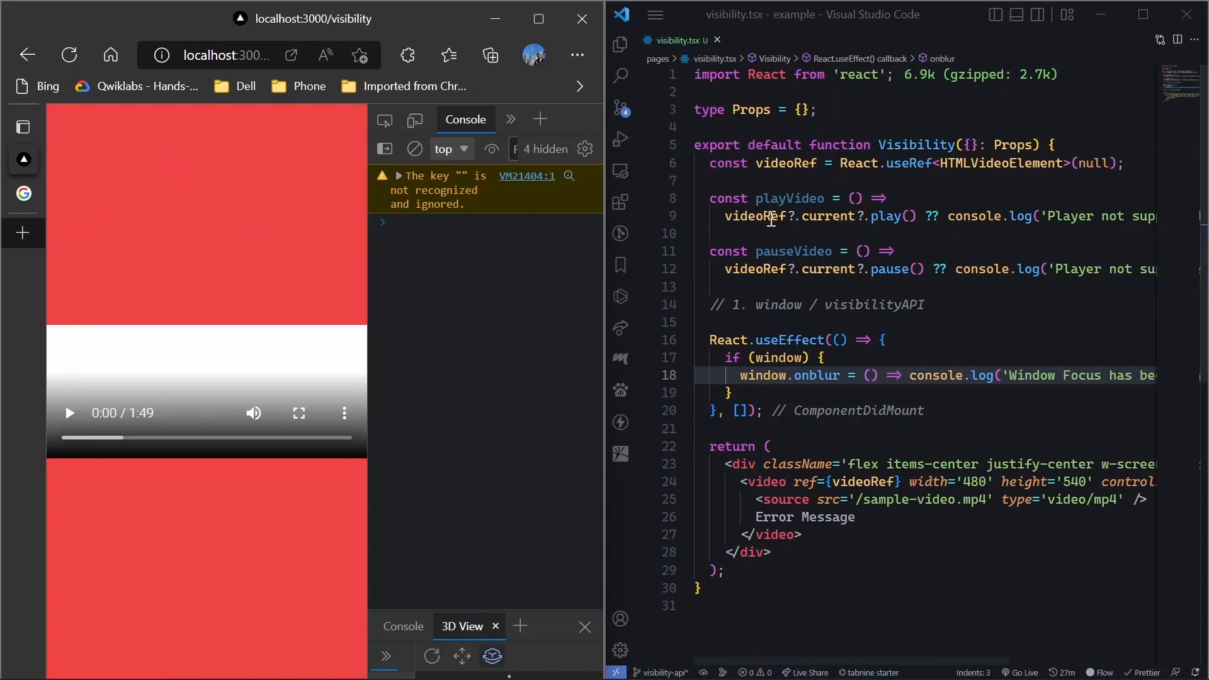
pyautogui.click(803, 199)
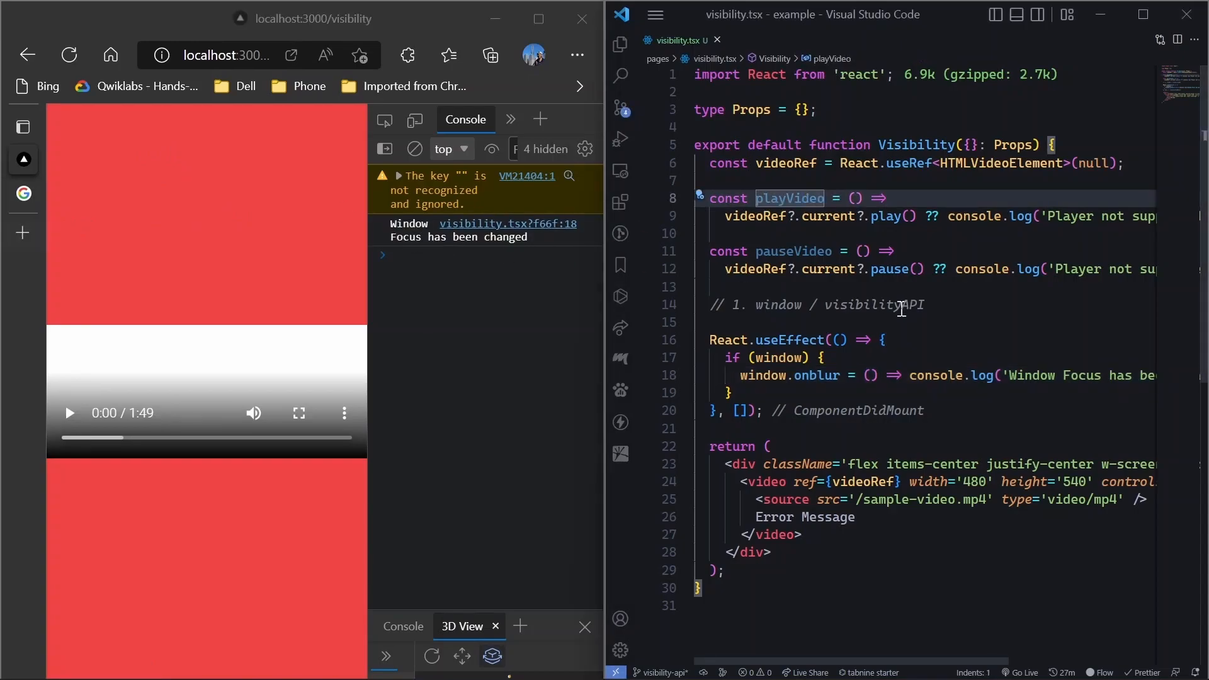
pyautogui.doubleClick(819, 375)
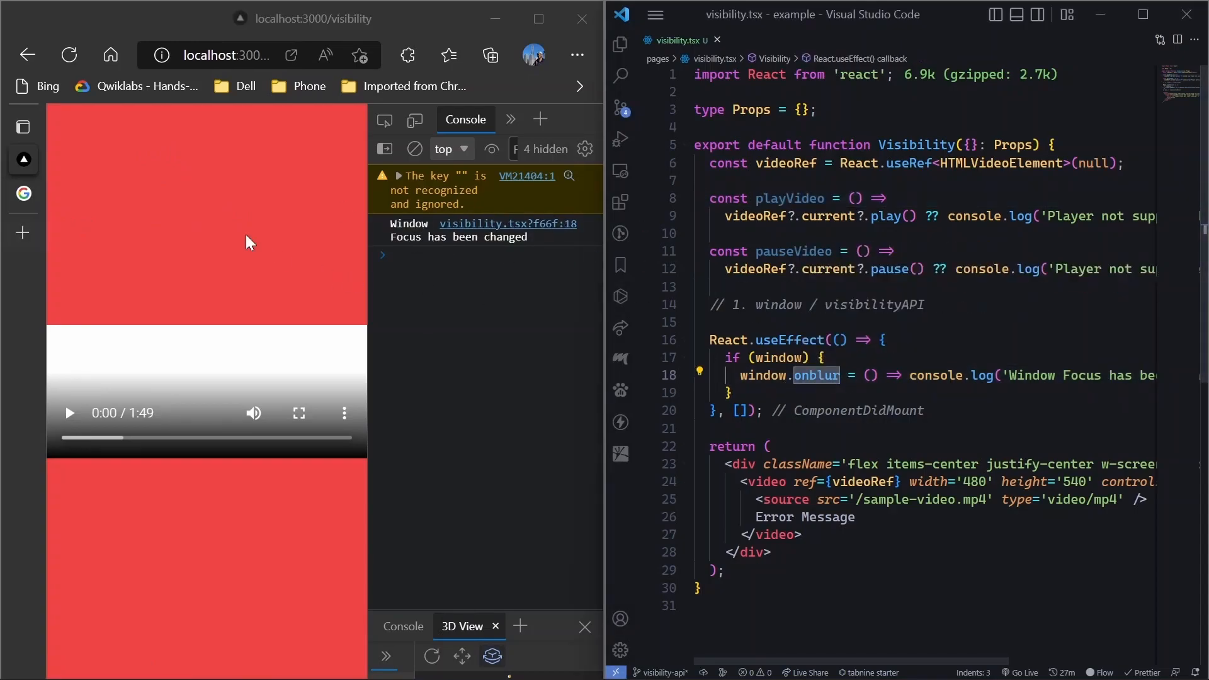
# Switch between the Google and localhost tabs twice so 'Window Focus has been changed' logs repeatedly
pyautogui.click(23, 193)
pyautogui.click(24, 159)
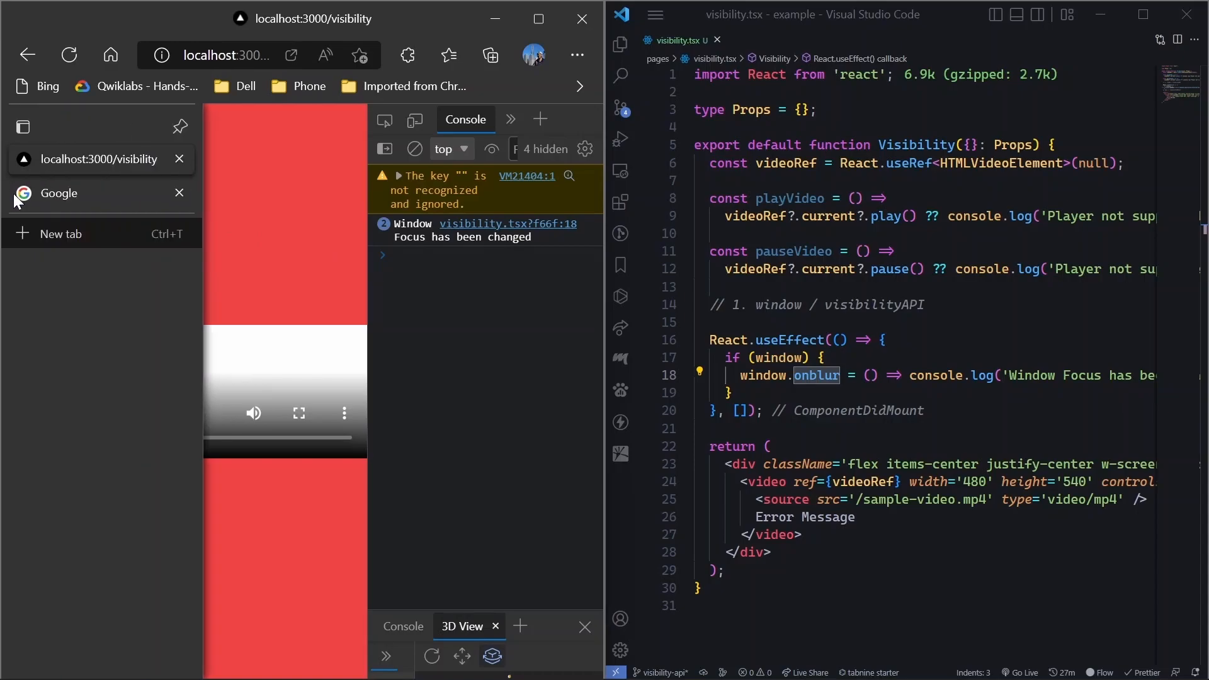
pyautogui.click(53, 199)
pyautogui.click(68, 164)
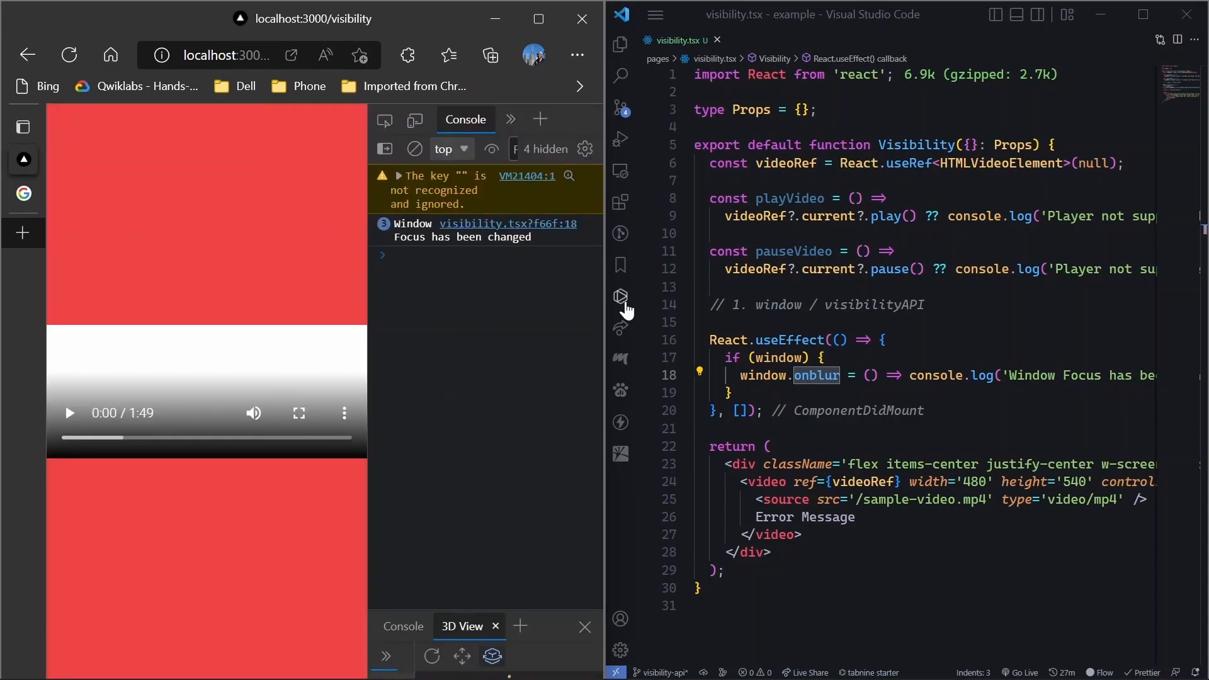
# Replace the onblur logging arrow with window.onblur = pauseVideo; save, and put the editor back beside Edge
pyautogui.click(1143, 14)
pyautogui.moveTo(305, 375); pyautogui.dragTo(668, 377)
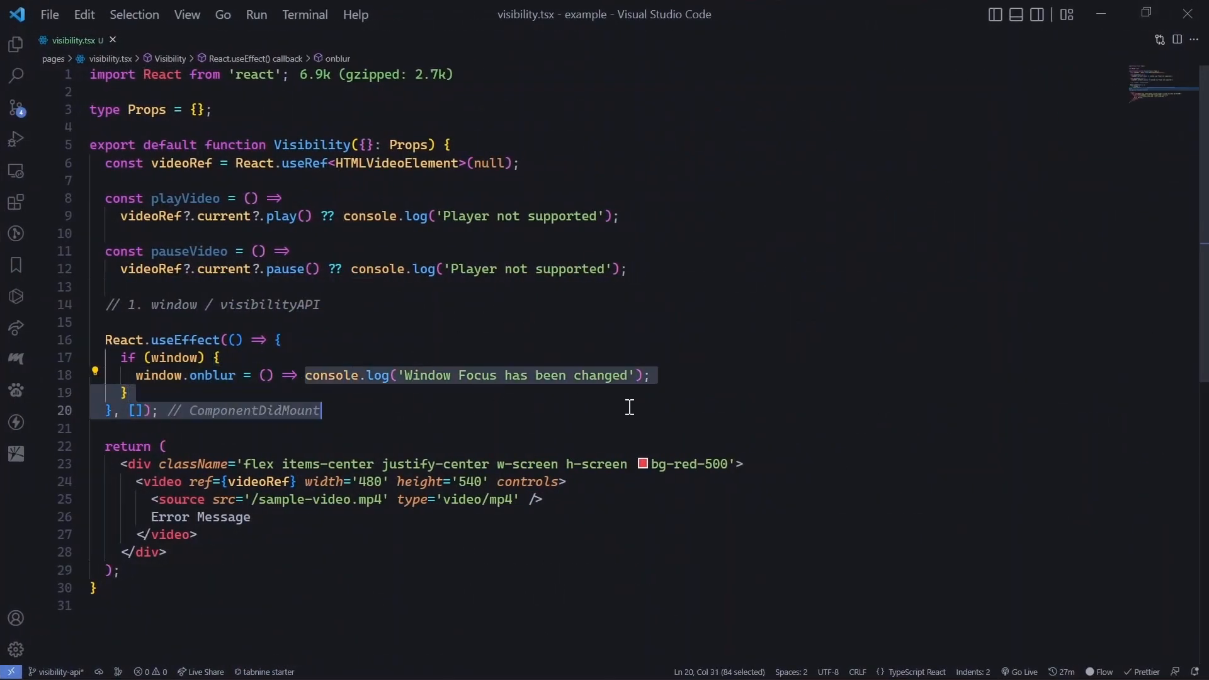
pyautogui.press('BackSpace')
pyautogui.write('window.onblur = () => pa')
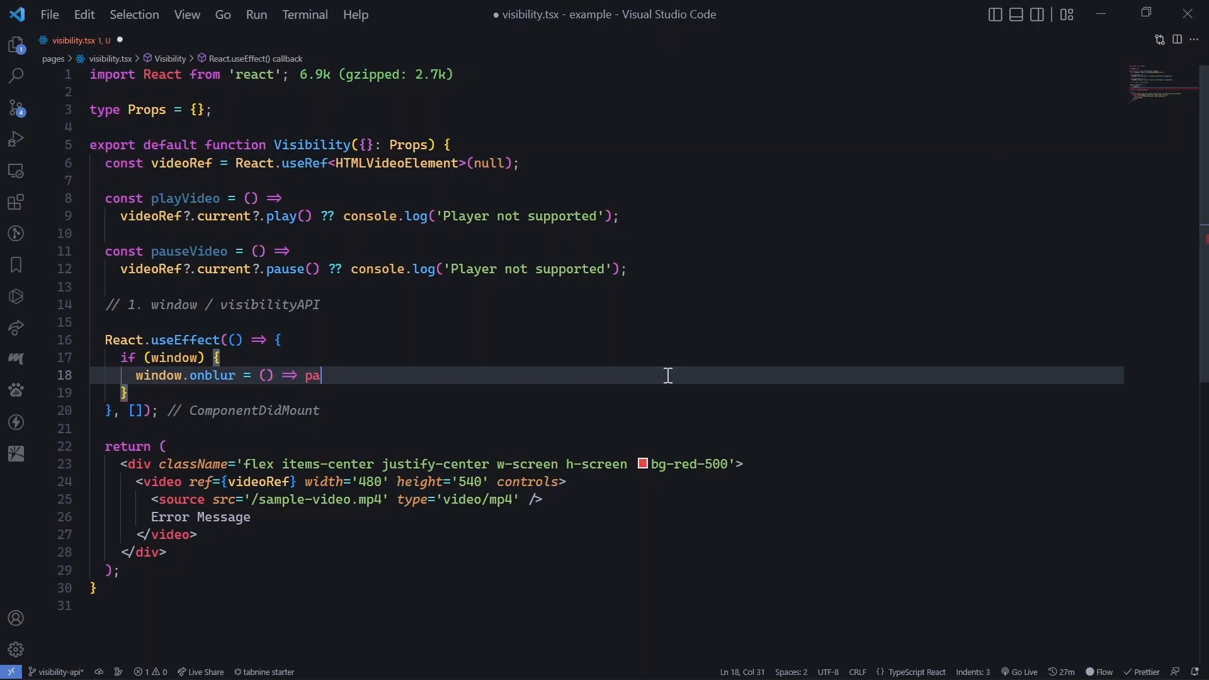
pyautogui.press('BackSpace')
pyautogui.press('BackSpace')
pyautogui.press('BackSpace')
pyautogui.write('useVideo;')
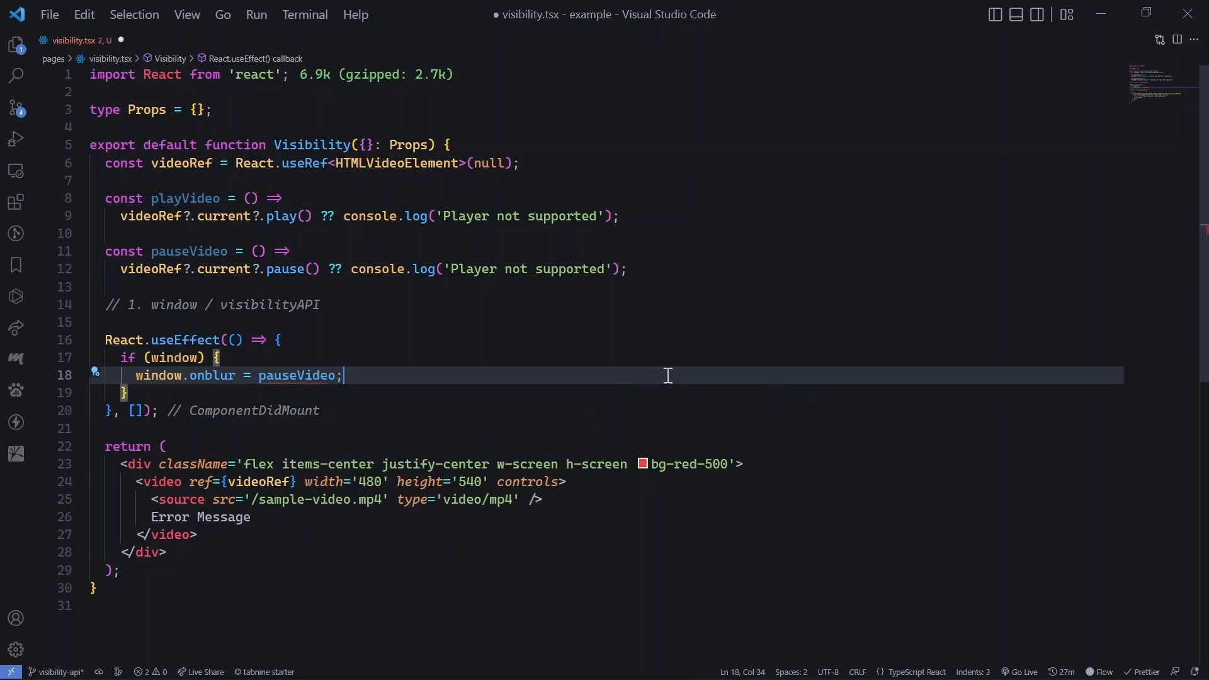
pyautogui.hotkey('ctrl', 's')
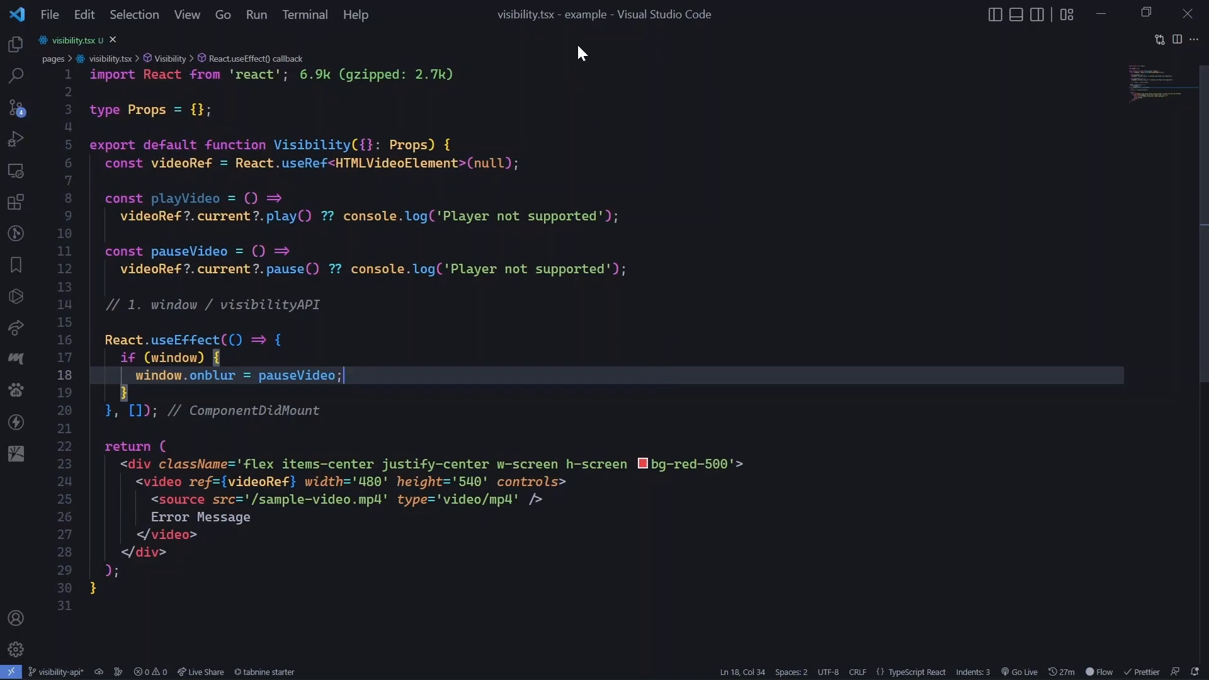
pyautogui.moveTo(581, 24); pyautogui.dragTo(1205, 340)
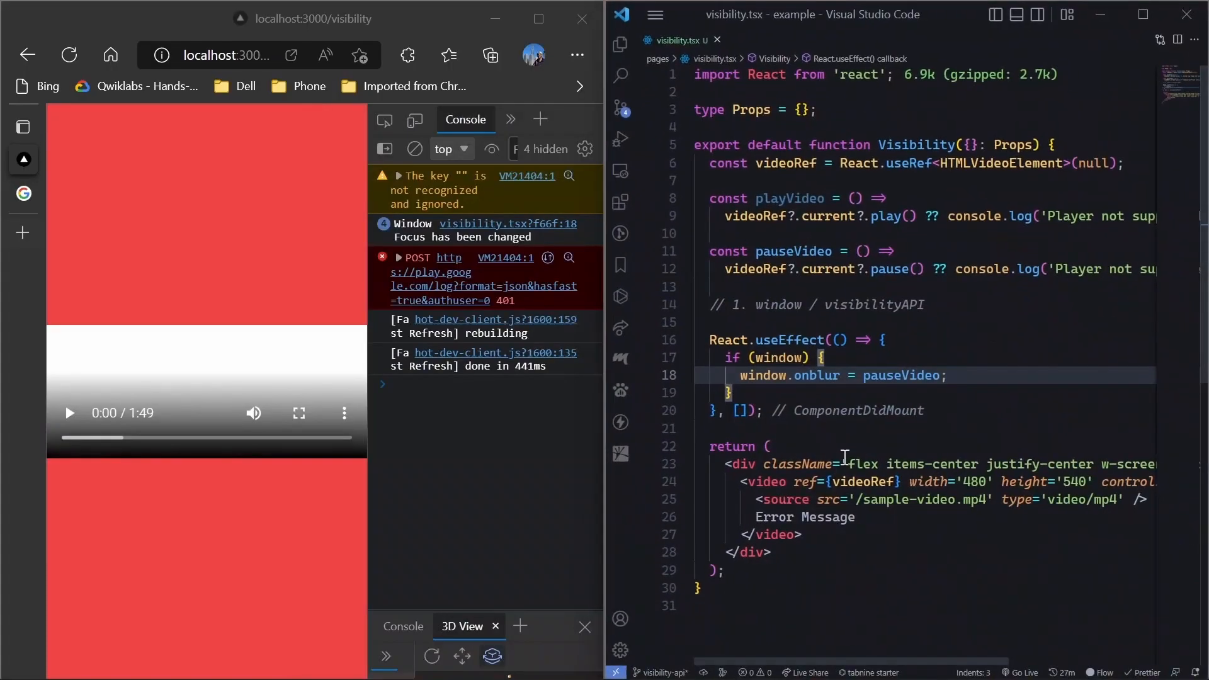
# Clear the console, play the video, and confirm it pauses when focus leaves the page or the tab changes
pyautogui.click(414, 148)
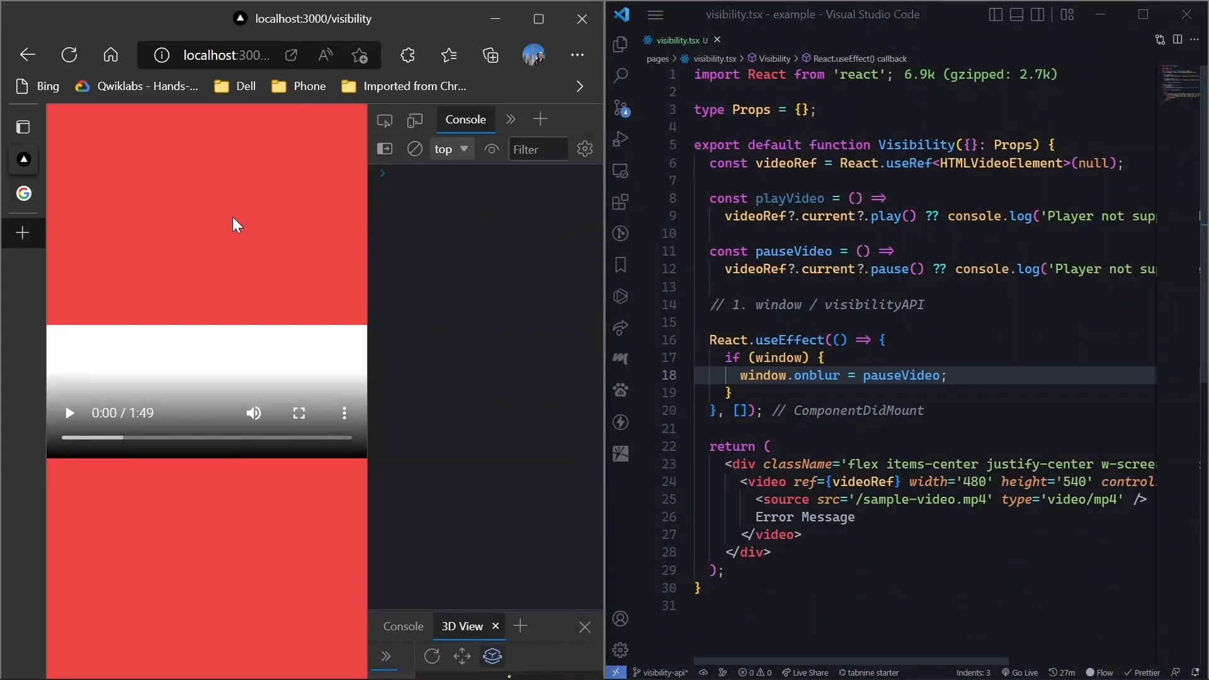
pyautogui.click(69, 413)
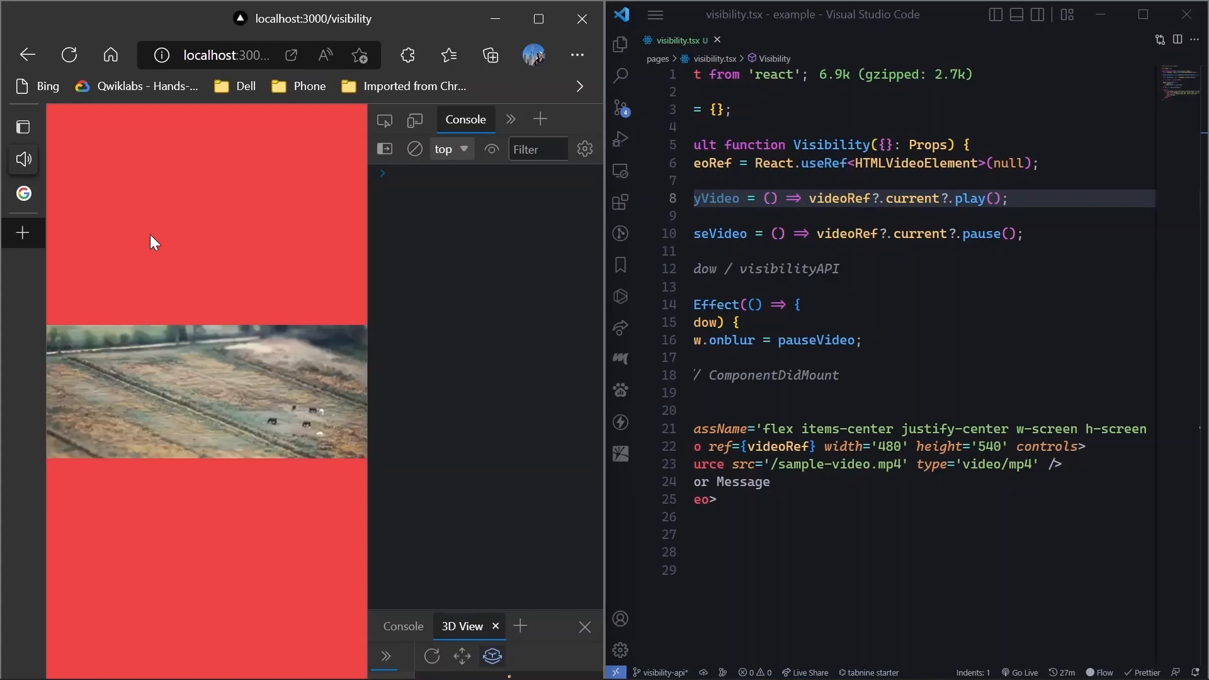
pyautogui.click(865, 321)
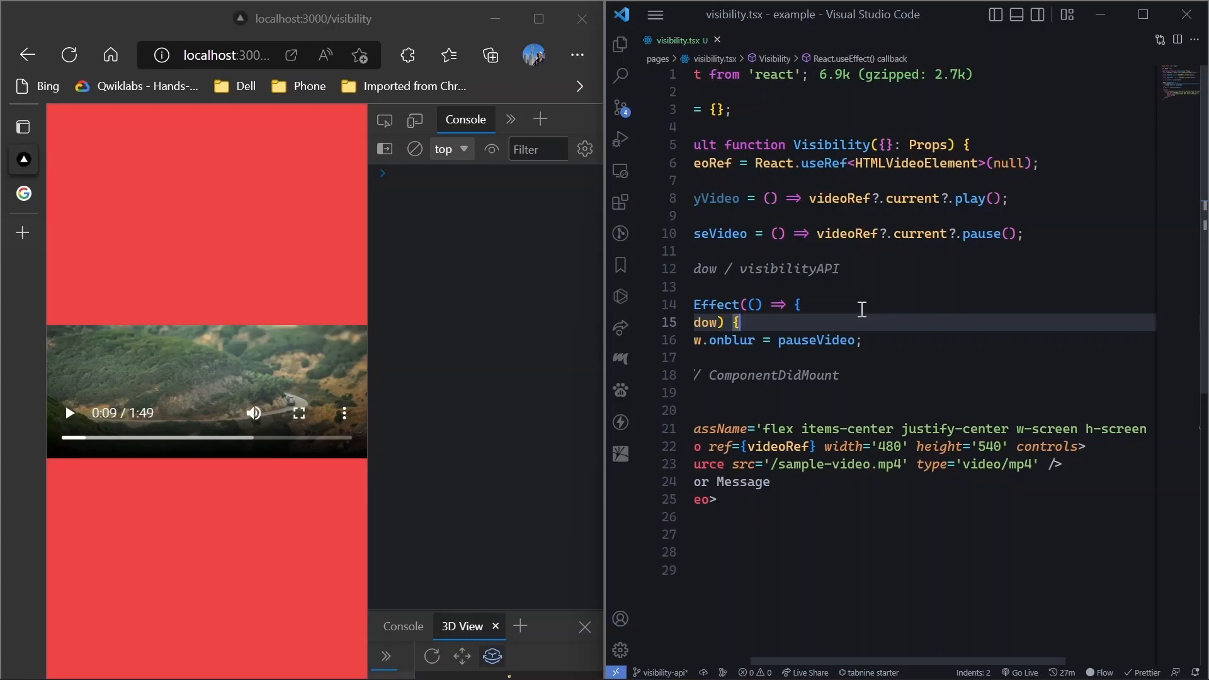
pyautogui.hscroll(-5, 861, 309)
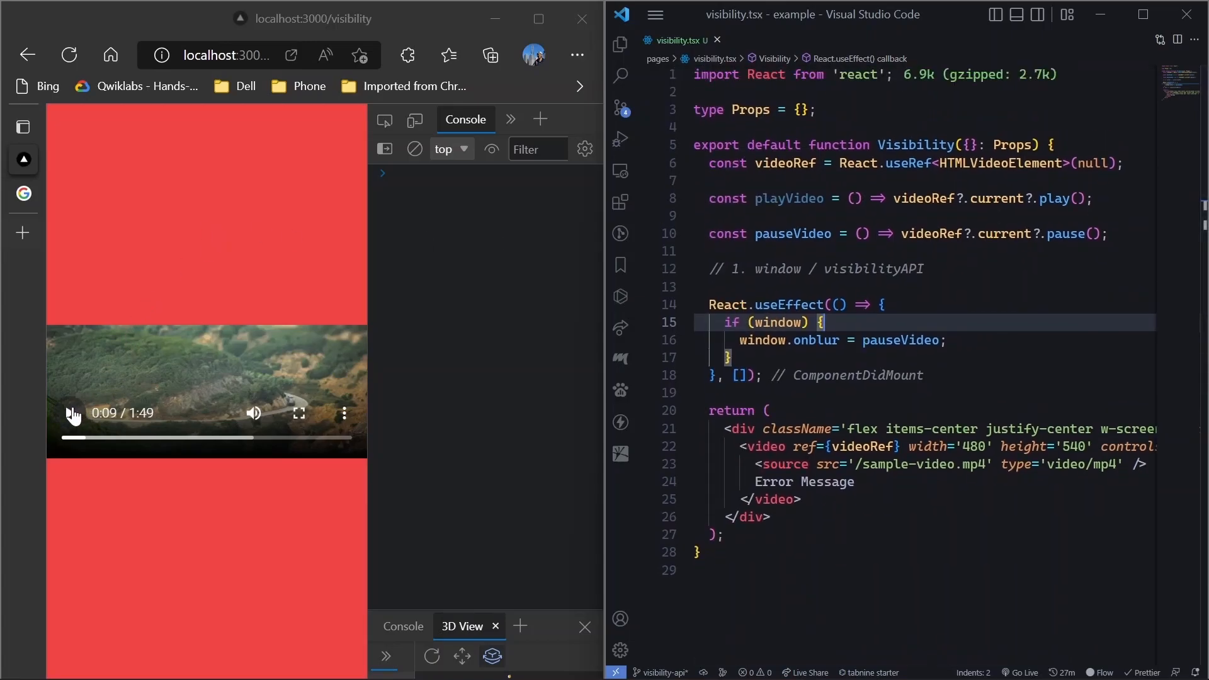
pyautogui.click(73, 414)
pyautogui.click(24, 192)
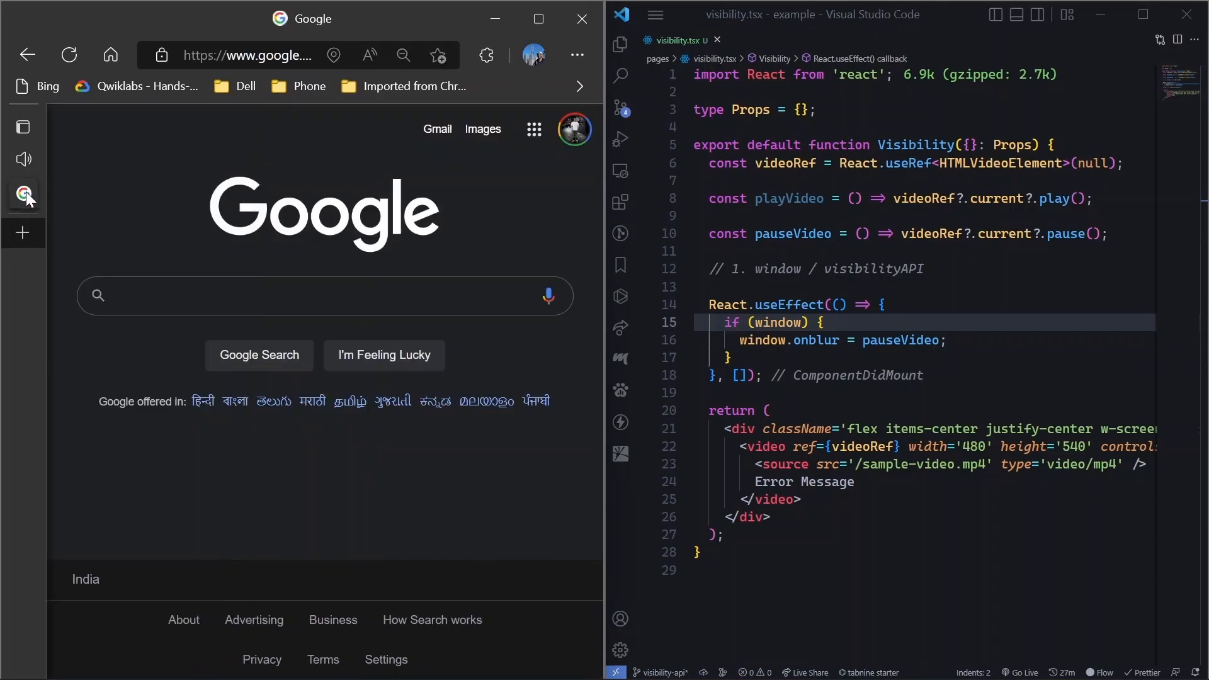
pyautogui.moveTo(98, 159)
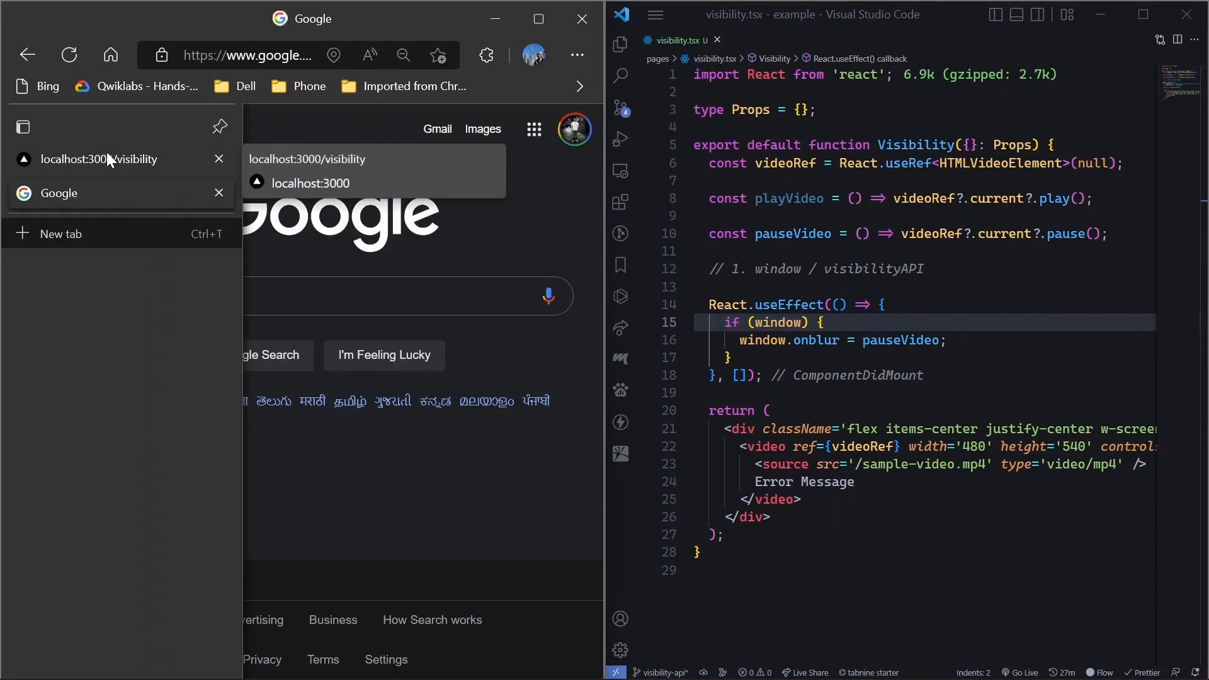
pyautogui.click(106, 159)
# Comment out the window.onblur useEffect block on lines 14-18 in visibility.tsx and save
pyautogui.click(908, 253)
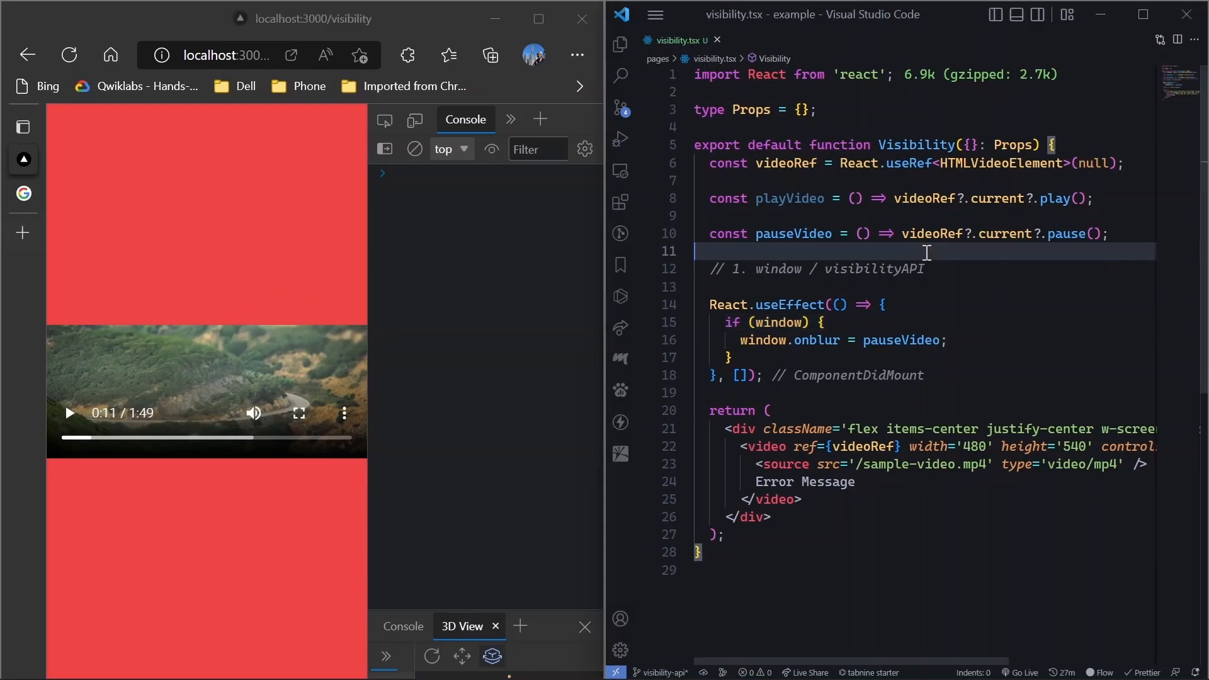
pyautogui.moveTo(930, 376); pyautogui.dragTo(697, 301)
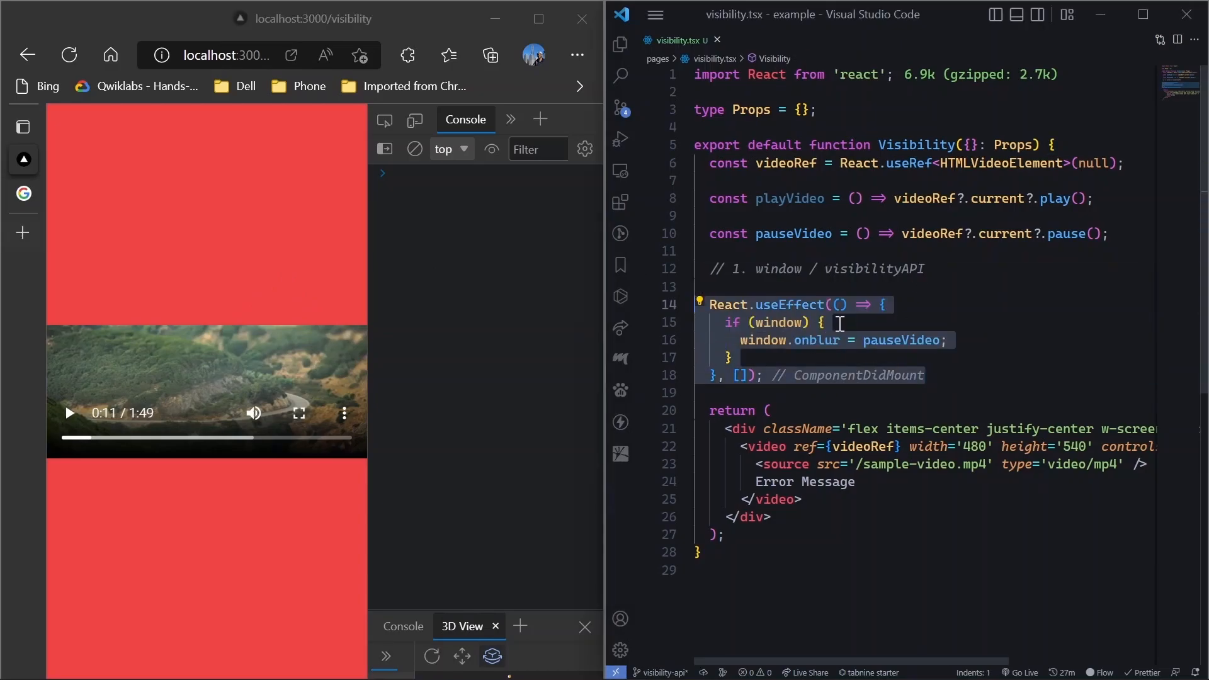
pyautogui.click(962, 273)
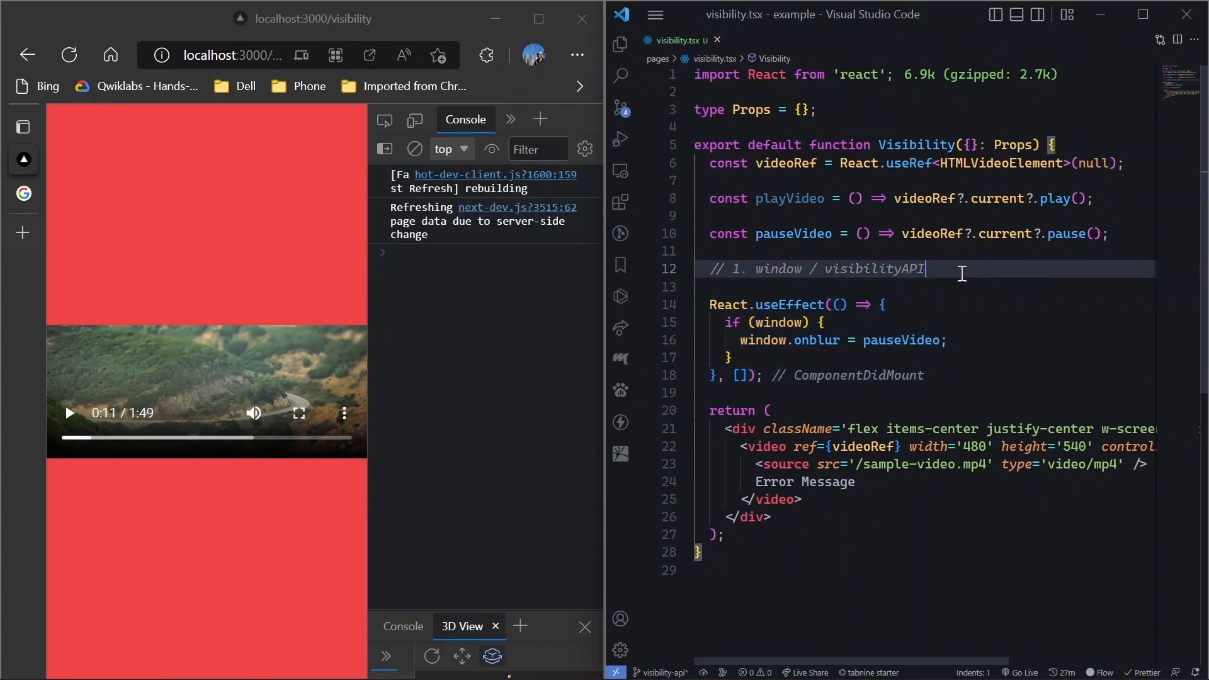
pyautogui.moveTo(930, 375); pyautogui.dragTo(696, 305)
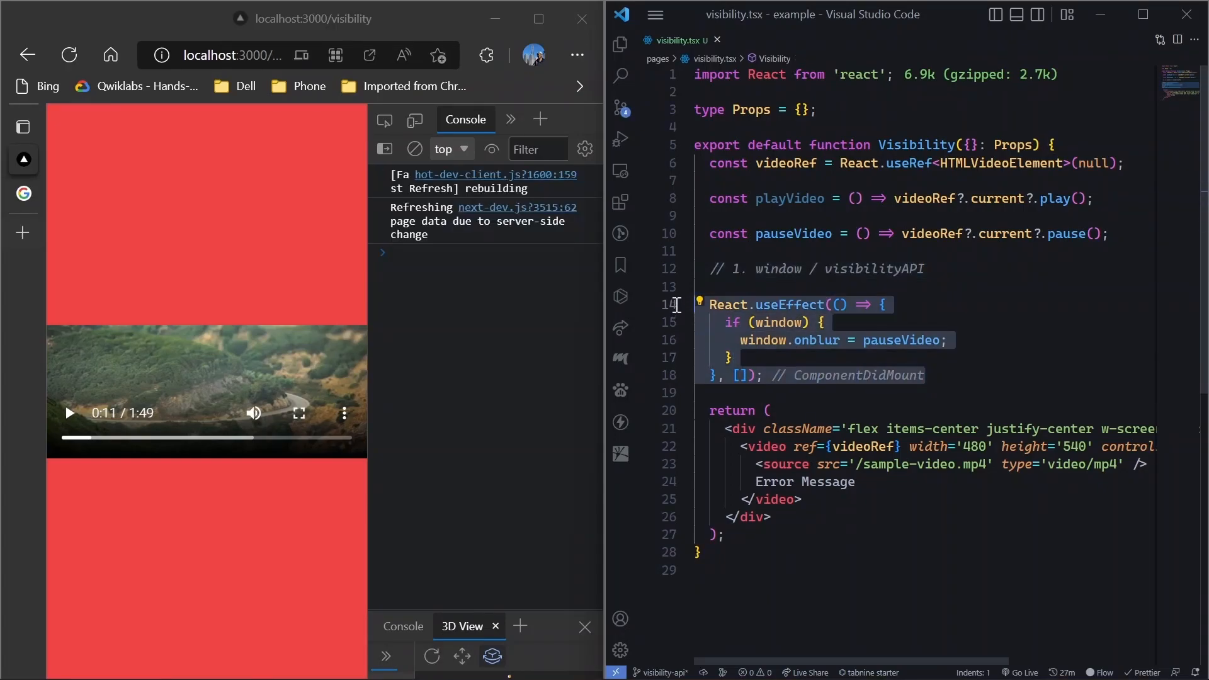
pyautogui.hotkey('ctrl', '/')
pyautogui.hotkey('ctrl', 's')
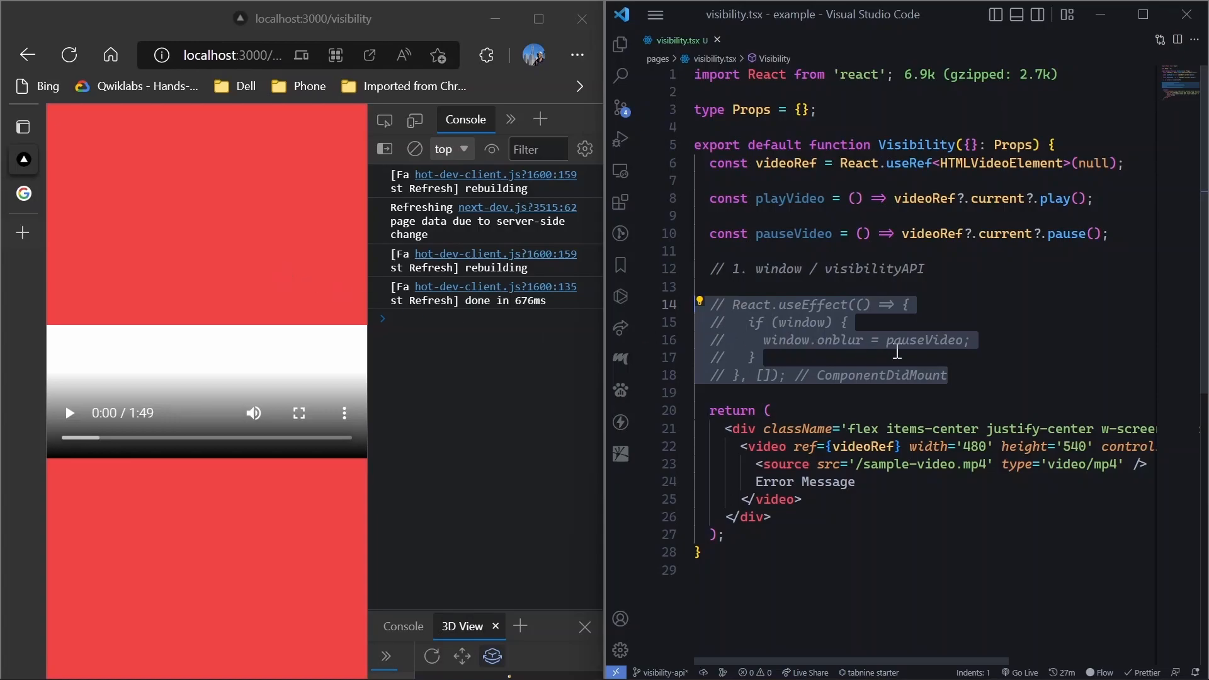
# Uncomment the useEffect block, comment out only its inner if block, and maximize the editor
pyautogui.click(973, 364)
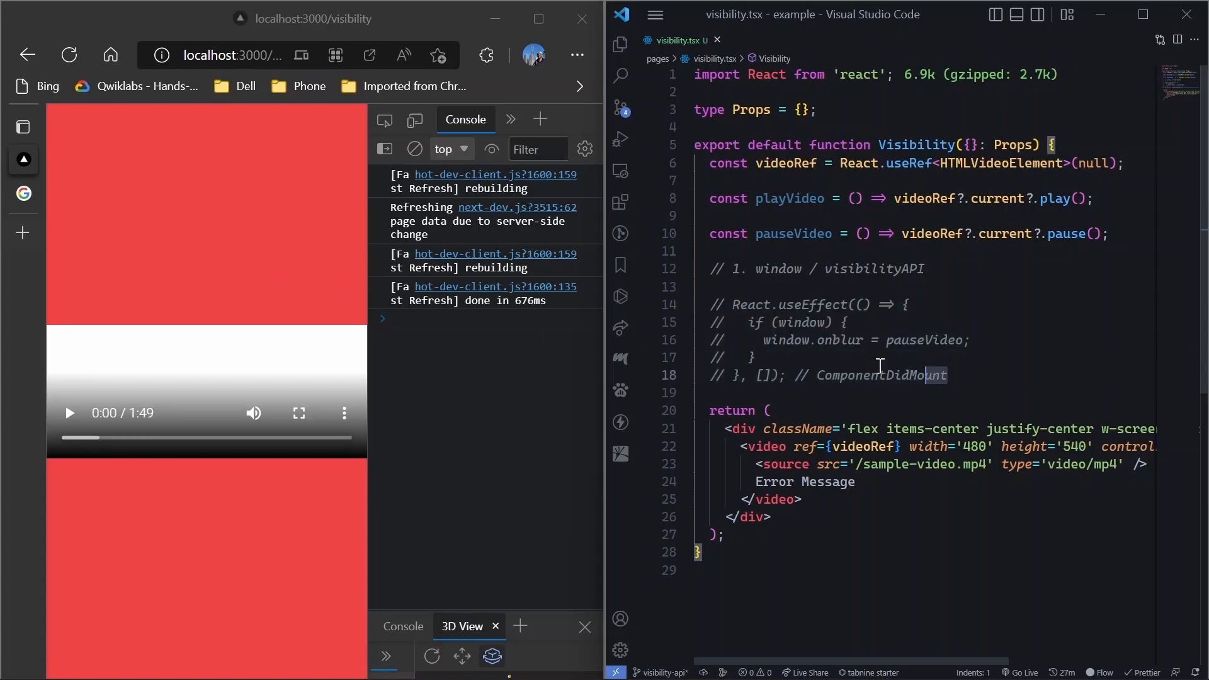
pyautogui.moveTo(950, 374); pyautogui.dragTo(710, 305)
pyautogui.hotkey('ctrl', '/')
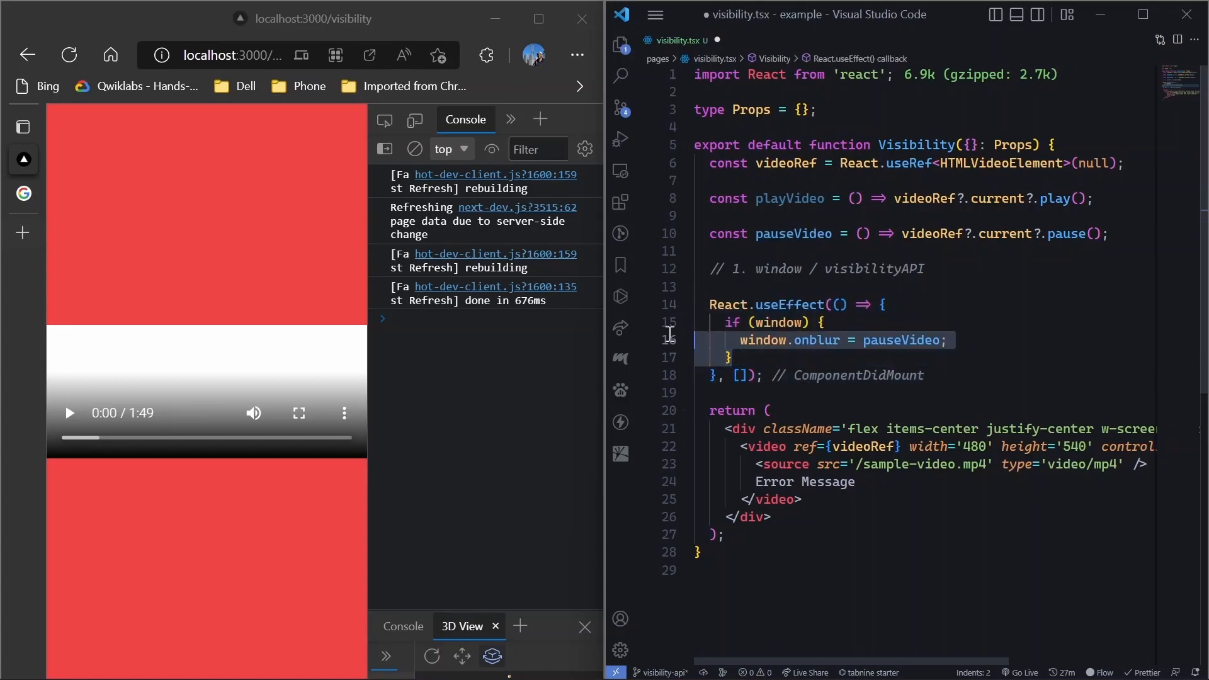
pyautogui.moveTo(768, 357); pyautogui.dragTo(654, 328)
pyautogui.hotkey('ctrl', '/')
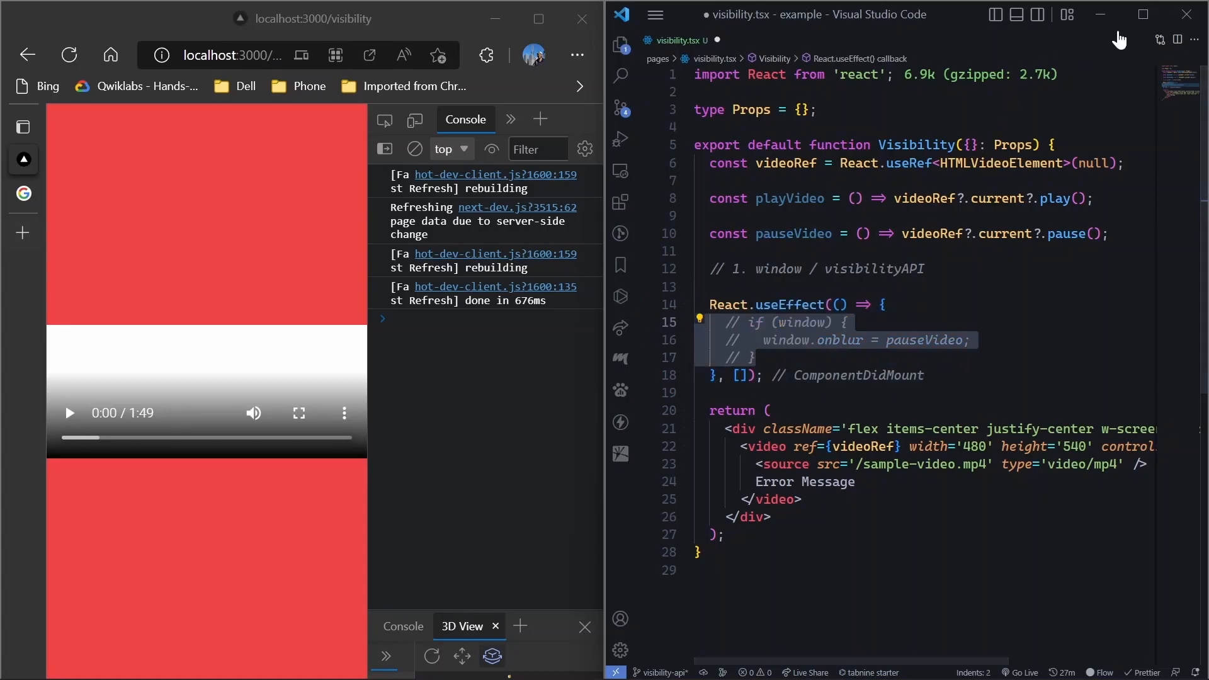
pyautogui.click(1143, 14)
# Add a visibilitychange listener logging 'Visibility changed to ' with document.visibilityState, save, and snap the editor right
pyautogui.click(188, 360)
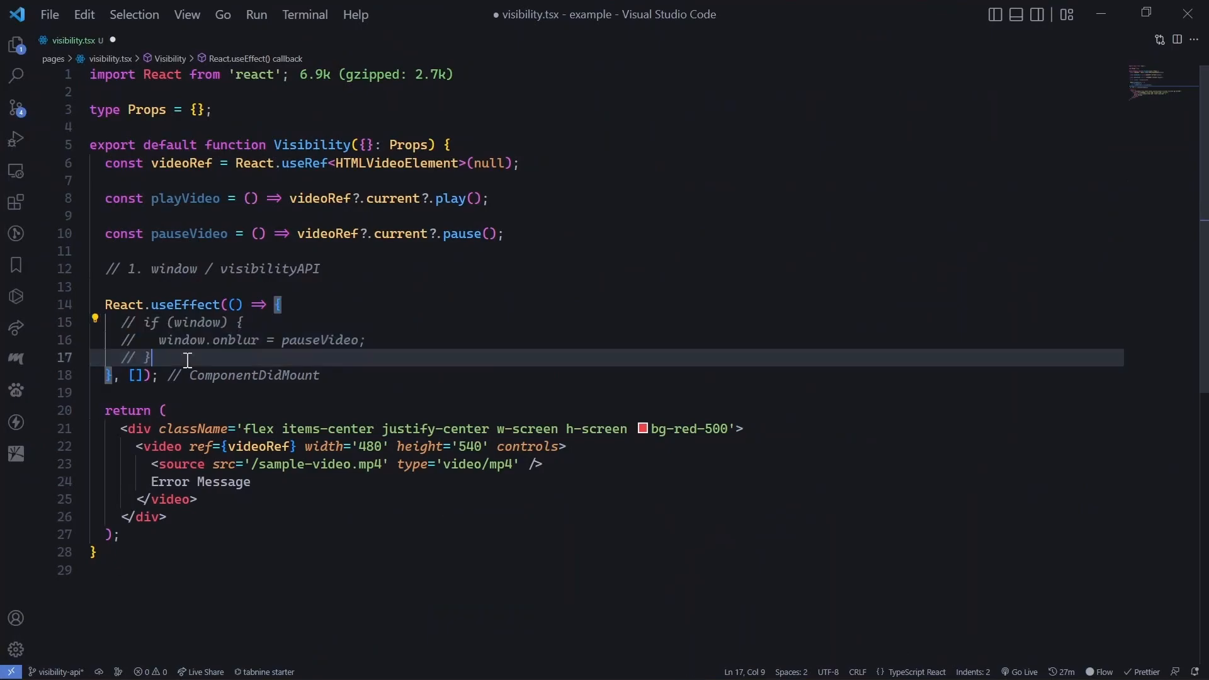
pyautogui.press('Return')
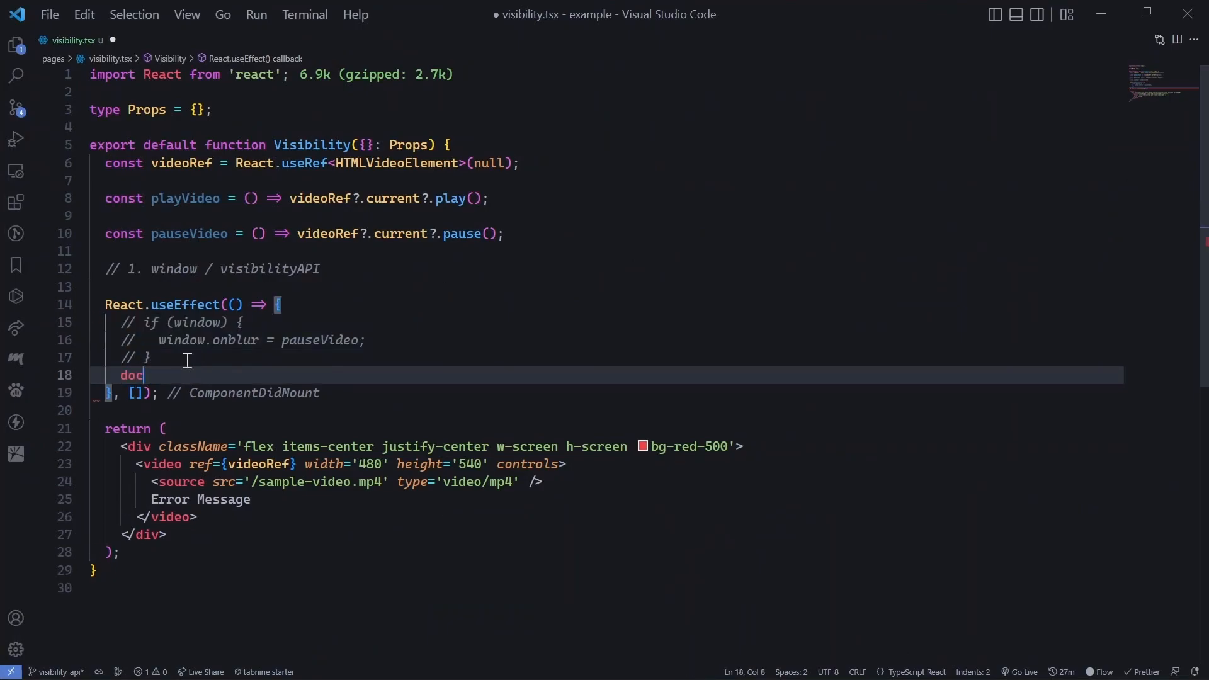
pyautogui.write('document.add')
pyautogui.press('Tab')
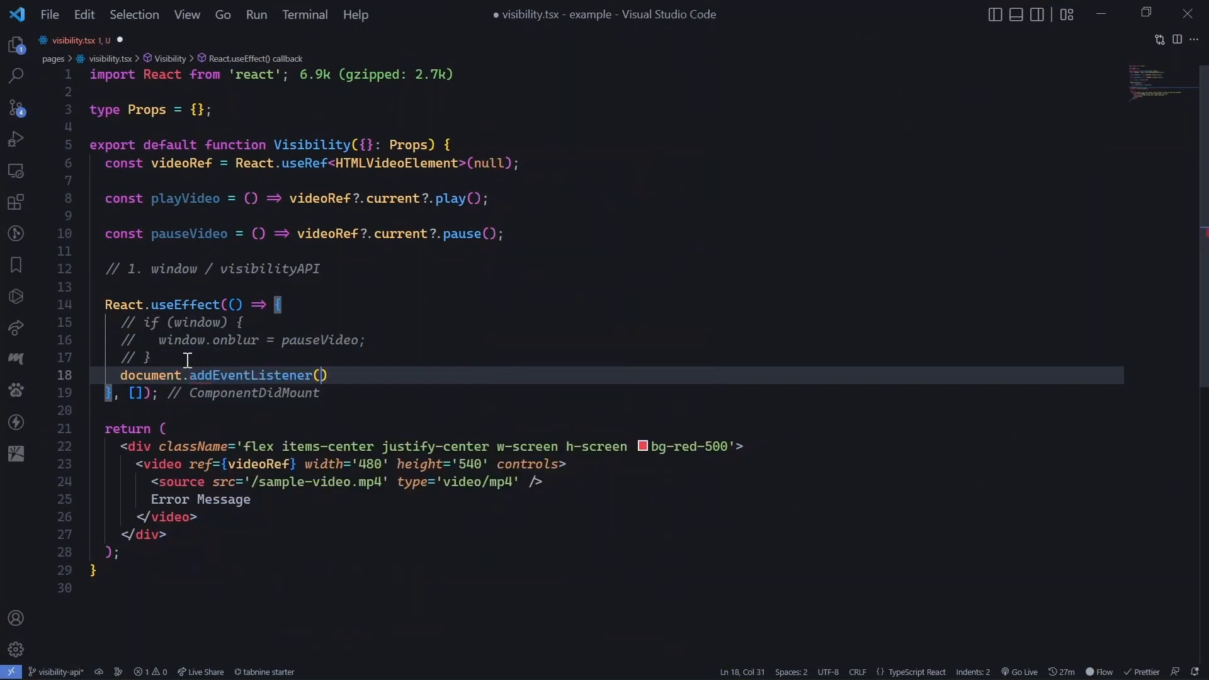
pyautogui.write("('")
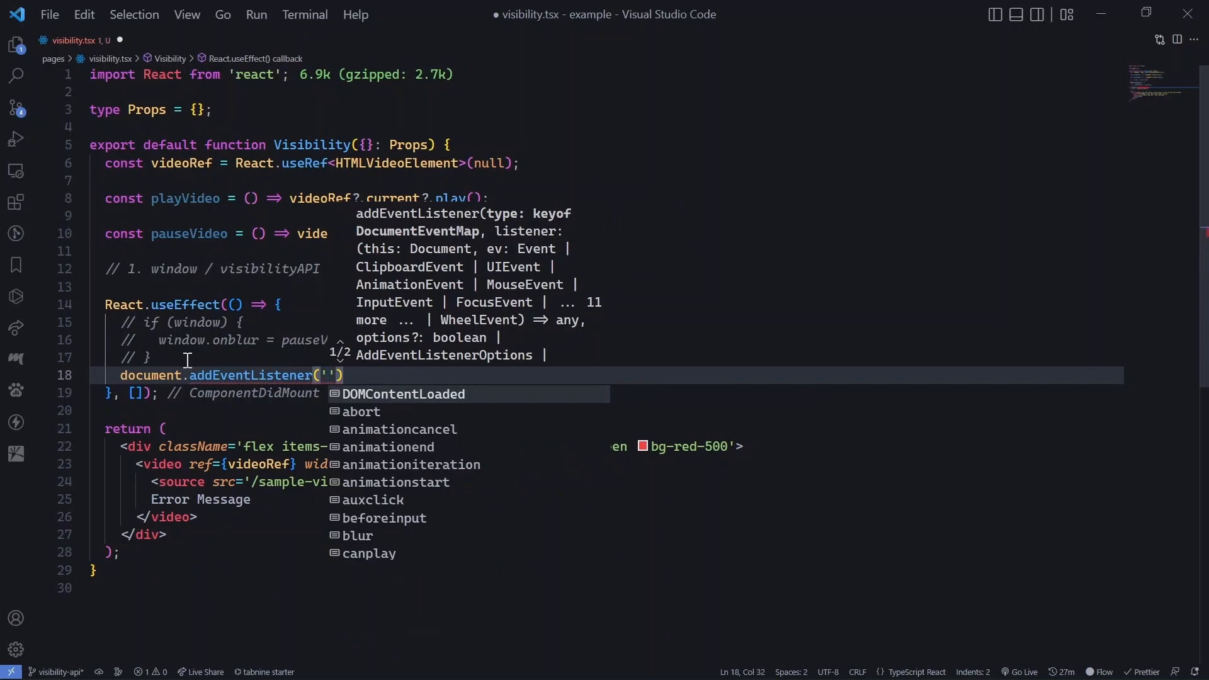
pyautogui.write('vi')
pyautogui.press('Tab')
pyautogui.write(',')
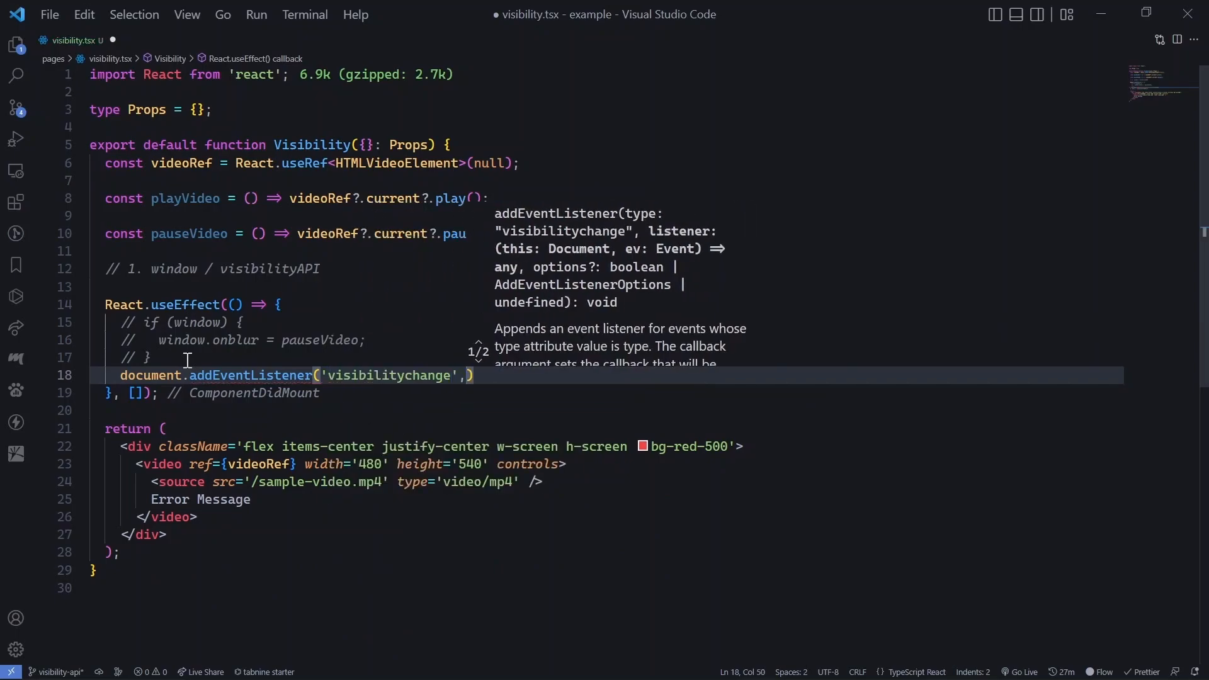
pyautogui.write('() => ')
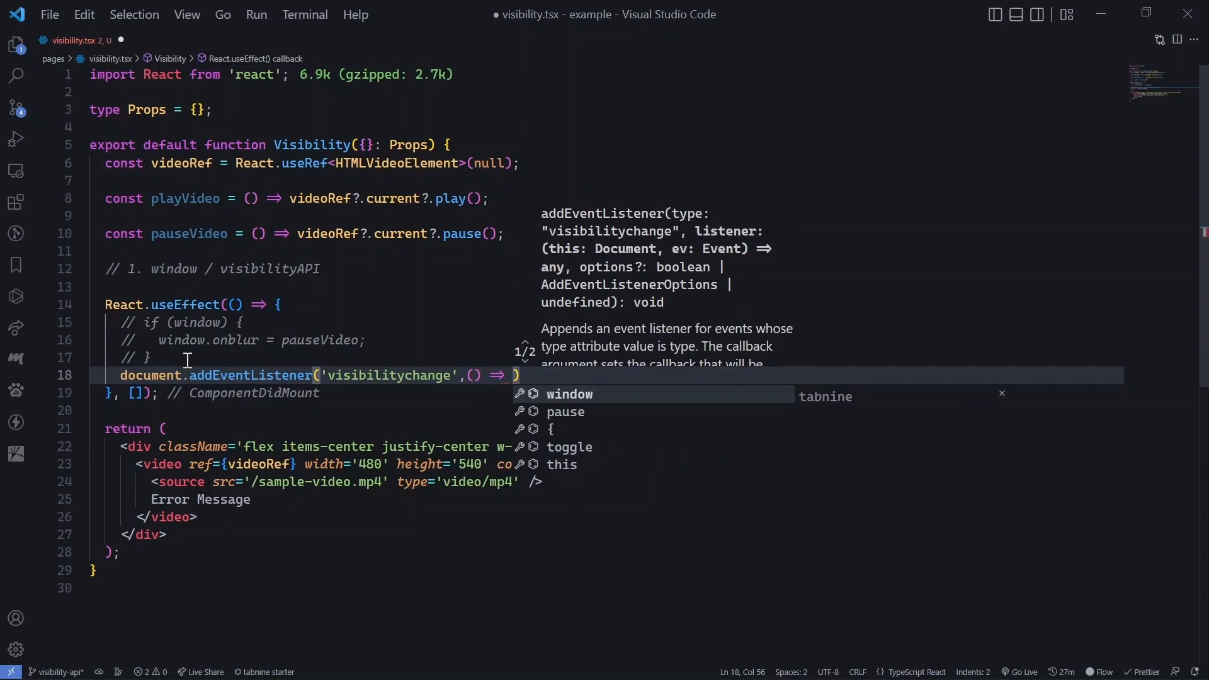
pyautogui.write('{')
pyautogui.press('Return')
pyautogui.write('console.l')
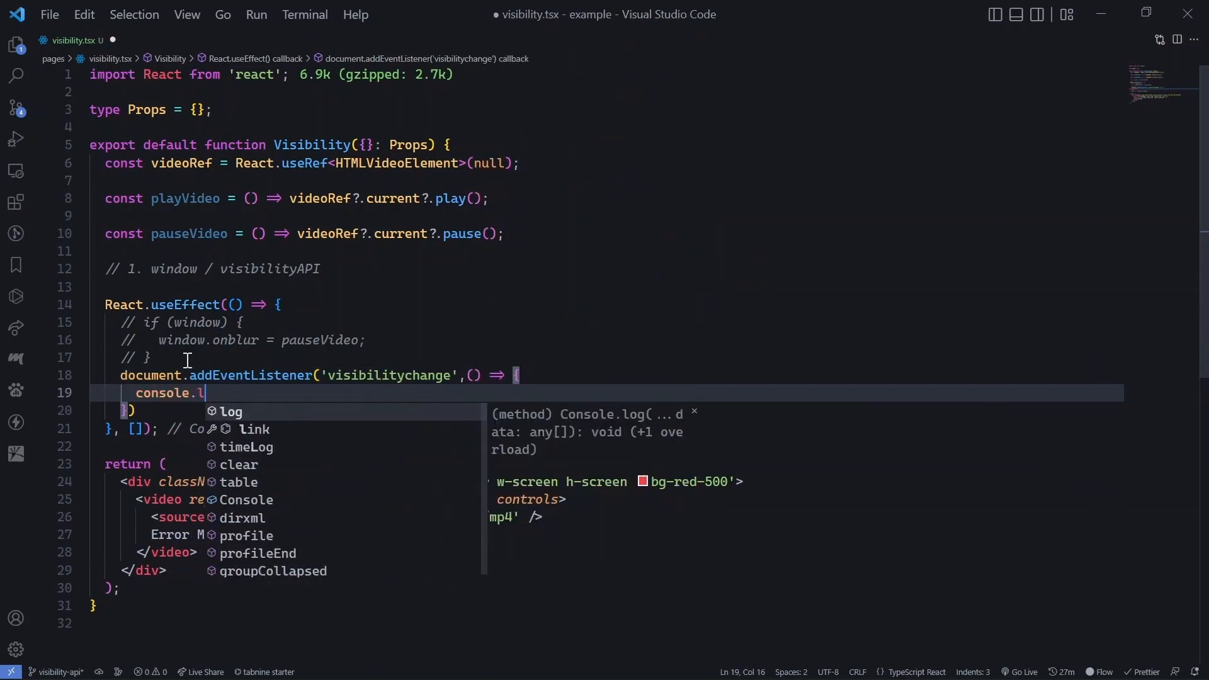
pyautogui.write('og("Visibility c')
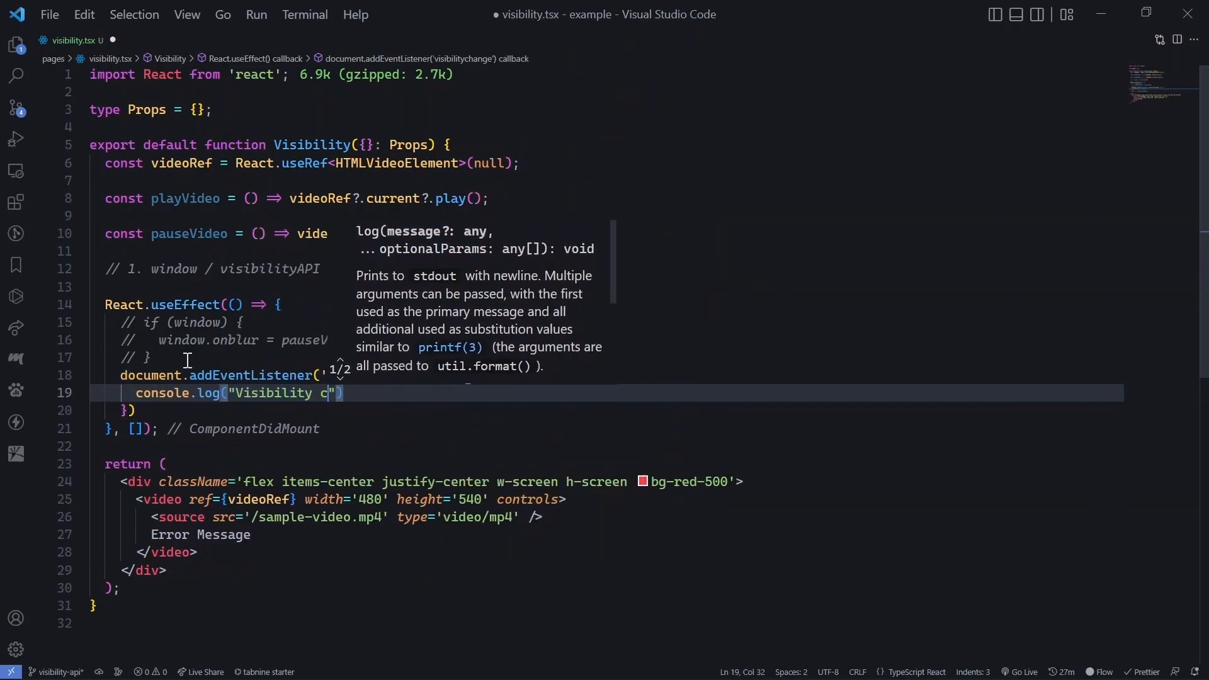
pyautogui.write('hanged to ", docume')
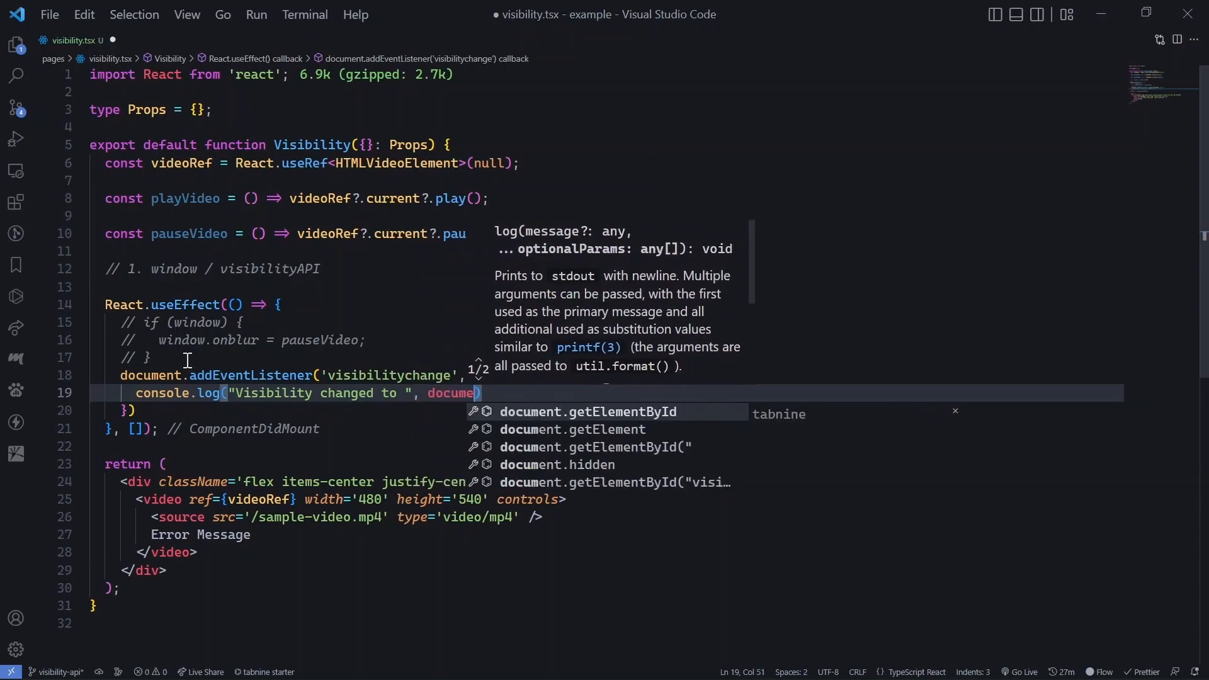
pyautogui.write('nt.')
pyautogui.write('visi')
pyautogui.press('Tab')
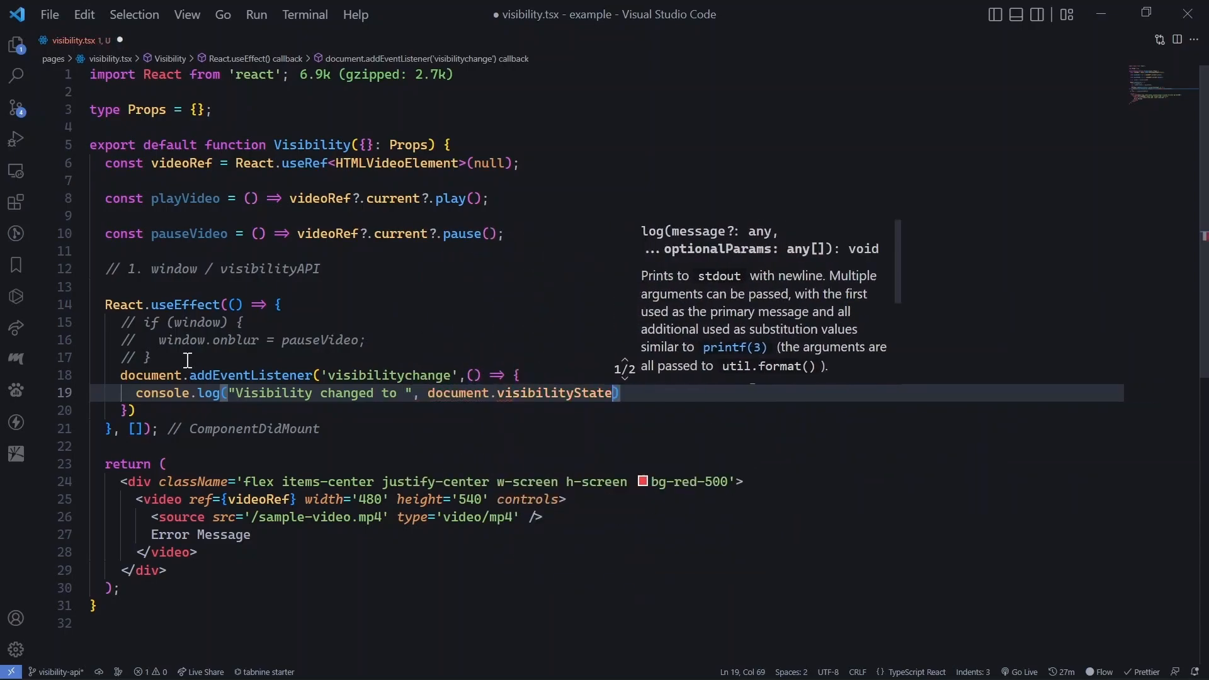
pyautogui.hotkey('ctrl', 's')
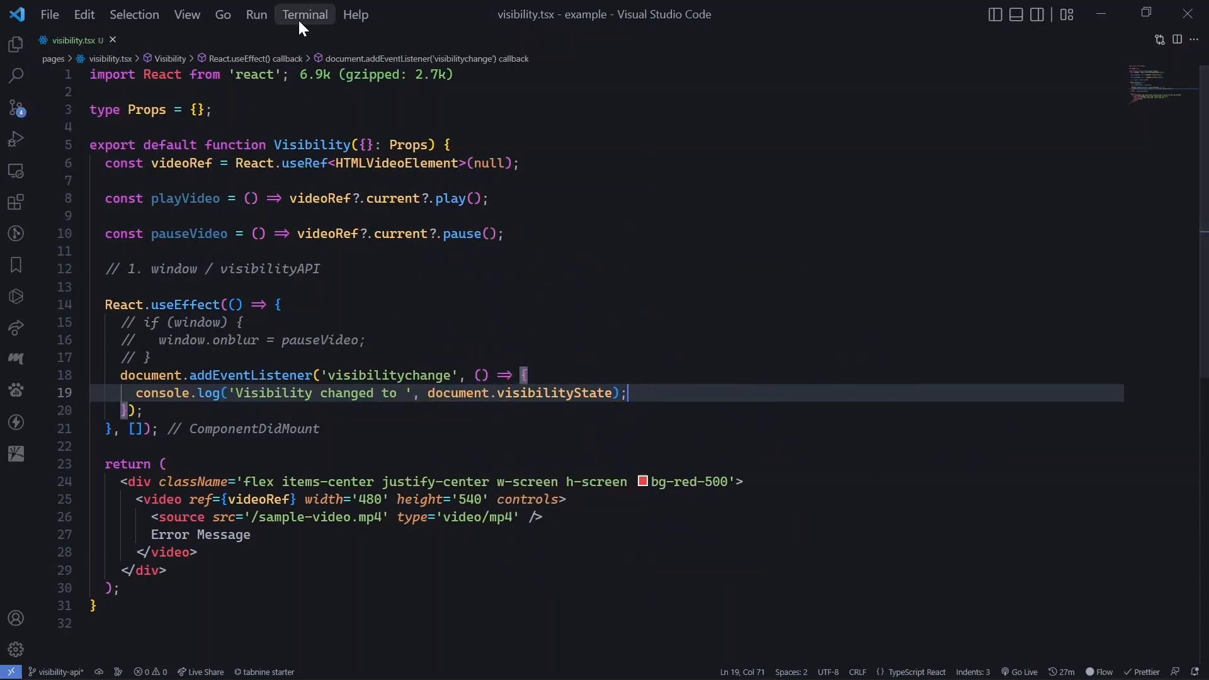
pyautogui.press('super+Right')
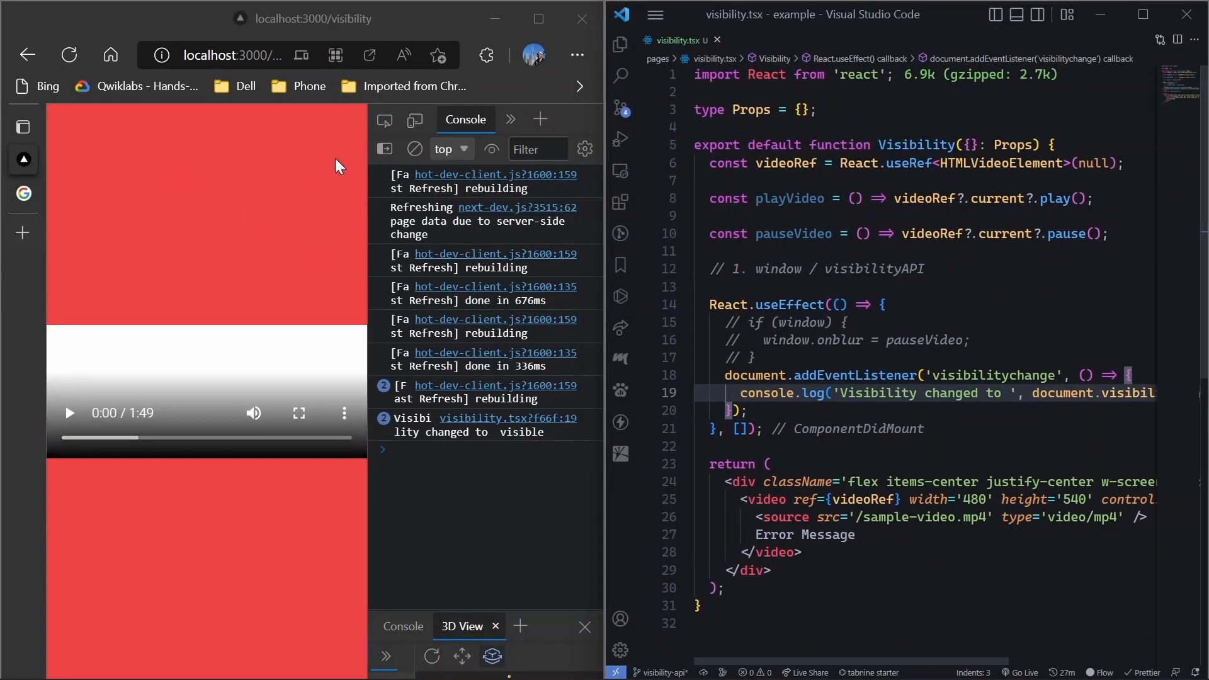
# Clear the console, reload the page, and switch to the Google tab and back to log hidden then visible
pyautogui.click(414, 149)
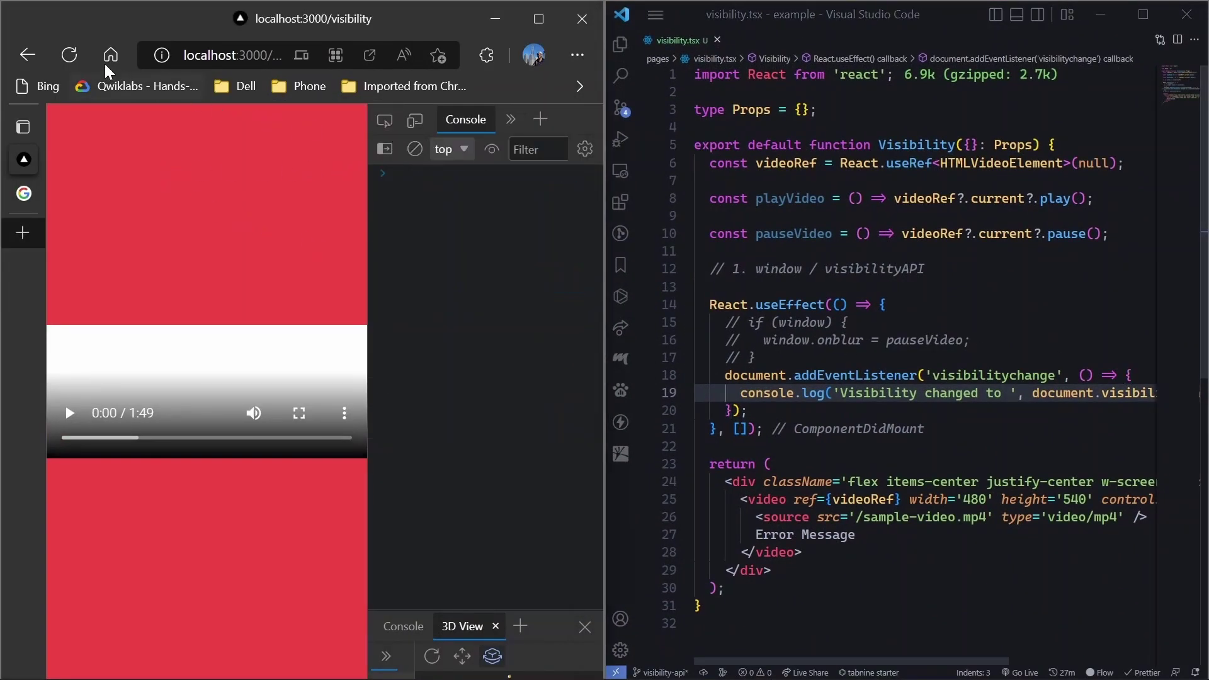
pyautogui.click(68, 55)
pyautogui.click(756, 256)
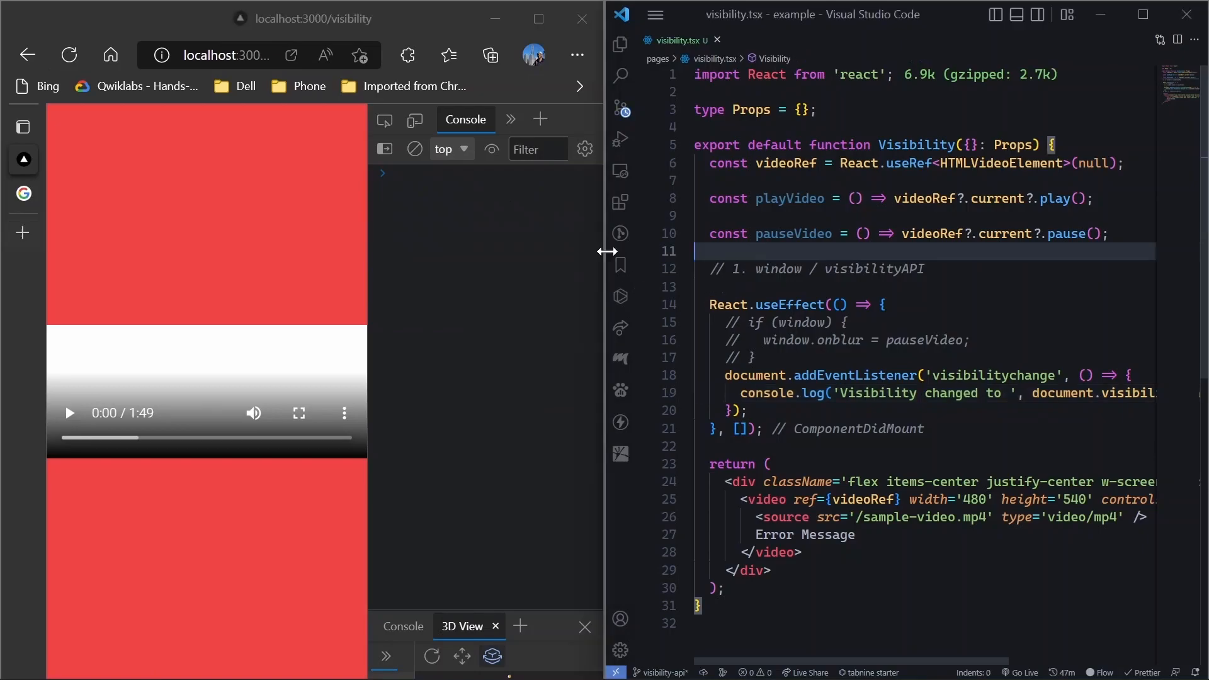
pyautogui.click(451, 256)
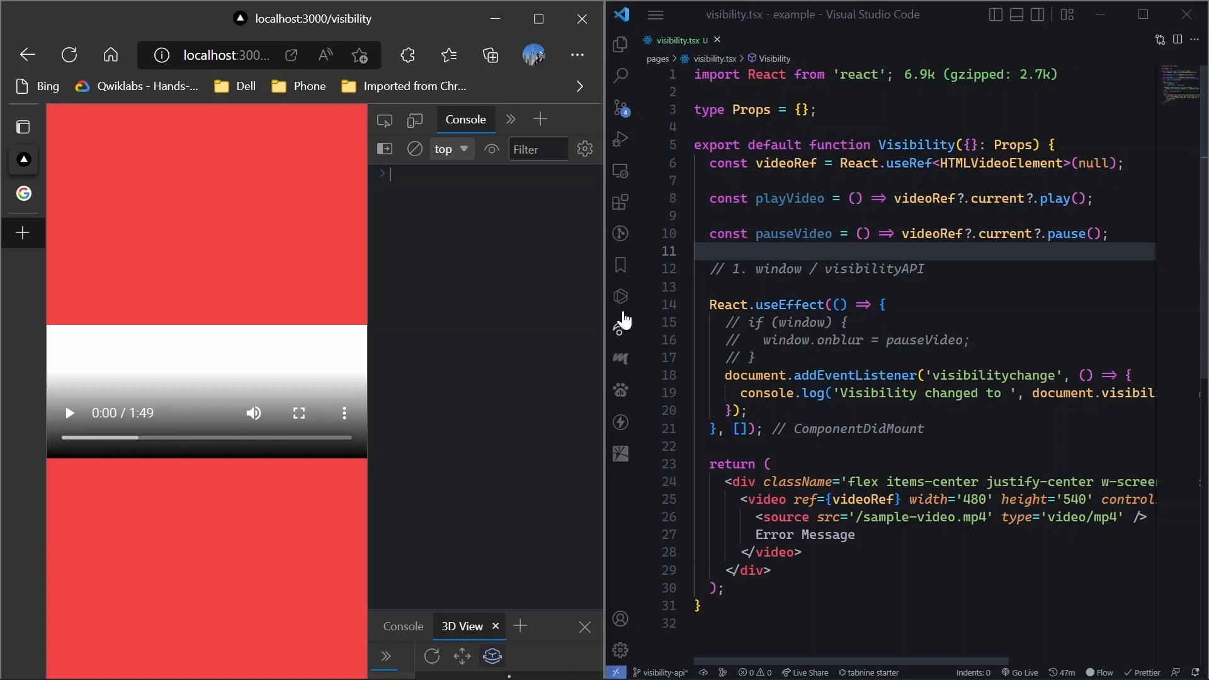
pyautogui.moveTo(24, 194)
pyautogui.click(59, 193)
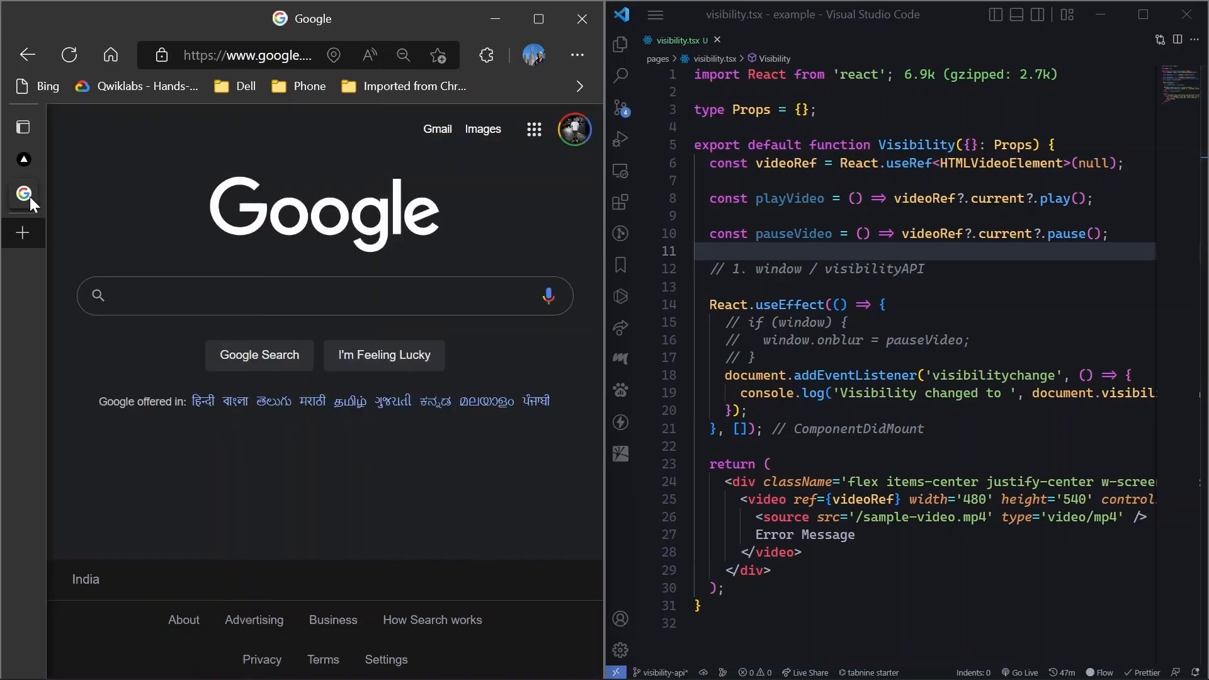
pyautogui.click(23, 158)
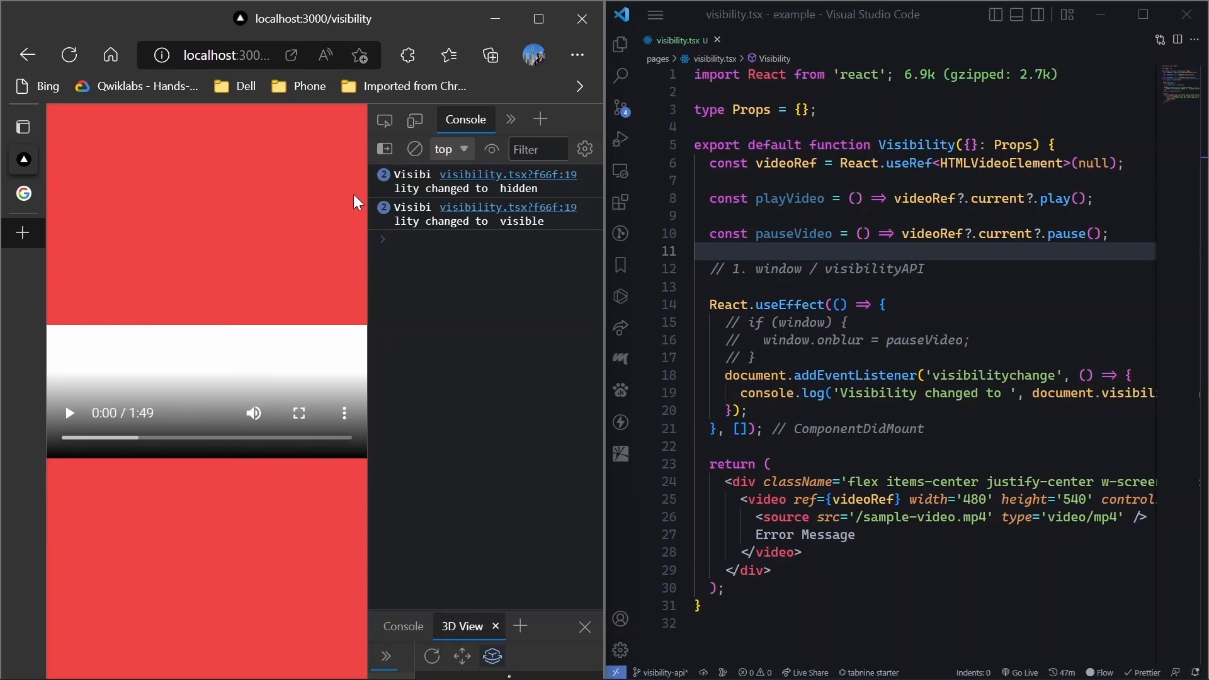
# Clear the logs, minimize and restore the browser to check visibility, then widen the code editor
pyautogui.click(415, 150)
pyautogui.click(854, 18)
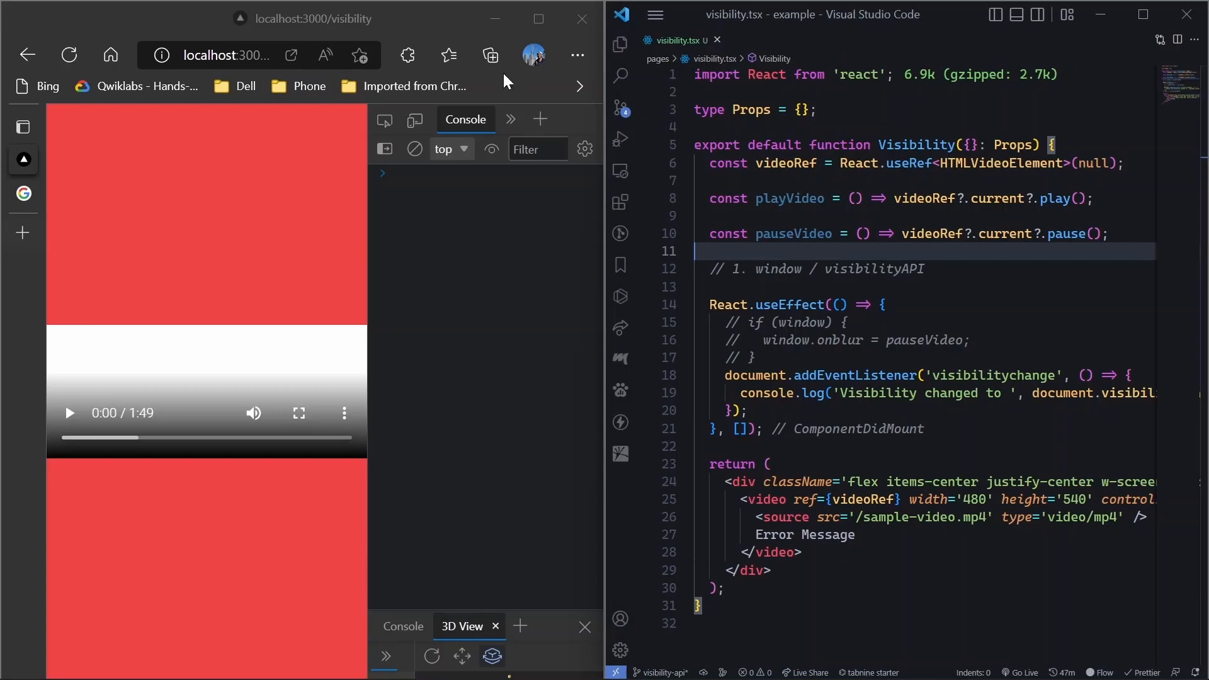
pyautogui.click(497, 19)
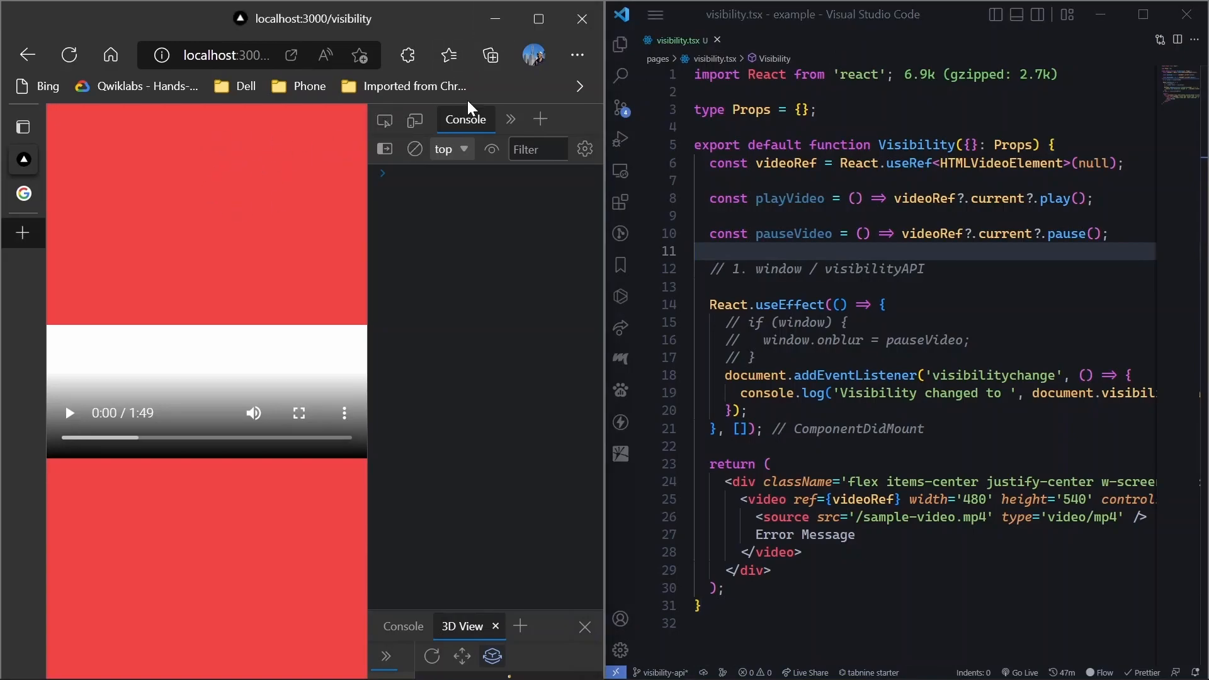
pyautogui.click(496, 19)
pyautogui.hotkey('alt', 'Tab')
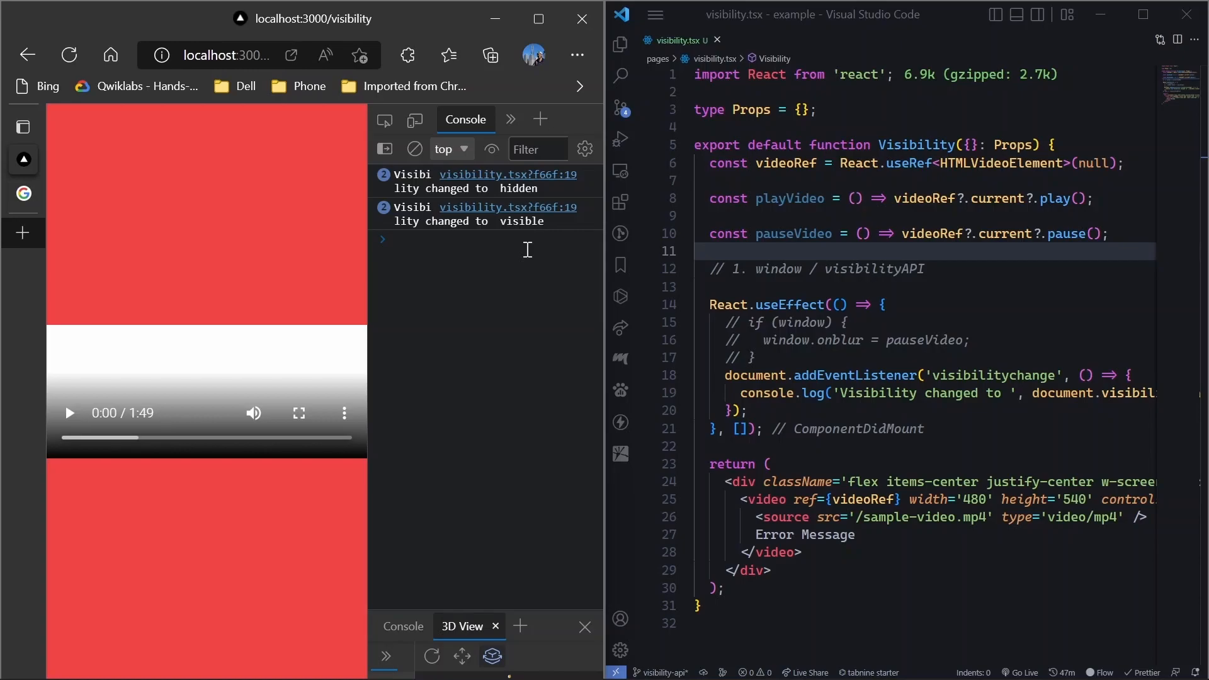
pyautogui.moveTo(604, 298); pyautogui.dragTo(520, 298)
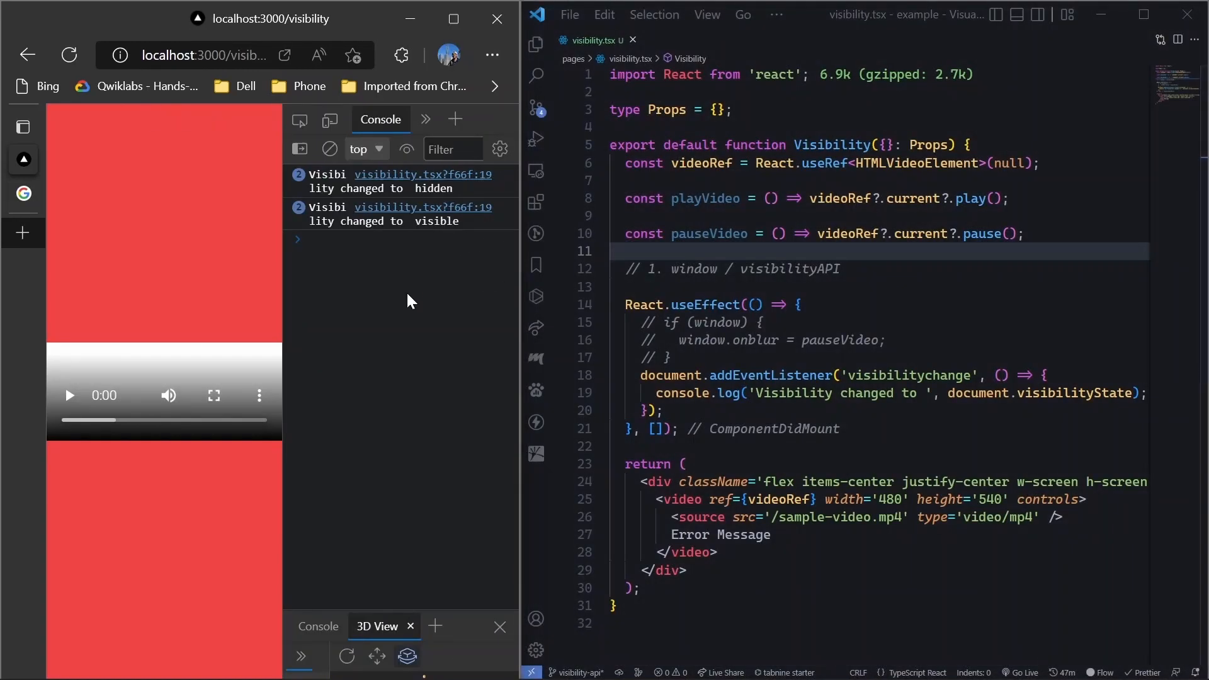
pyautogui.click(666, 250)
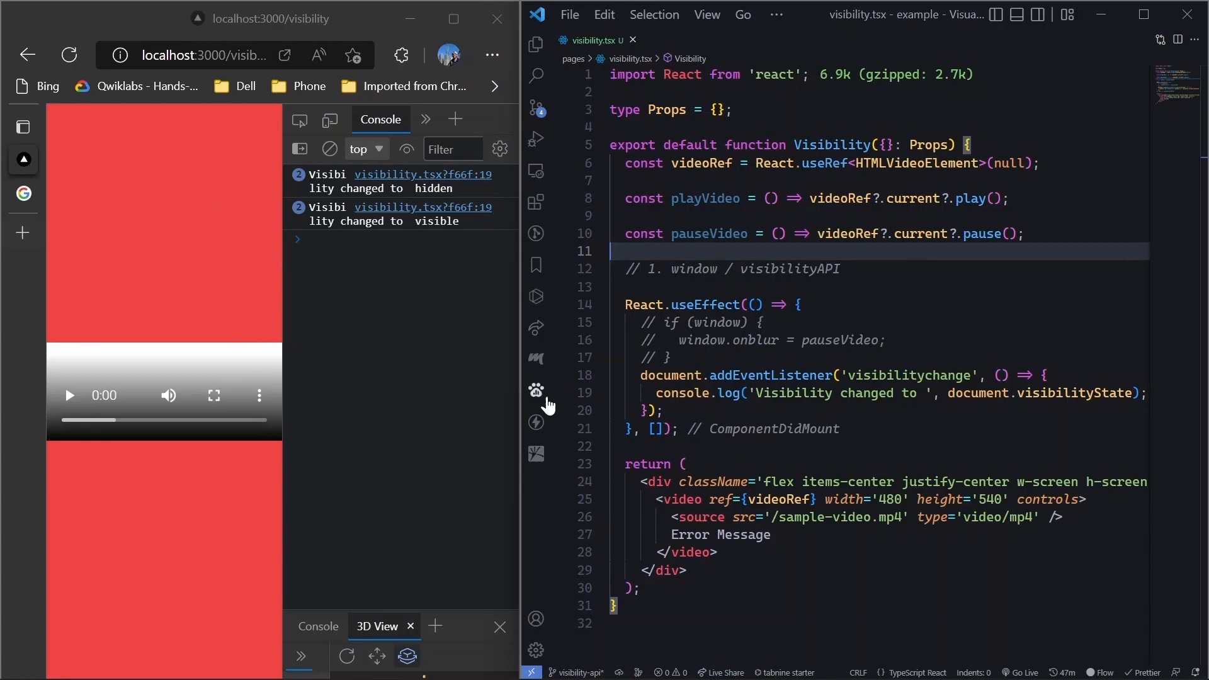
# Extract visibilityCallback and return a cleanup removing the visibilitychange listener, then test by switching tabs
pyautogui.click(683, 410)
pyautogui.press('Return')
pyautogui.write('urn ')
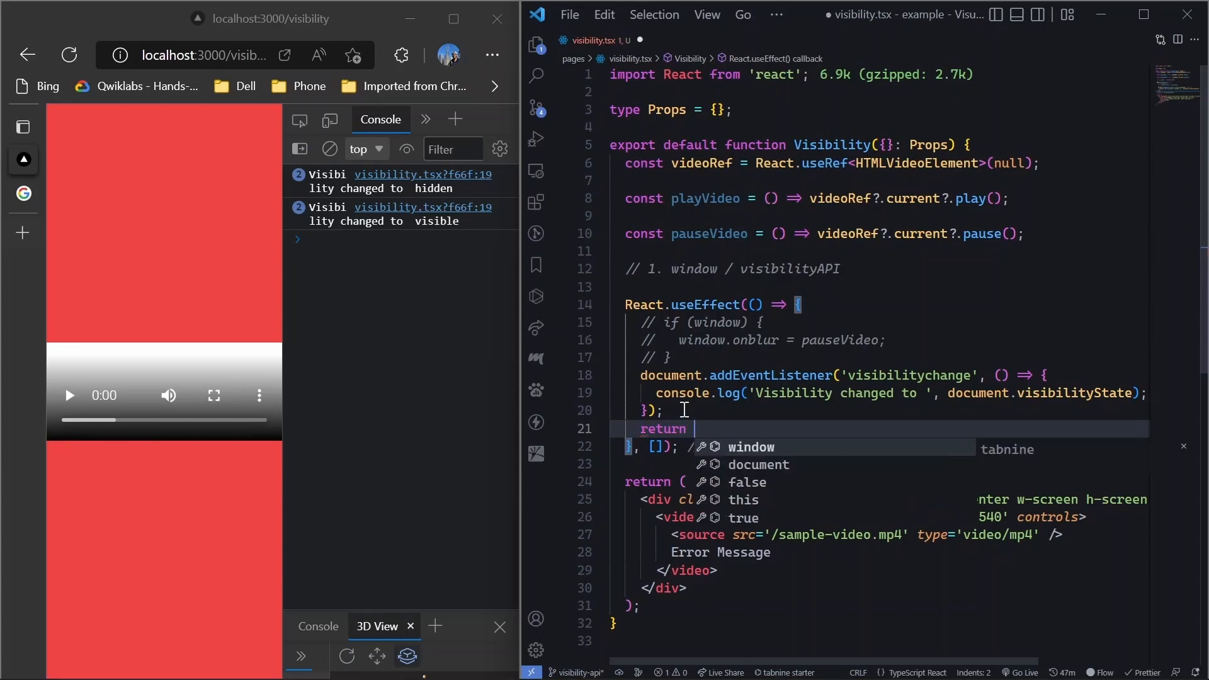
pyautogui.write('() =>')
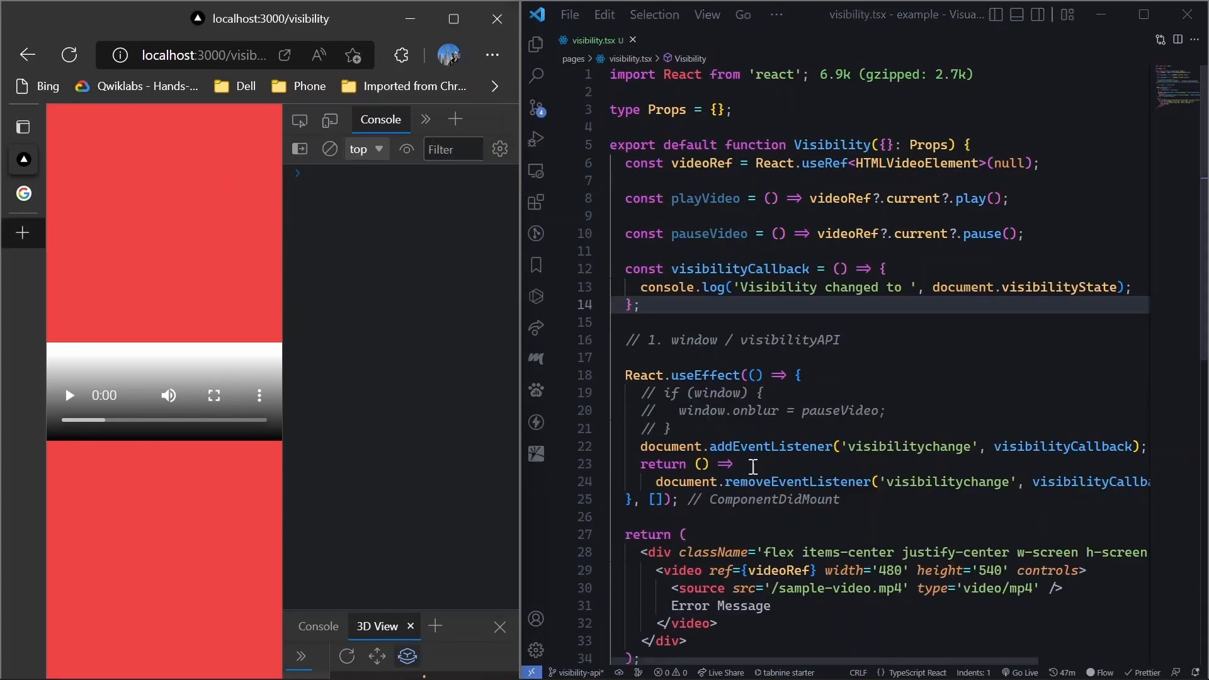
pyautogui.doubleClick(857, 482)
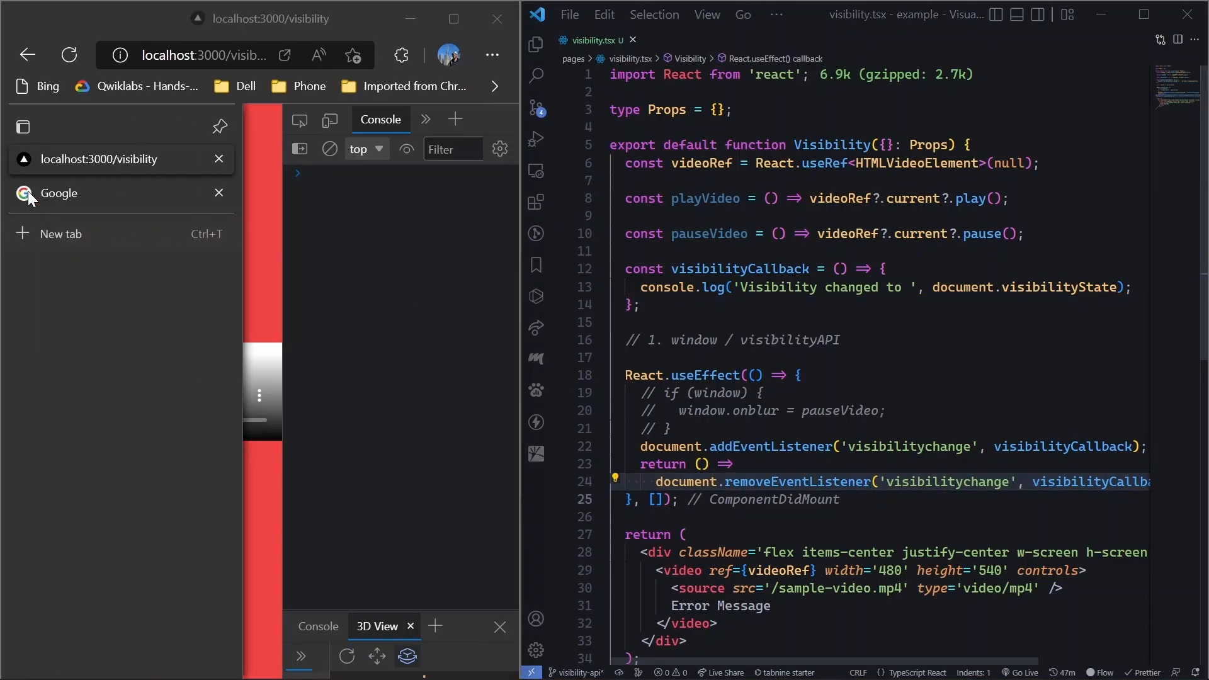
pyautogui.click(24, 193)
pyautogui.click(99, 159)
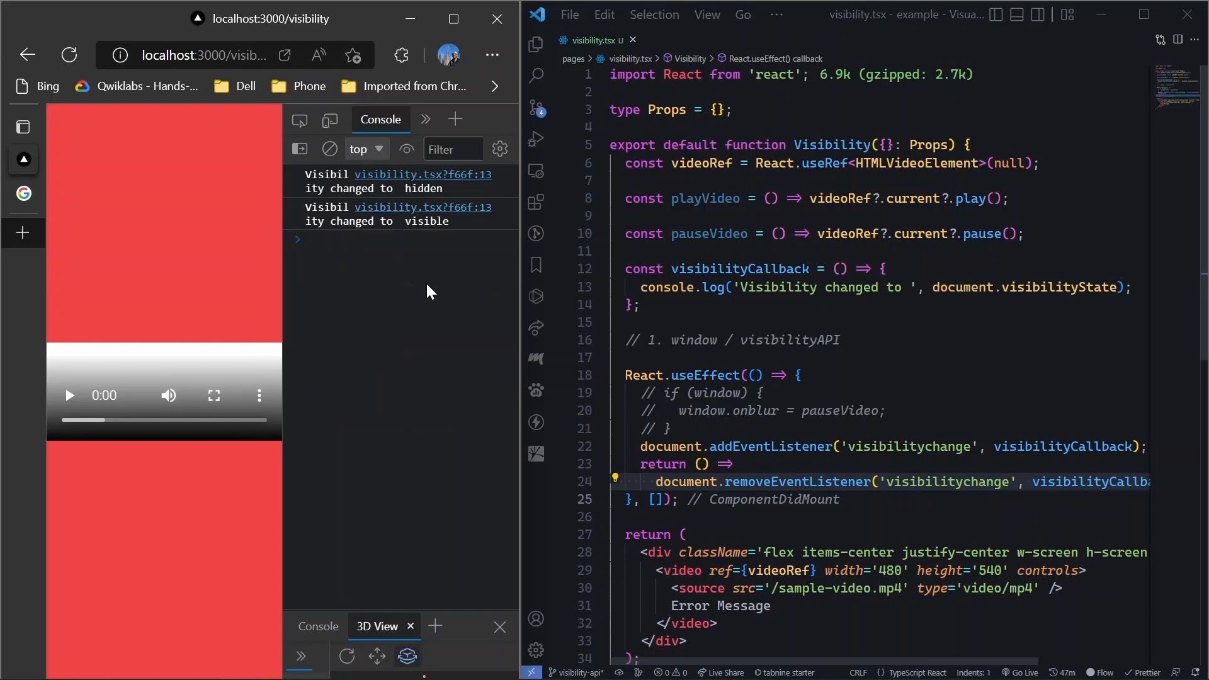
pyautogui.scroll(-1, 813, 364)
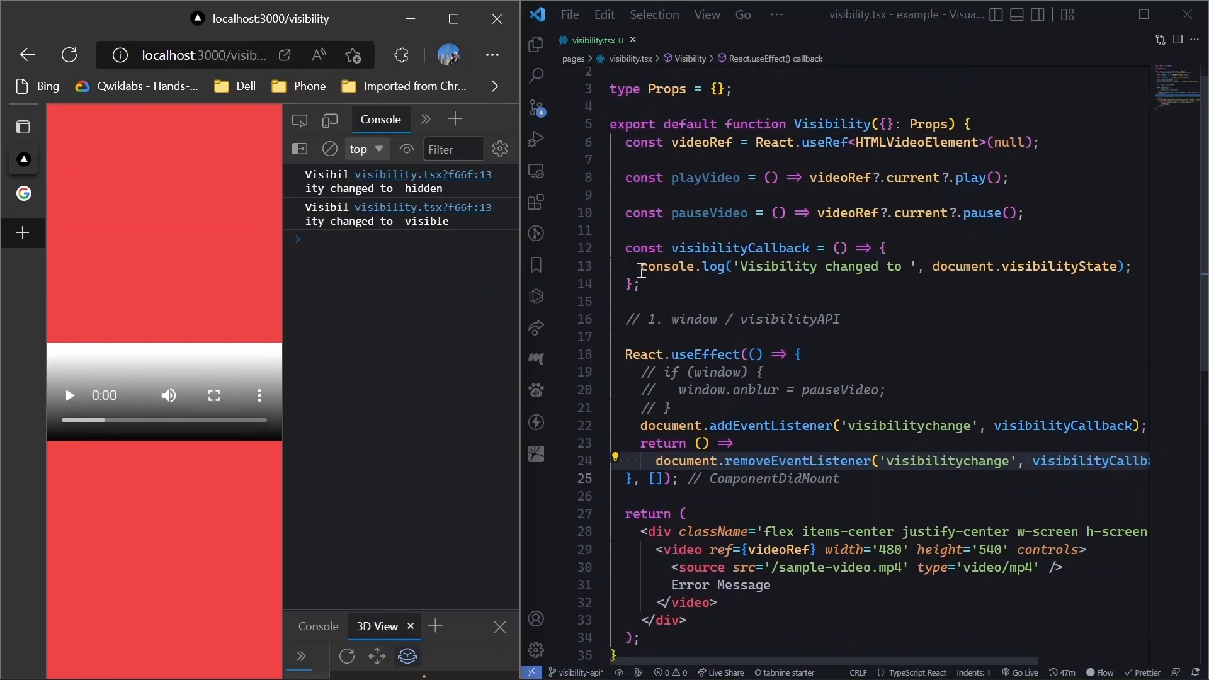
# Replace the console.log with if(document.visibilityState === 'hidden') pauseVideo(); and start an else line
pyautogui.moveTo(641, 266); pyautogui.dragTo(1143, 272)
pyautogui.write('i')
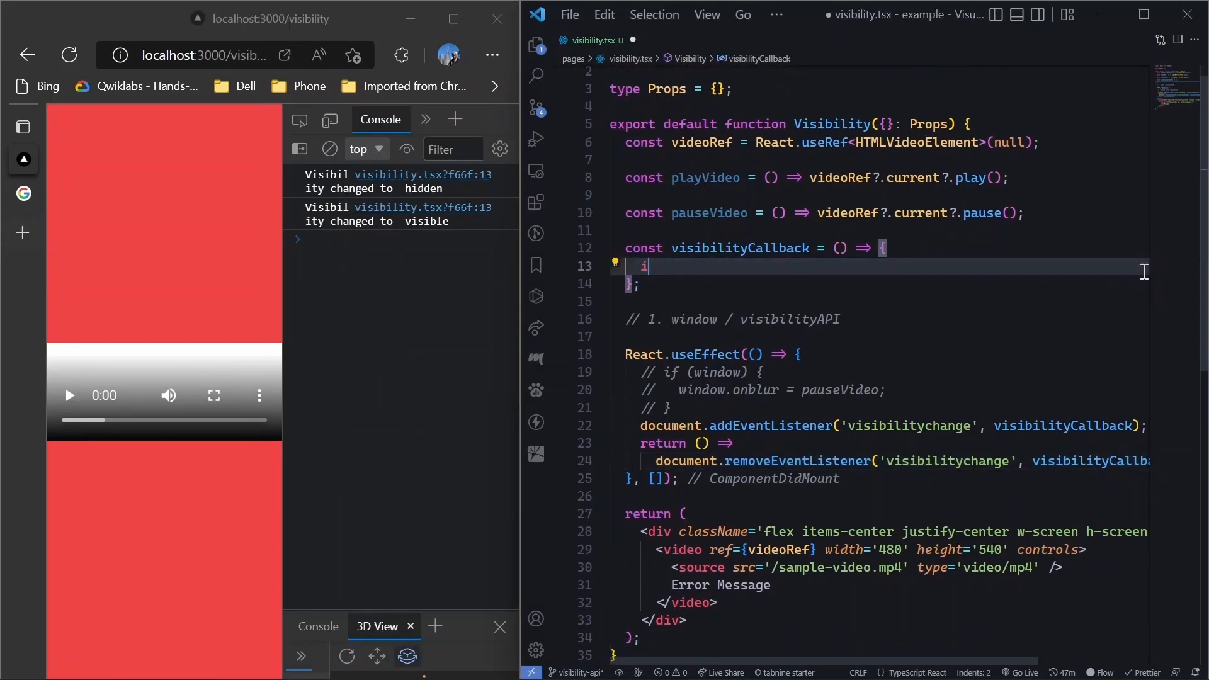
pyautogui.write('f(document.visibilityState')
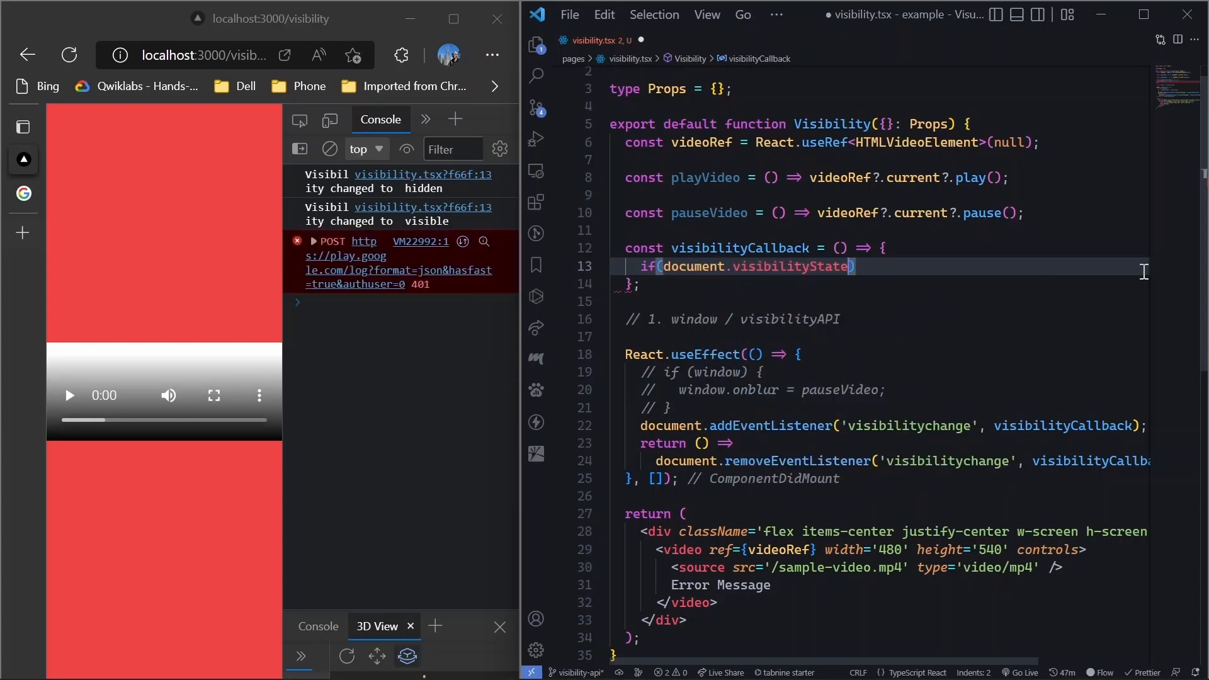
pyautogui.write(" === '")
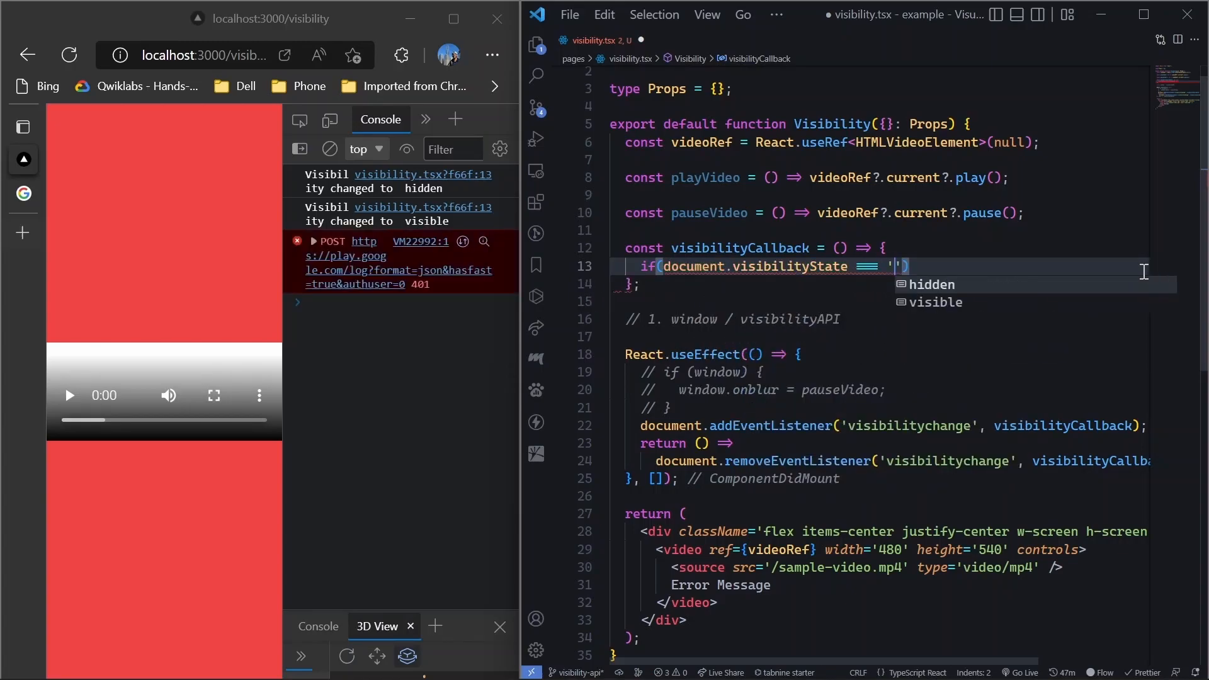
pyautogui.press('Return')
pyautogui.write('pause')
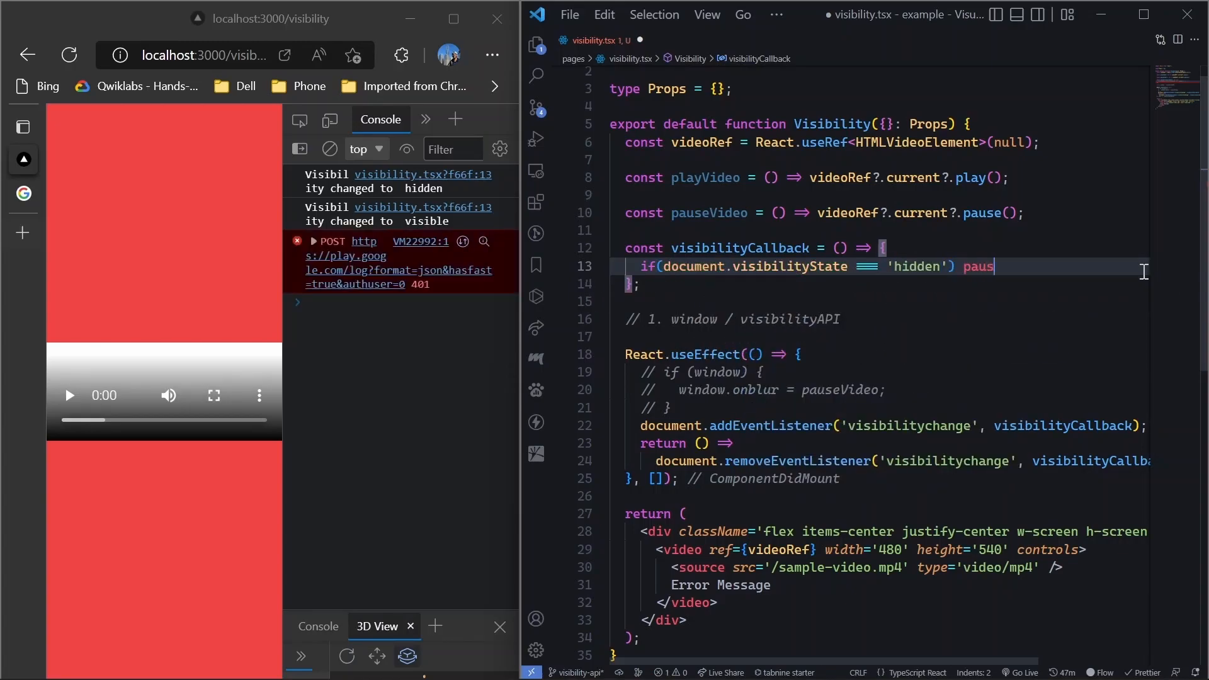
pyautogui.press('Return')
pyautogui.write('();')
pyautogui.press('Return')
pyautogui.write('else pla')
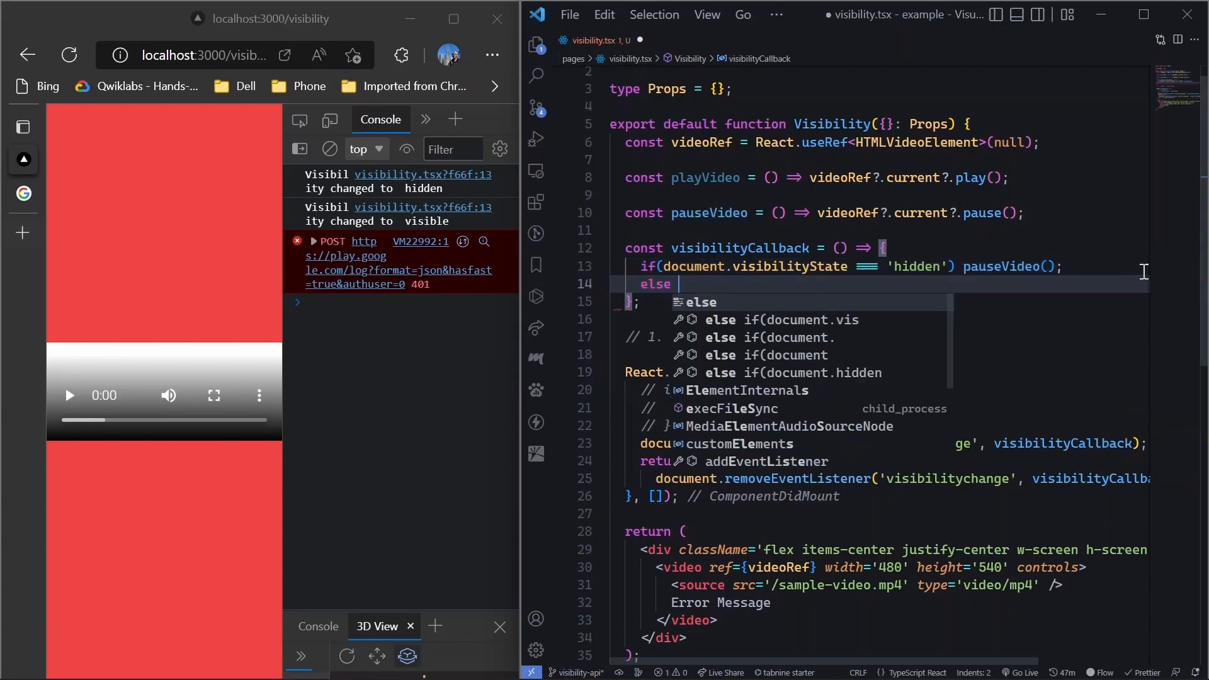
pyautogui.press('Return')
pyautogui.write('();')
# Save the else branch playing the video, clear the console, and switch between localhost and Google tabs to test pause and resume
pyautogui.hotkey('ctrl', 's')
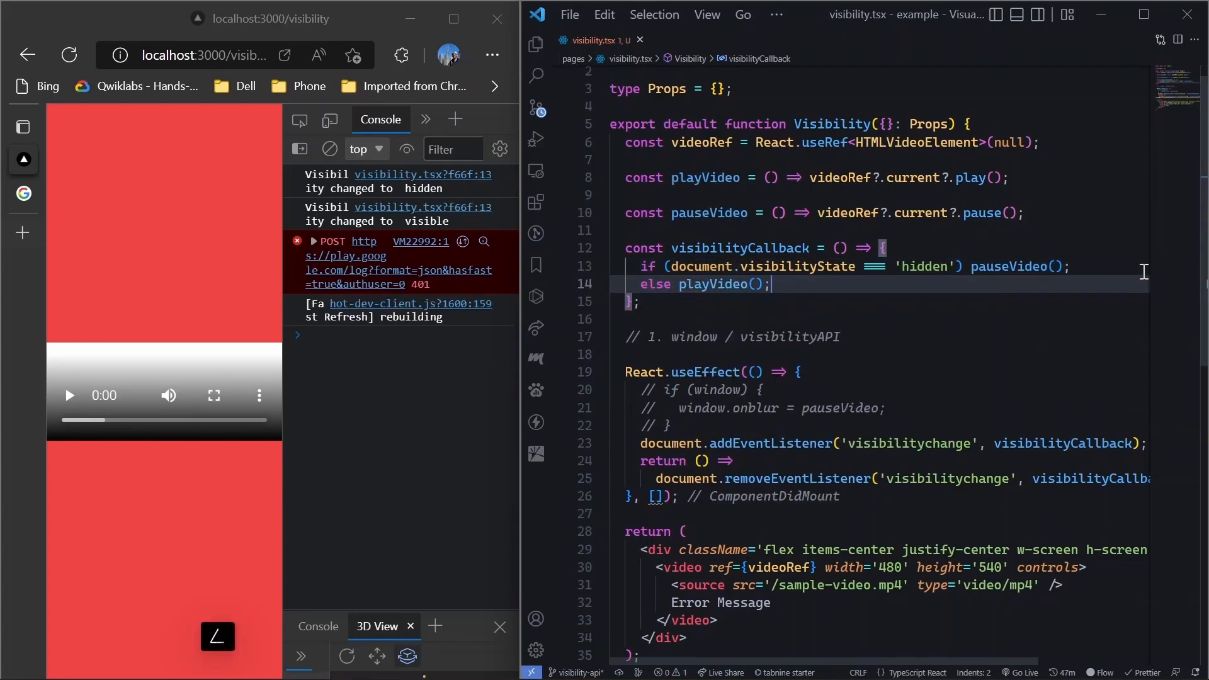
pyautogui.click(330, 149)
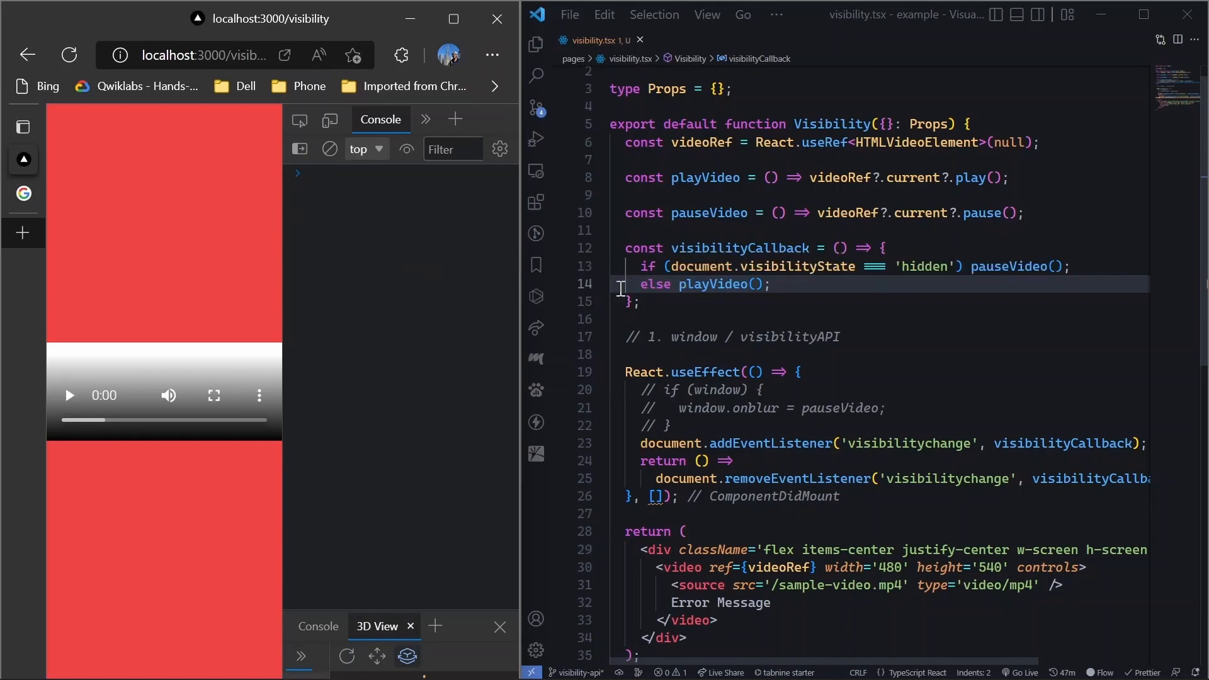
pyautogui.rightClick(23, 194)
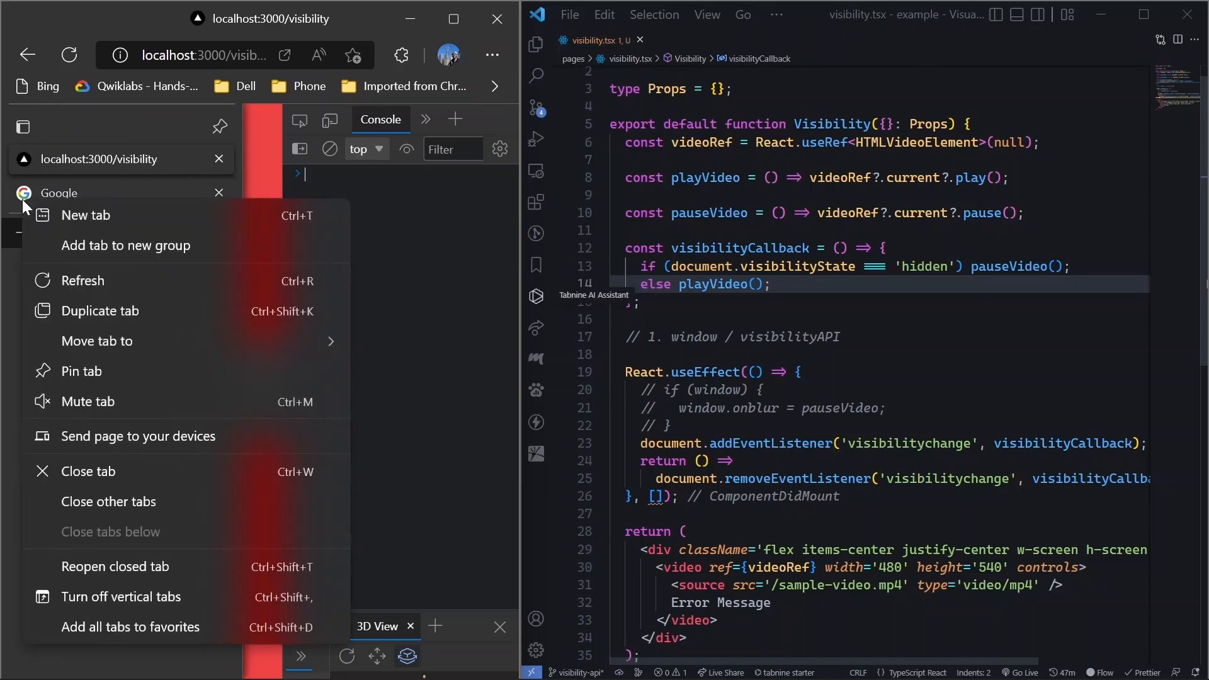
pyautogui.press('Escape')
pyautogui.click(24, 194)
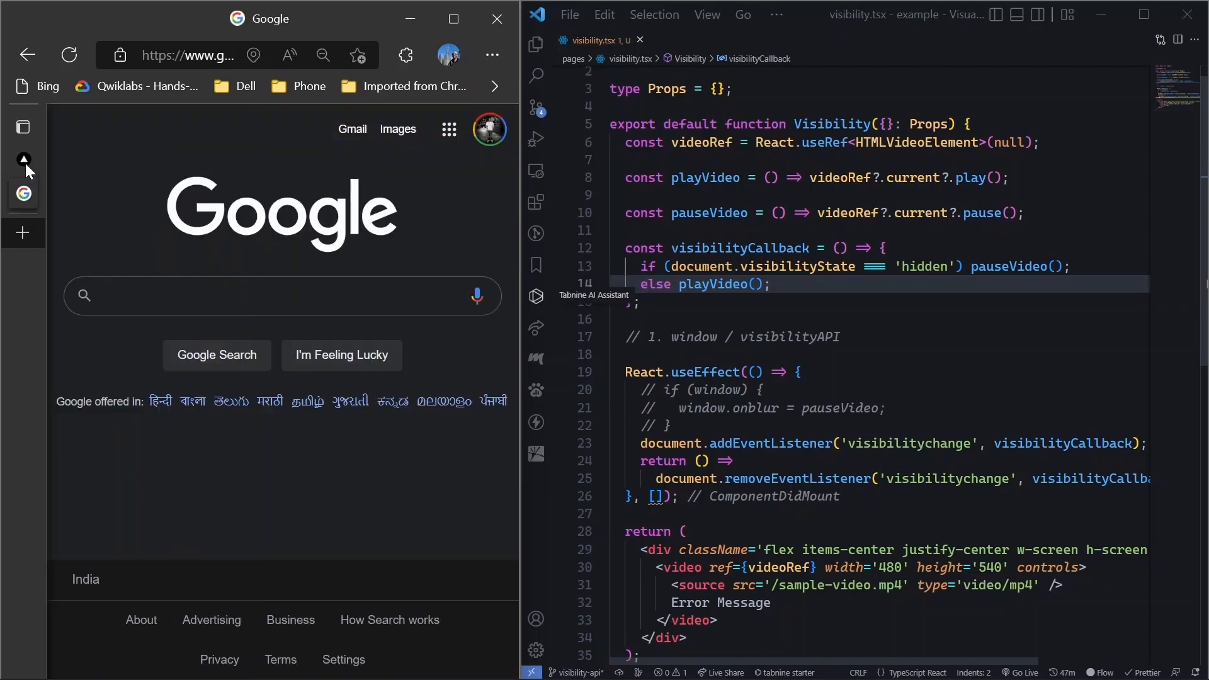
pyautogui.click(91, 159)
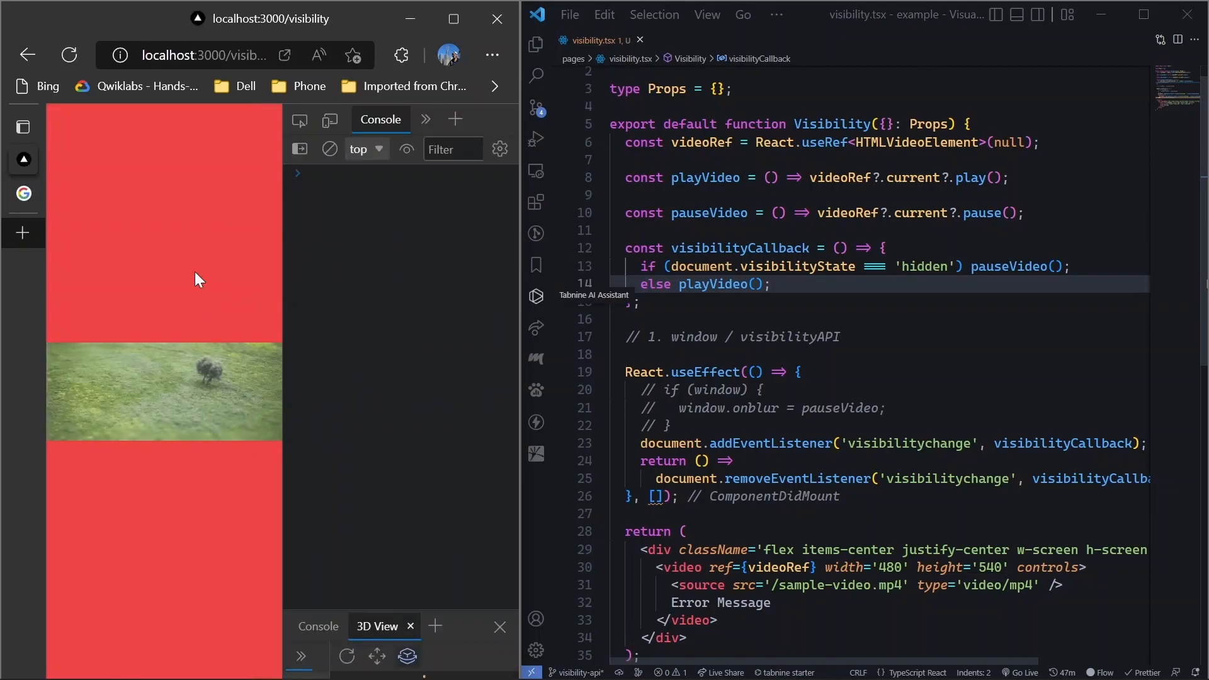
pyautogui.moveTo(24, 194)
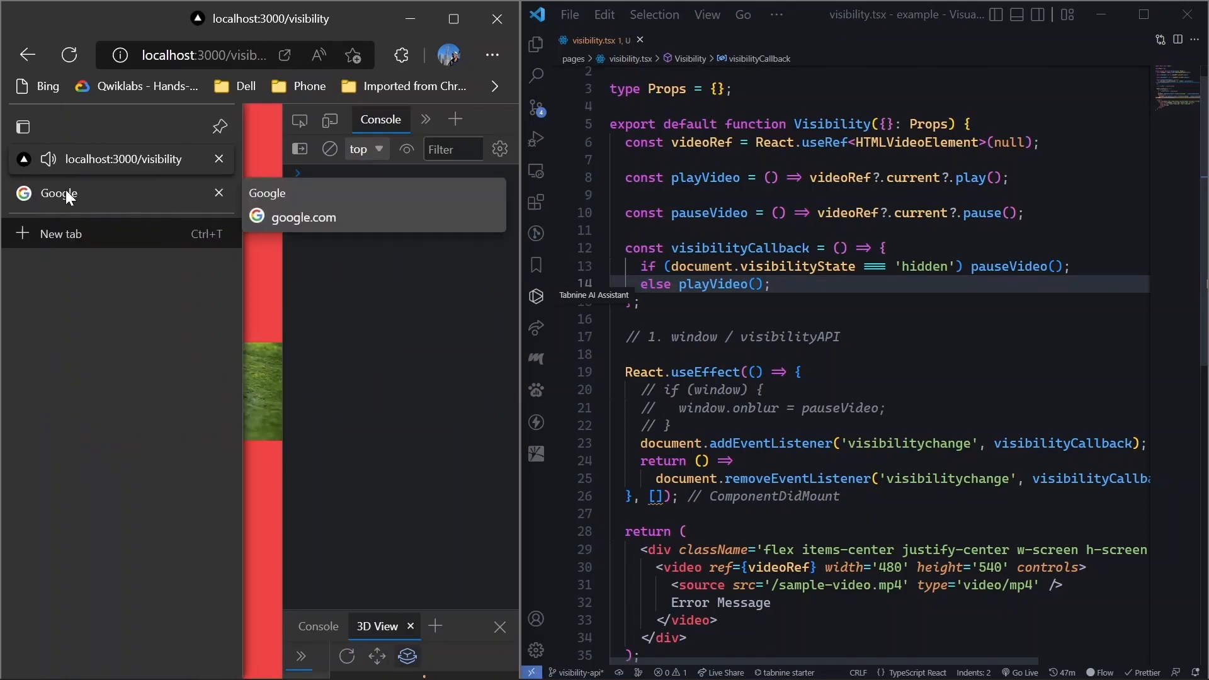
pyautogui.click(65, 194)
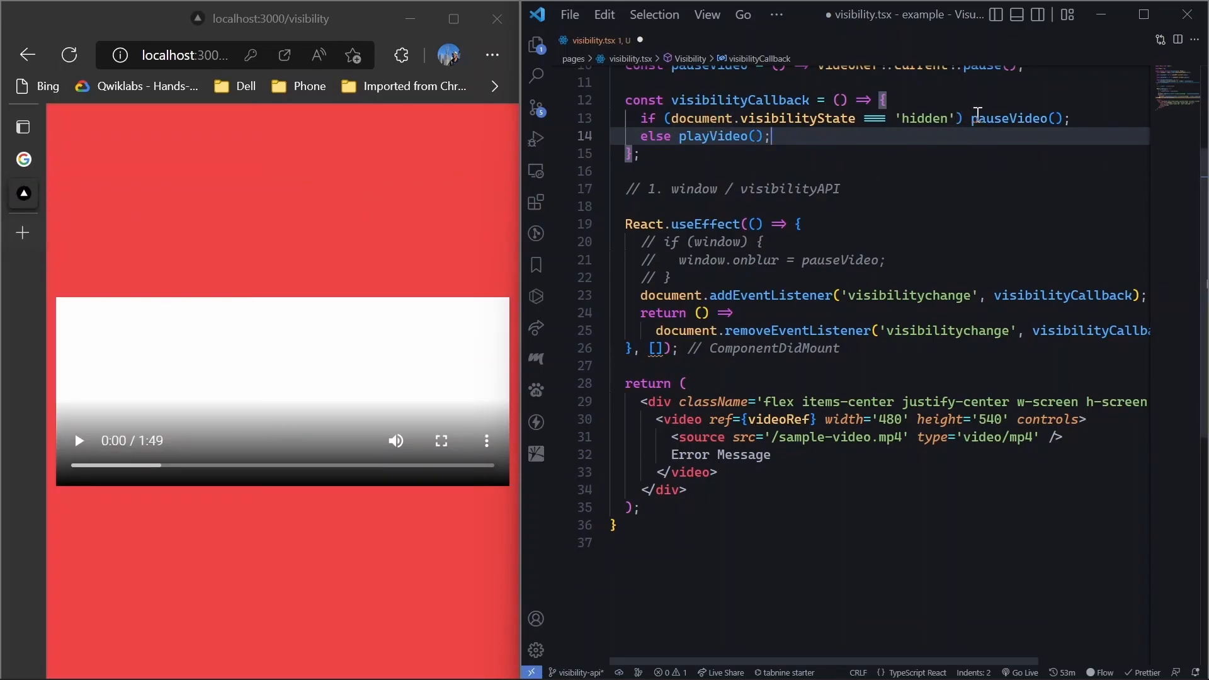
# Wrap the hidden branch in braces around pauseVideo(), save to reformat, and add an empty line after it
pyautogui.moveTo(971, 117); pyautogui.dragTo(772, 136)
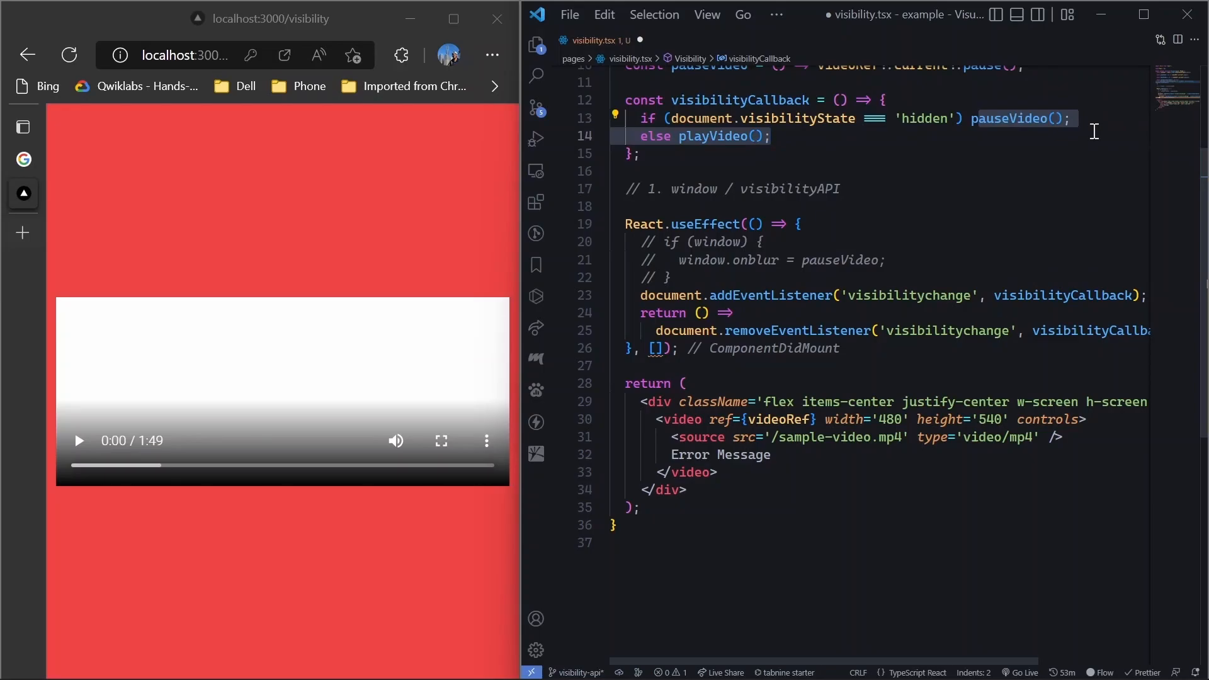
pyautogui.moveTo(969, 118); pyautogui.dragTo(1070, 118)
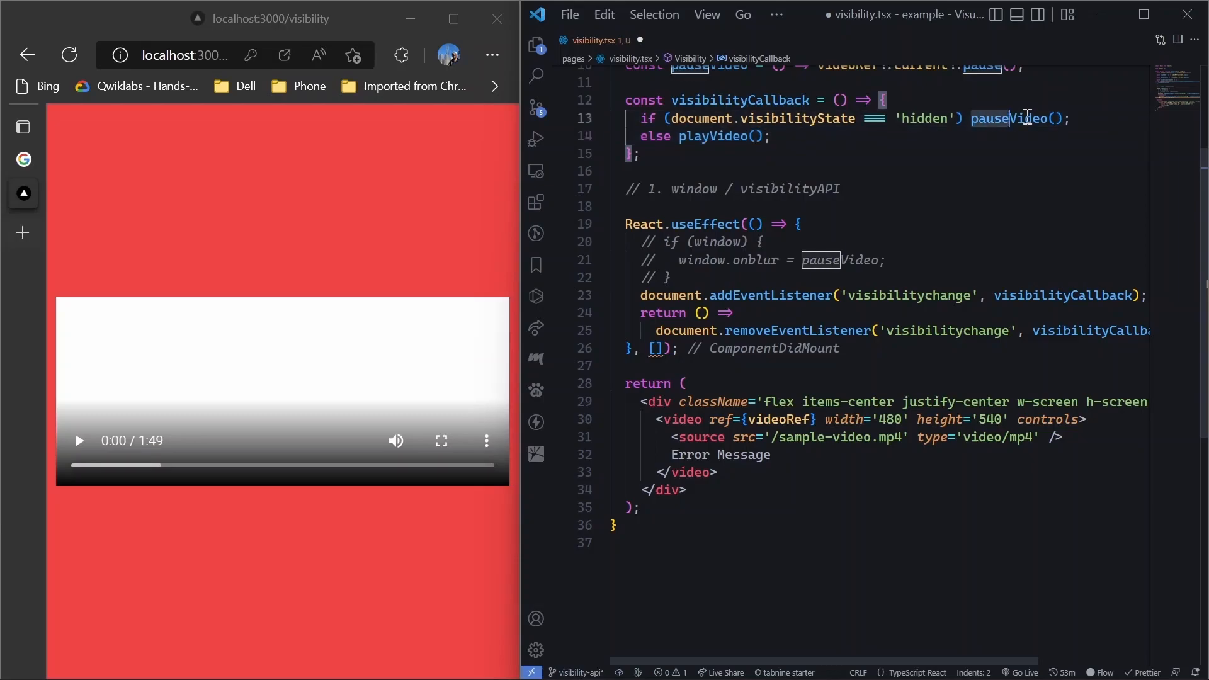
pyautogui.write('{')
pyautogui.hotkey('ctrl', 's')
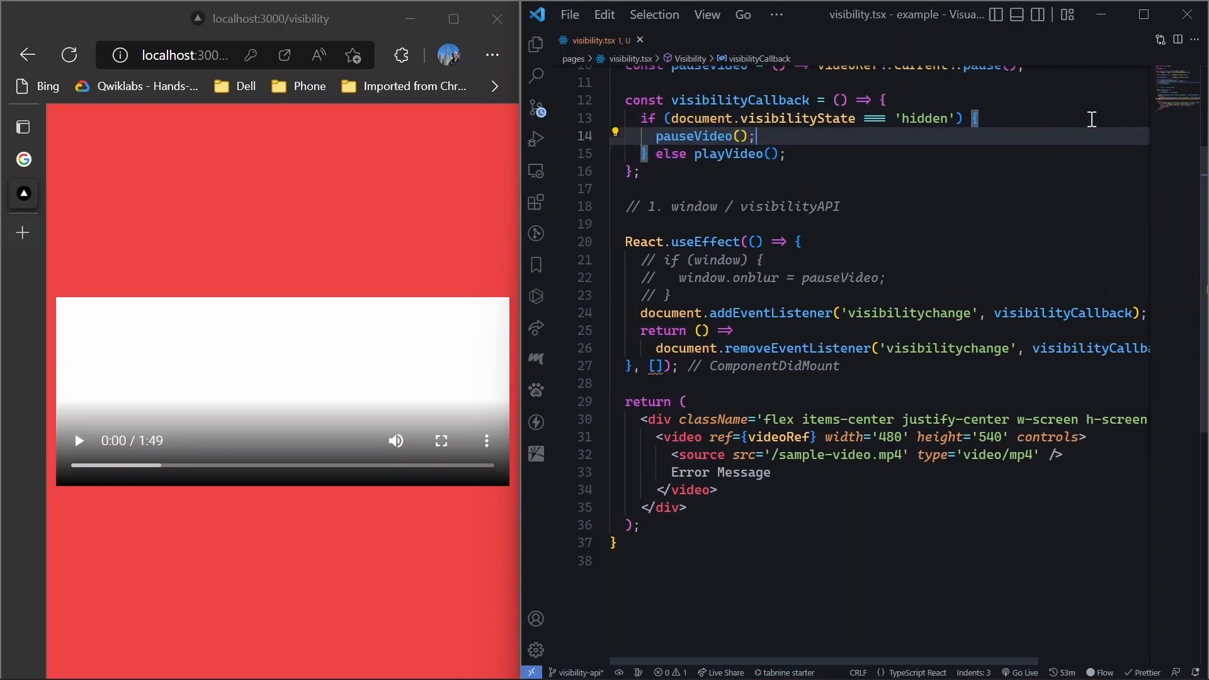
pyautogui.press('Return')
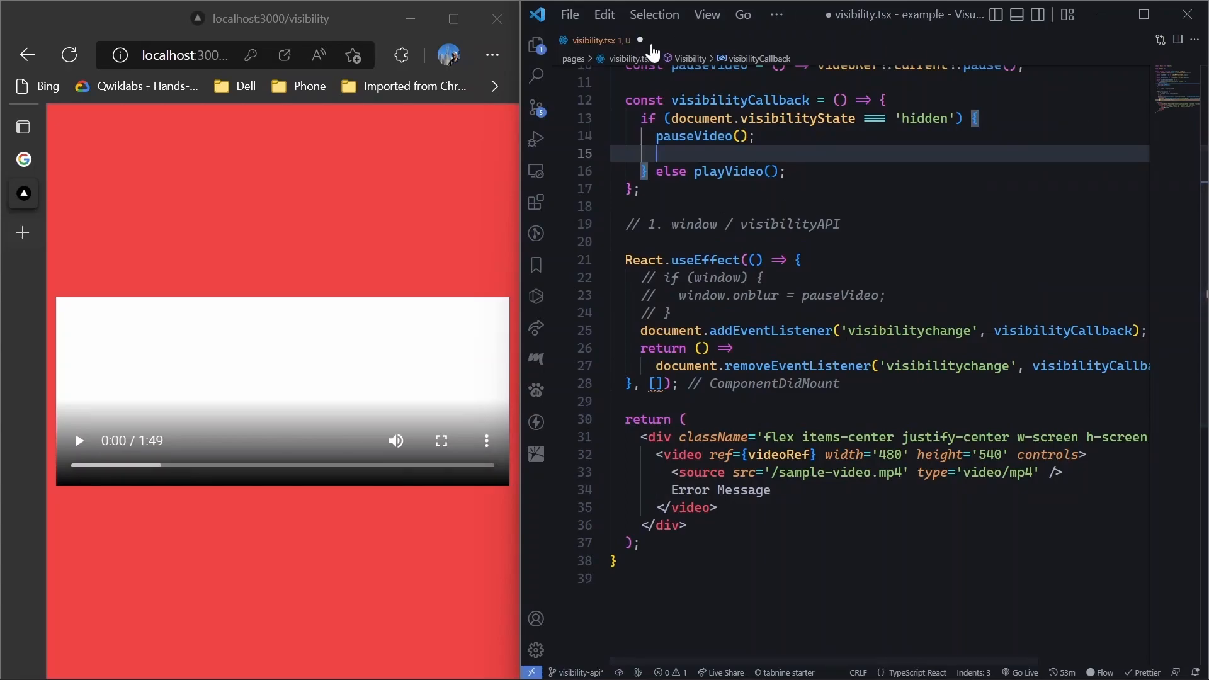
# Peek at the hello.ts API handler from the Explorer and return to visibility.tsx
pyautogui.click(540, 47)
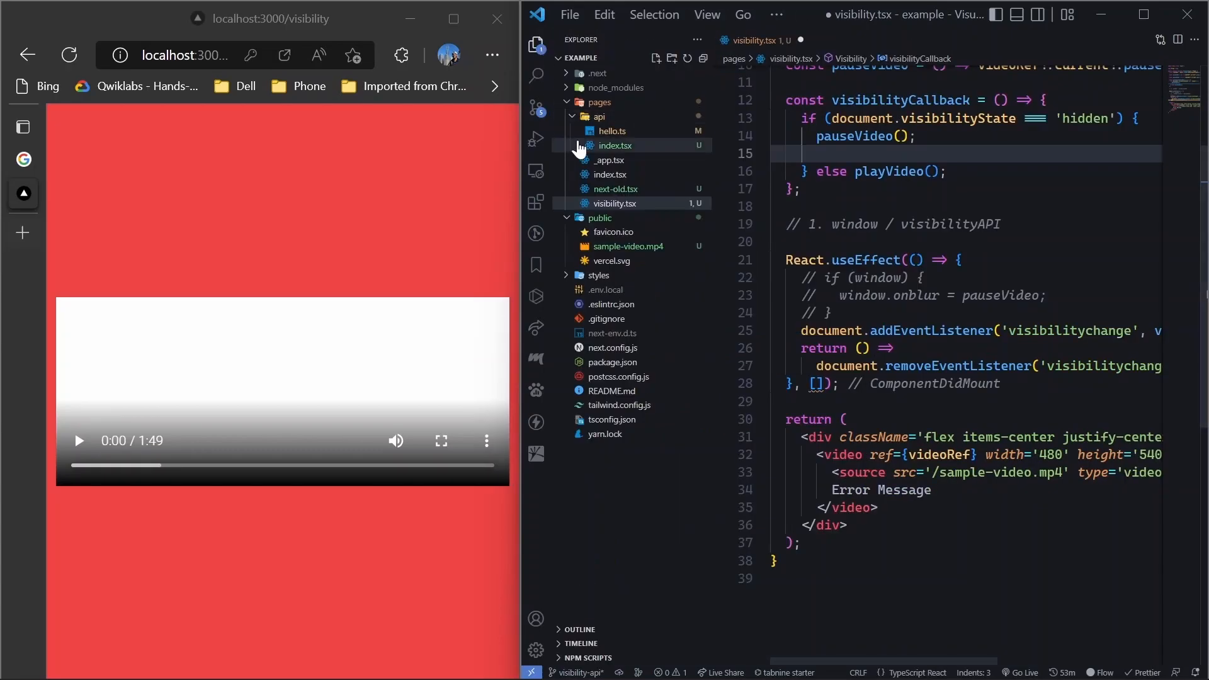
pyautogui.click(612, 130)
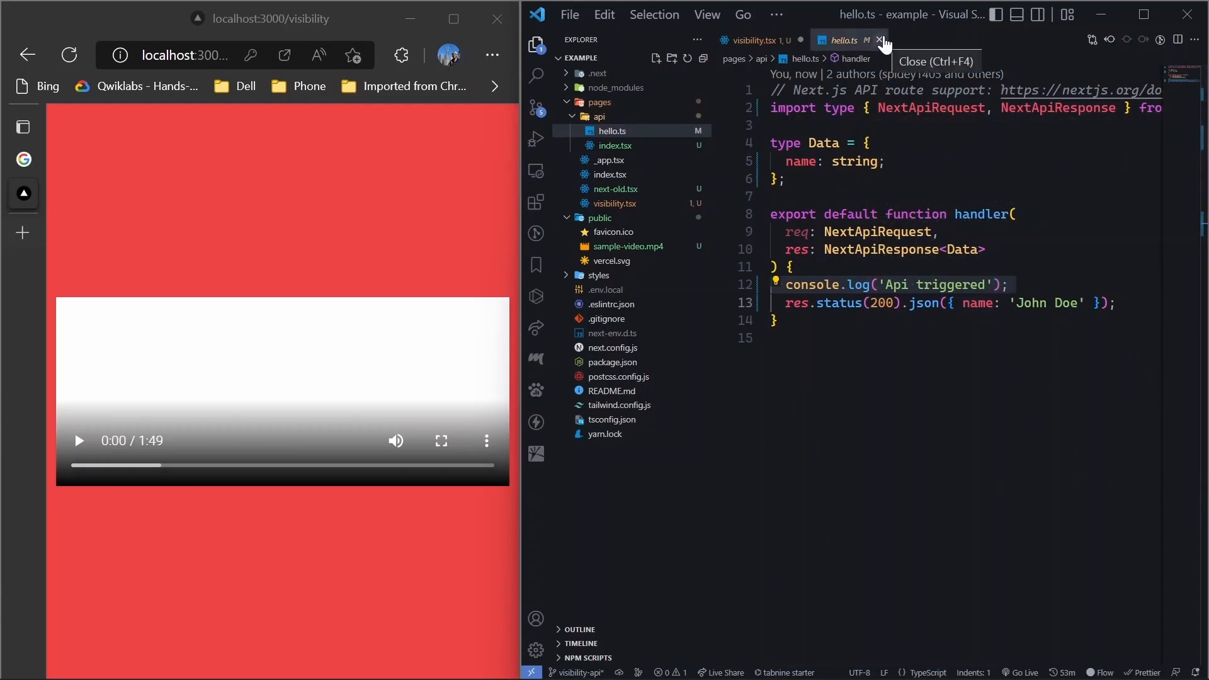
pyautogui.click(881, 40)
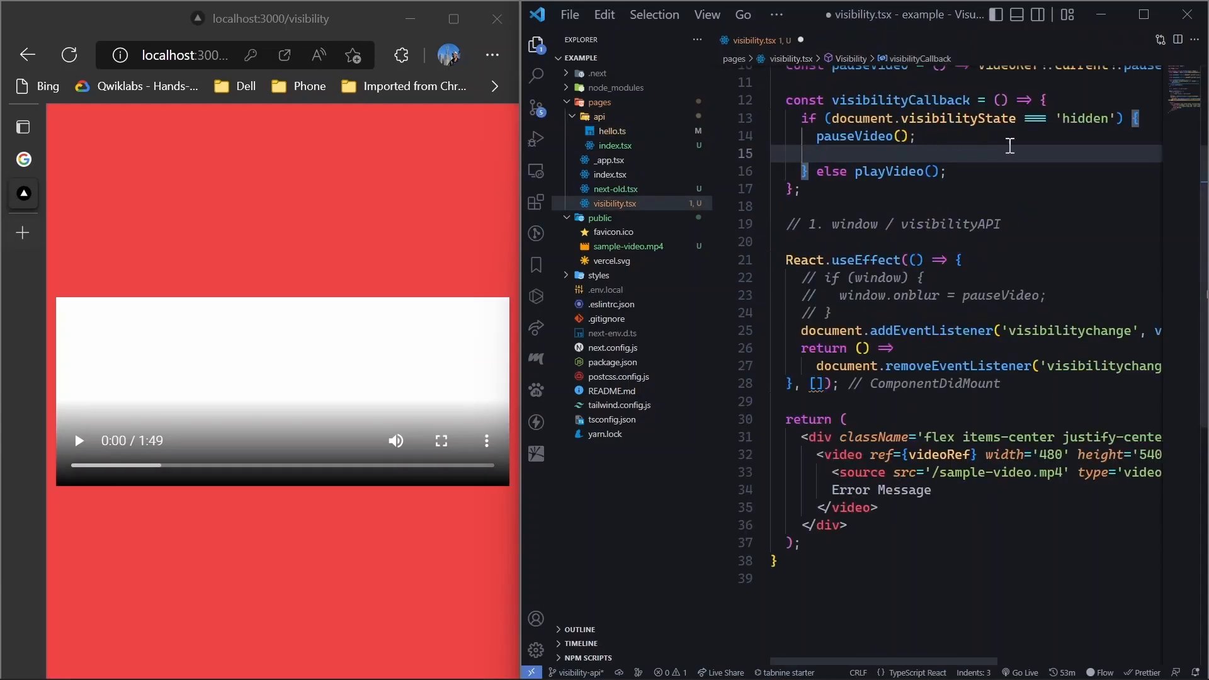
pyautogui.scroll(2, 1011, 147)
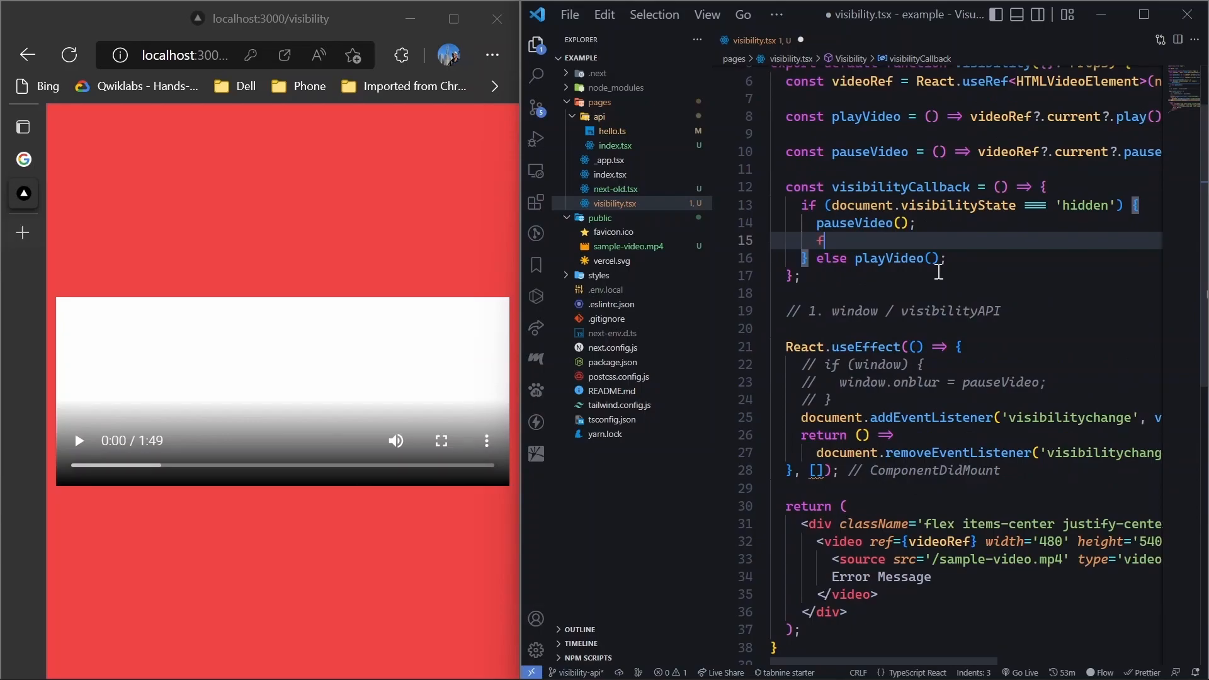
pyautogui.write('fetch(')
pyautogui.write('"/api/h')
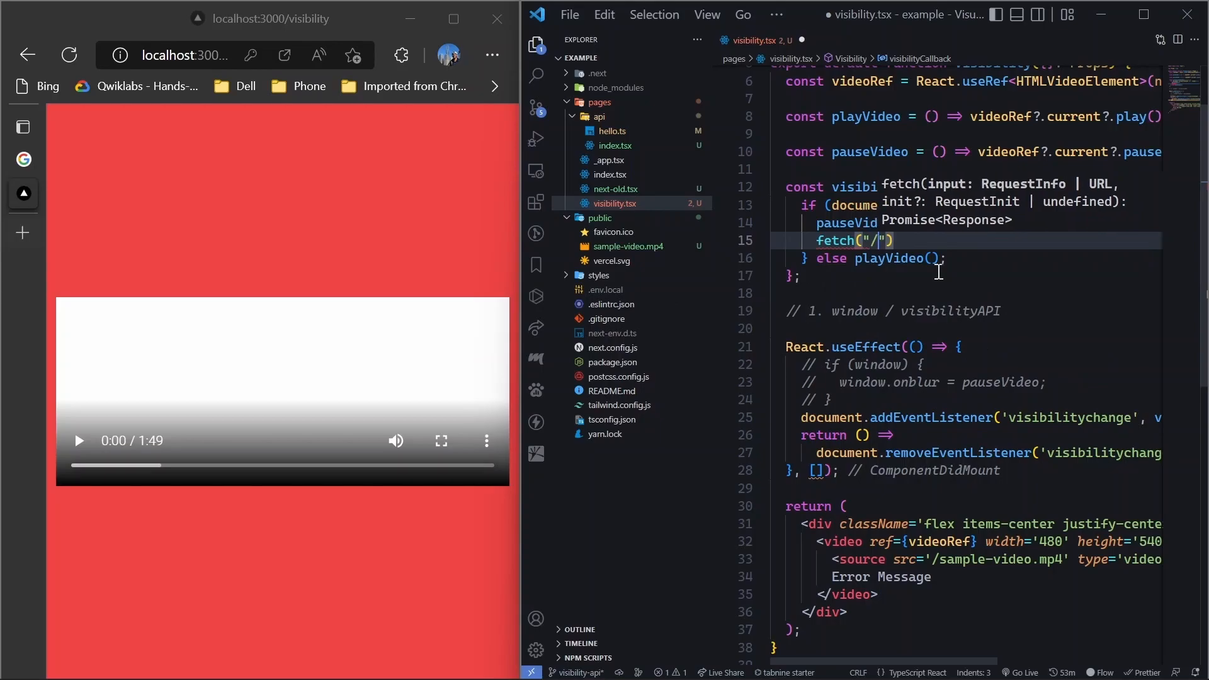
pyautogui.write('ello").then(() => {')
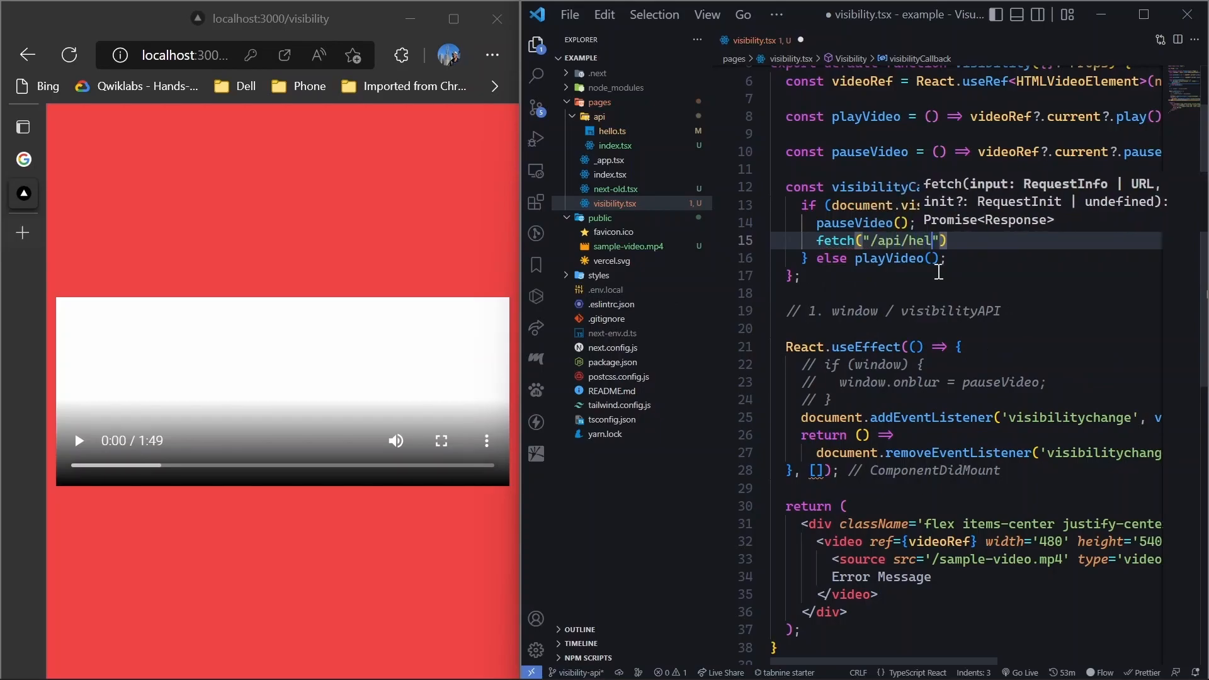
# Add fetch('/api/hello', { keepalive: true, method: 'GET' }) after pauseVideo(), save, and check the compile output
pyautogui.press('Return')
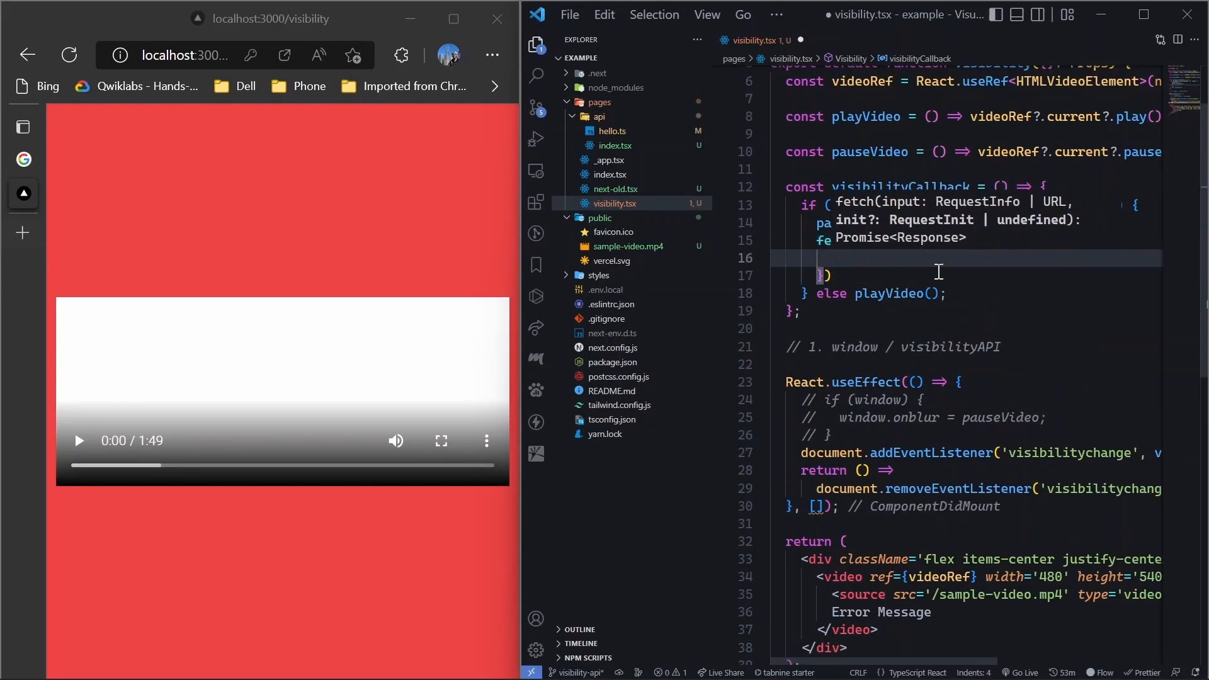
pyautogui.write('keepalive:true,')
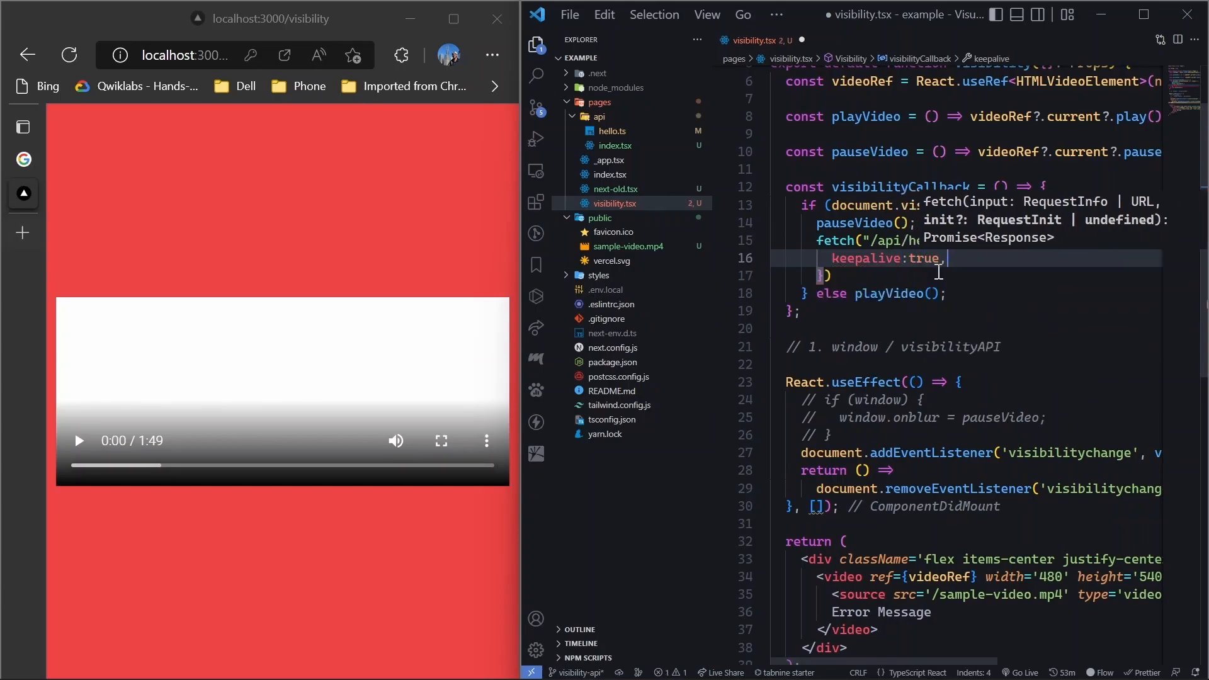
pyautogui.press('Return')
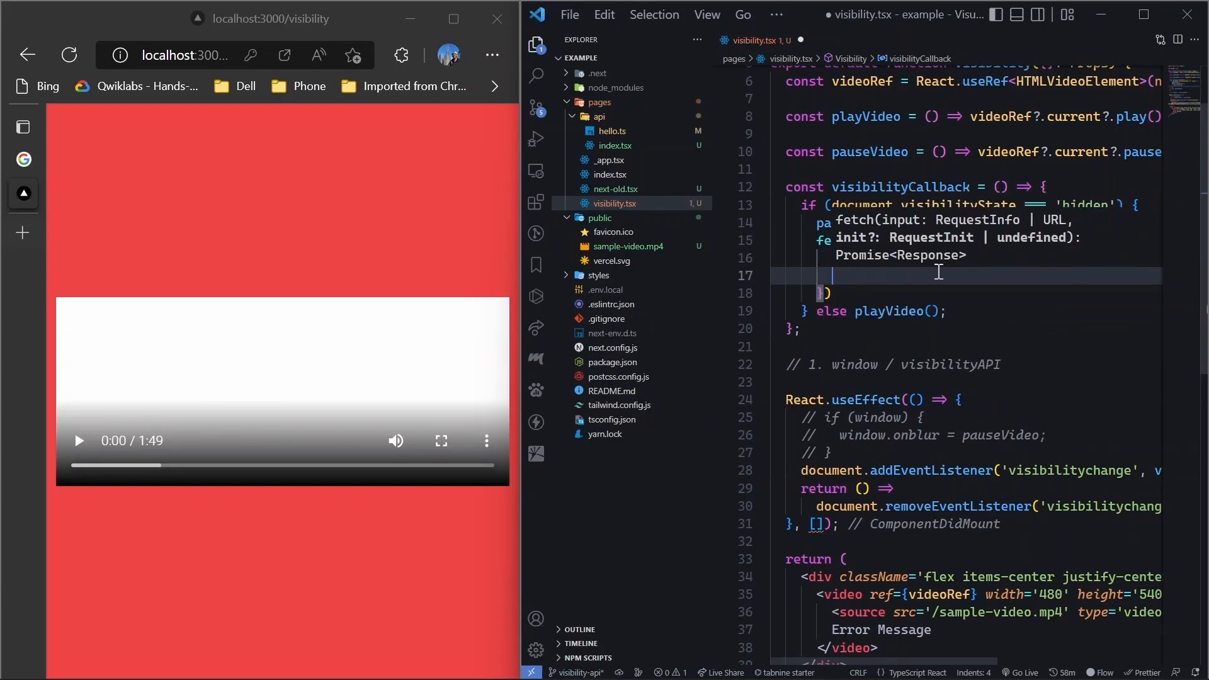
pyautogui.press('Escape')
pyautogui.write('m')
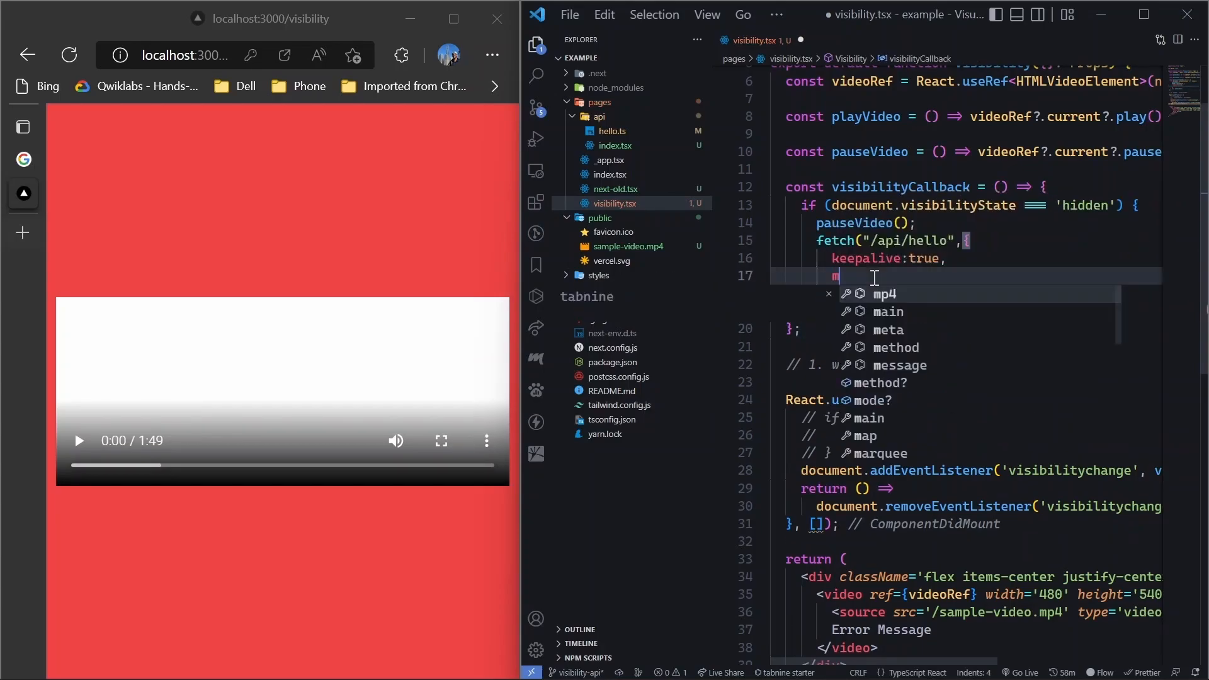
pyautogui.write("ethod: 'GET")
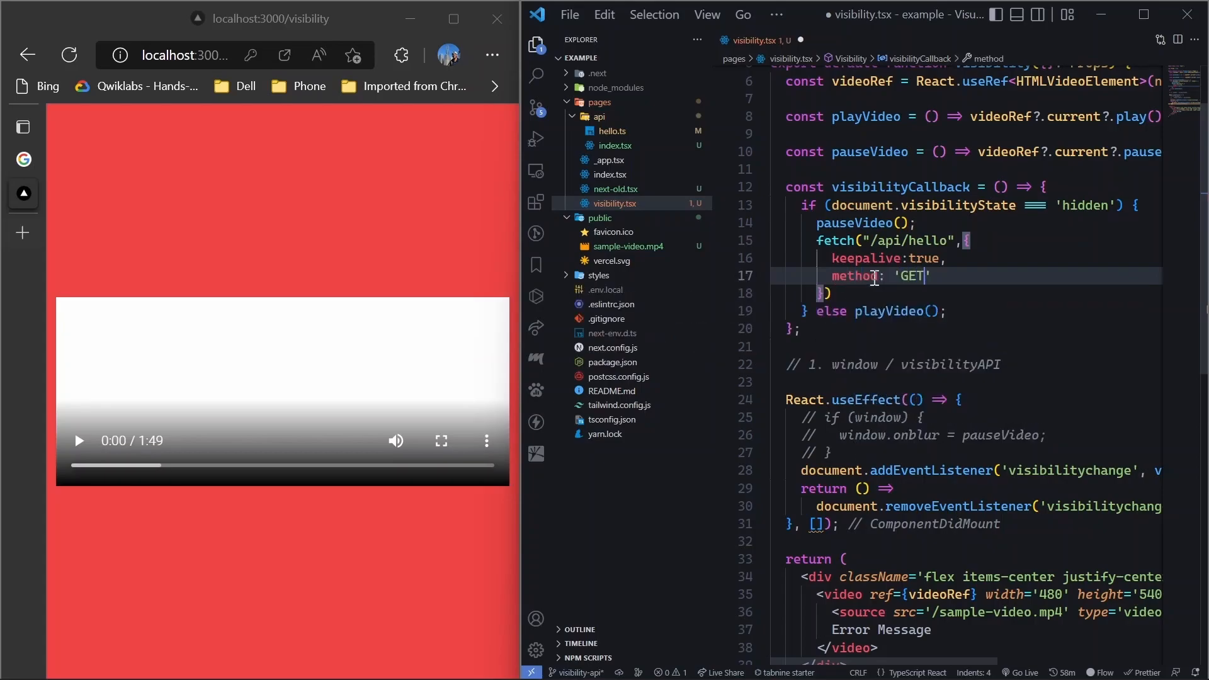
pyautogui.write("',")
pyautogui.hotkey('ctrl', 's')
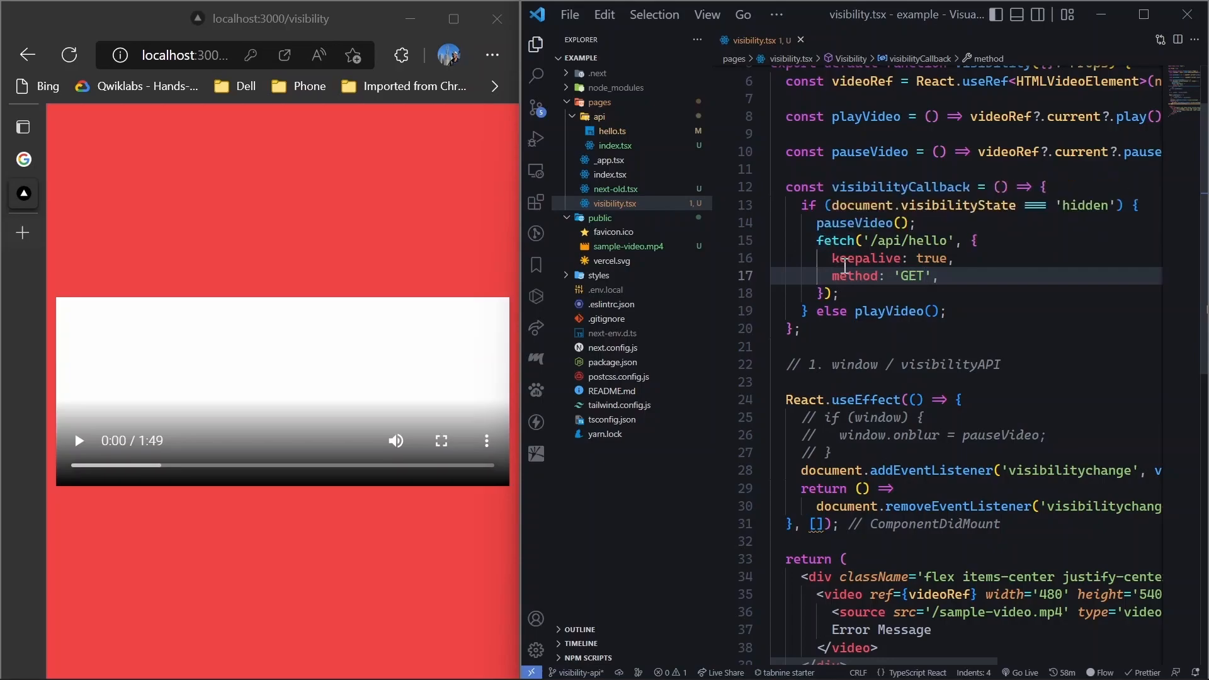
pyautogui.hotkey('ctrl', '`')
pyautogui.hotkey('ctrl', '`')
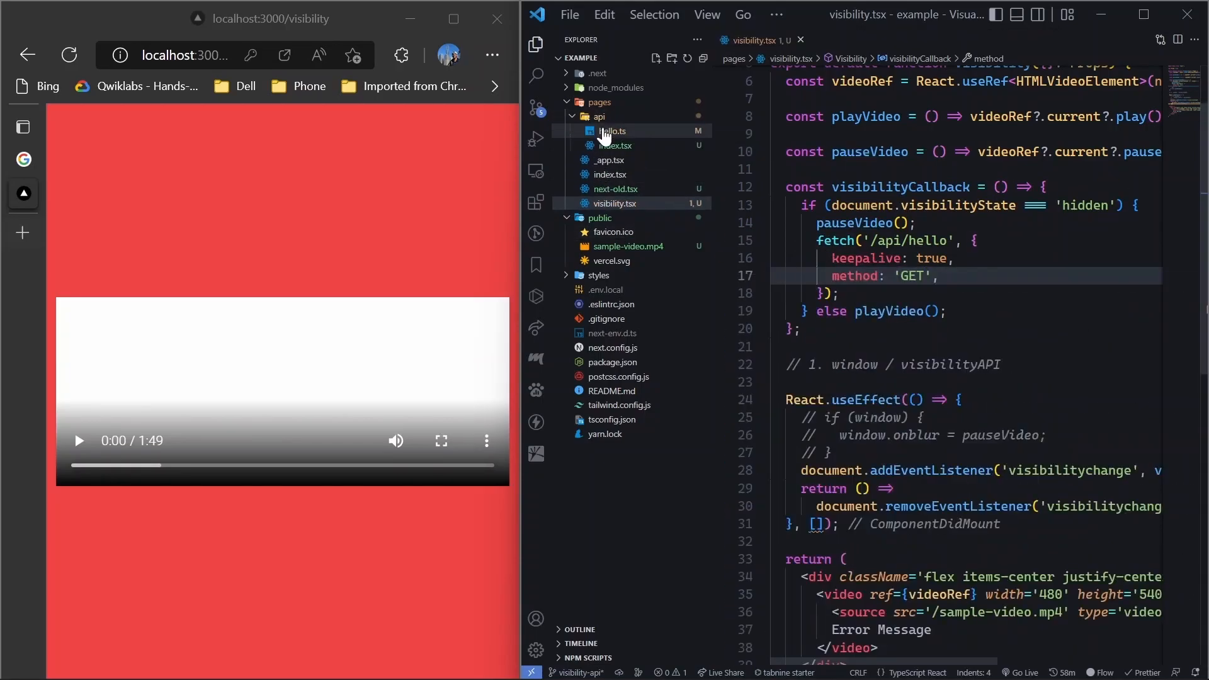
# Change the hello.ts handler's log message from 'Api triggered' to 'Browser closed or switched' and save
pyautogui.click(611, 130)
pyautogui.doubleClick(895, 284)
pyautogui.write('Browser')
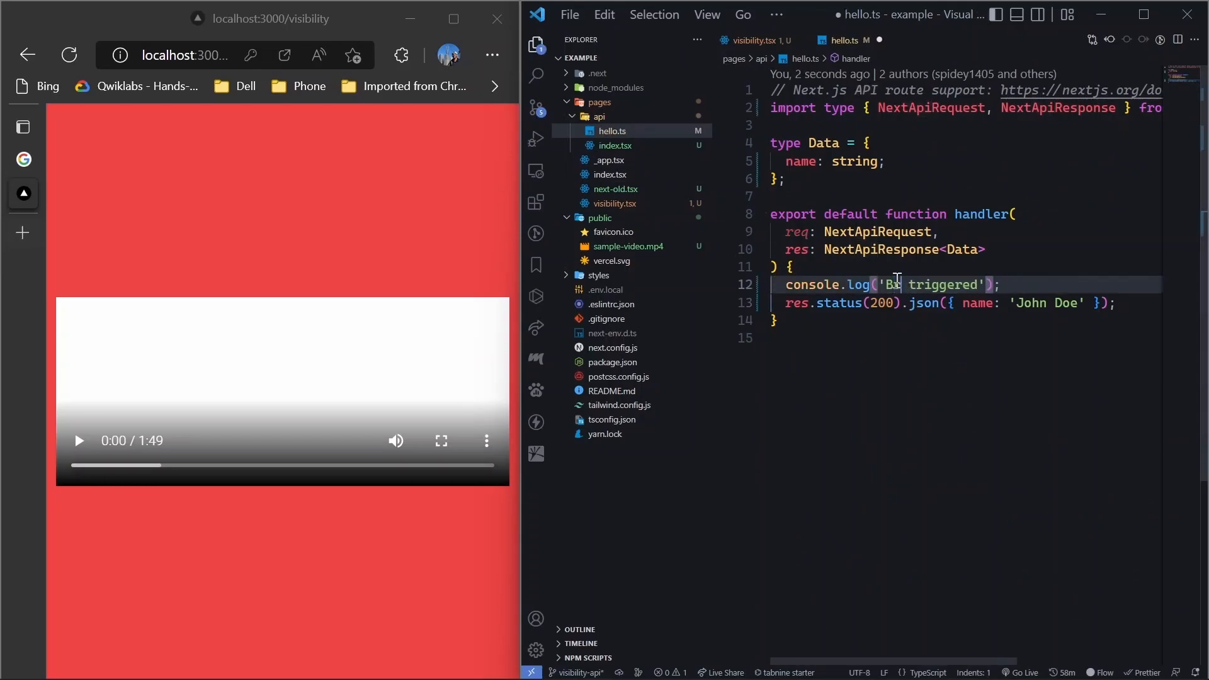
pyautogui.doubleClick(981, 284)
pyautogui.write('closed or switche')
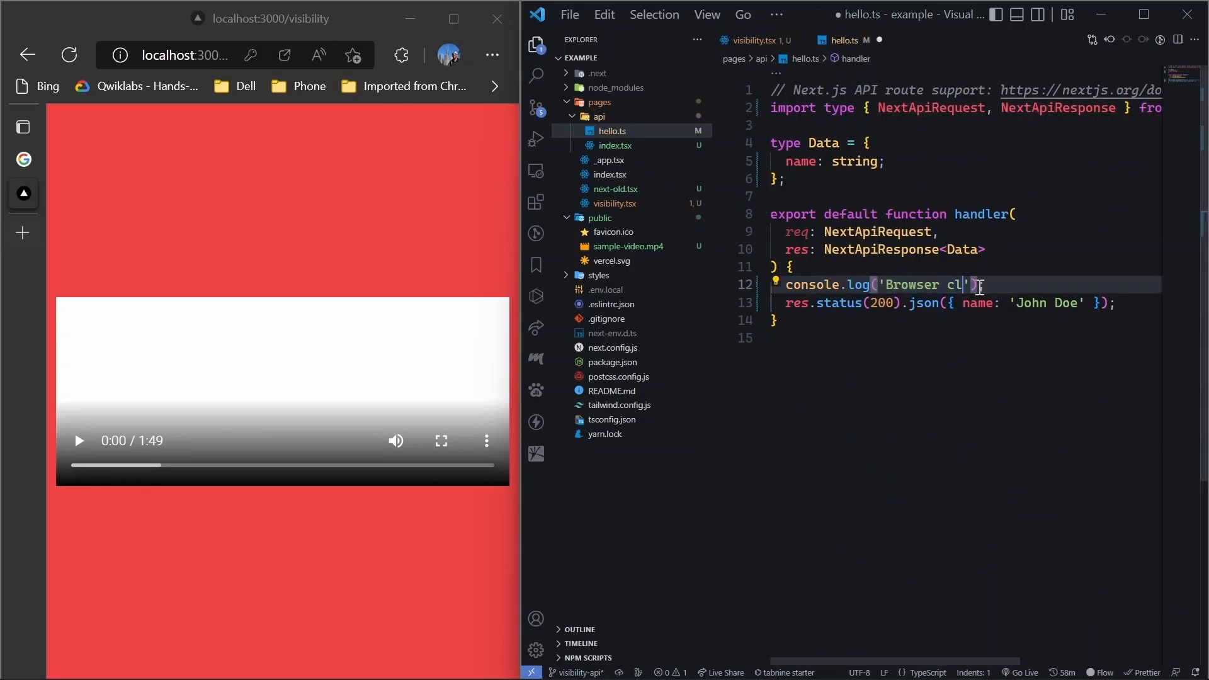
pyautogui.write('d')
pyautogui.hotkey('ctrl', 's')
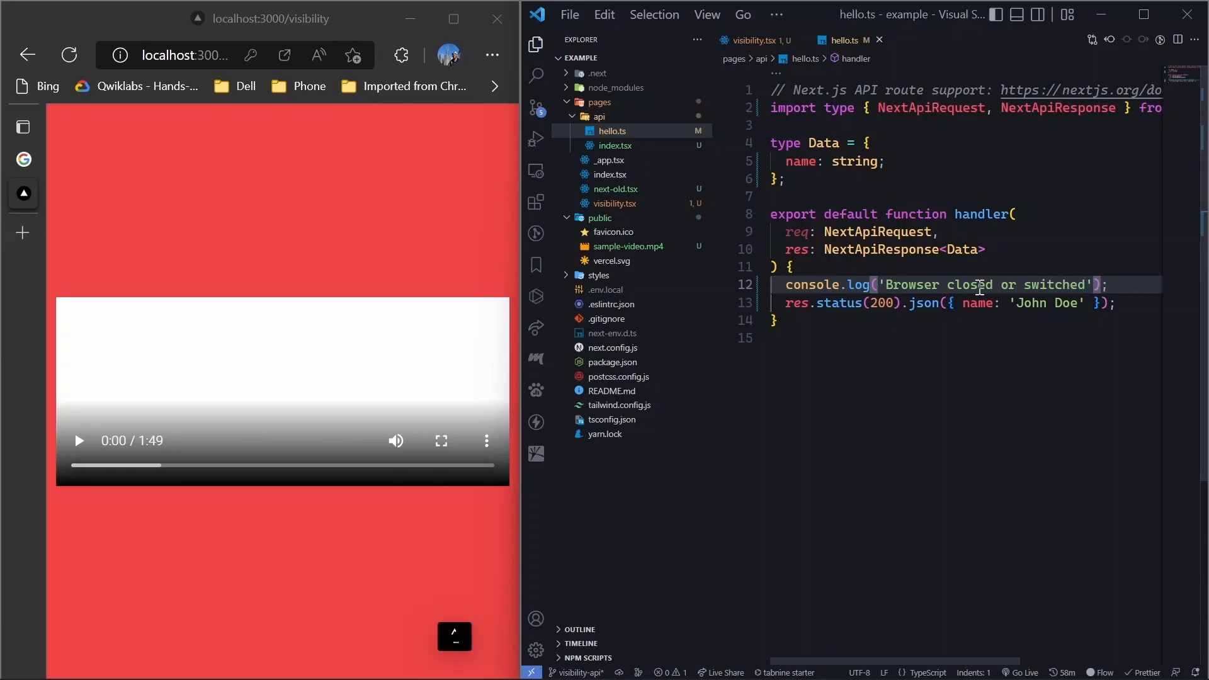
pyautogui.hotkey('ctrl', 'j')
pyautogui.hotkey('ctrl', 'j')
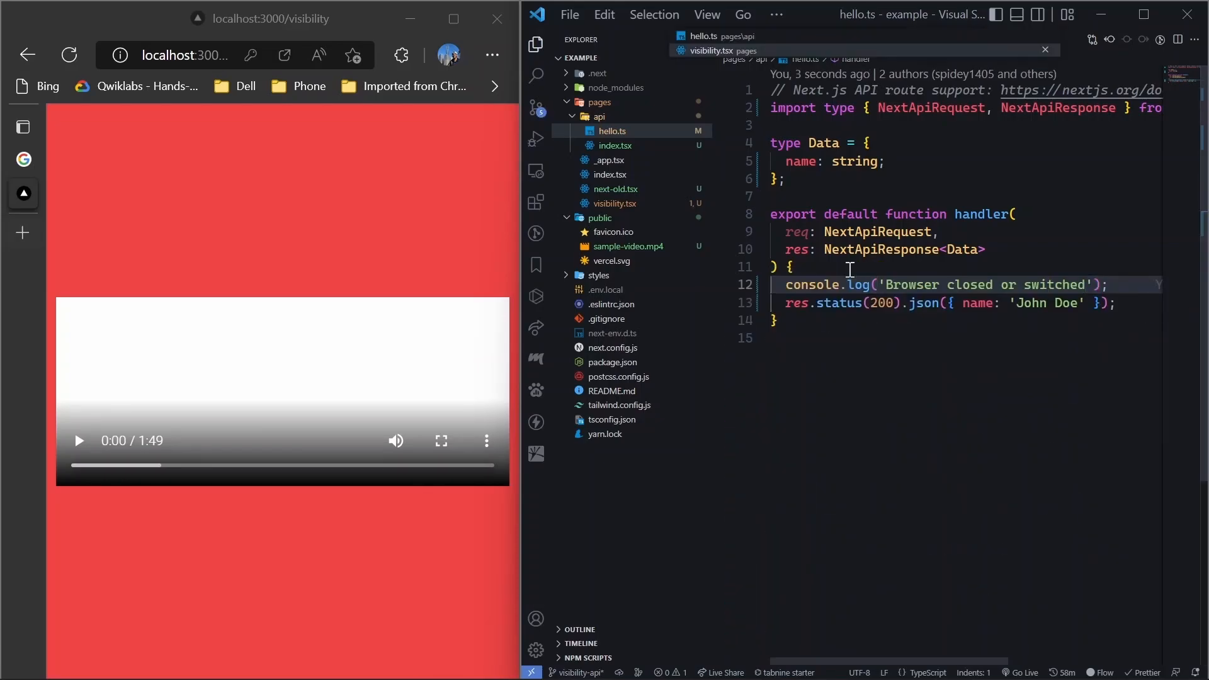
pyautogui.click(755, 39)
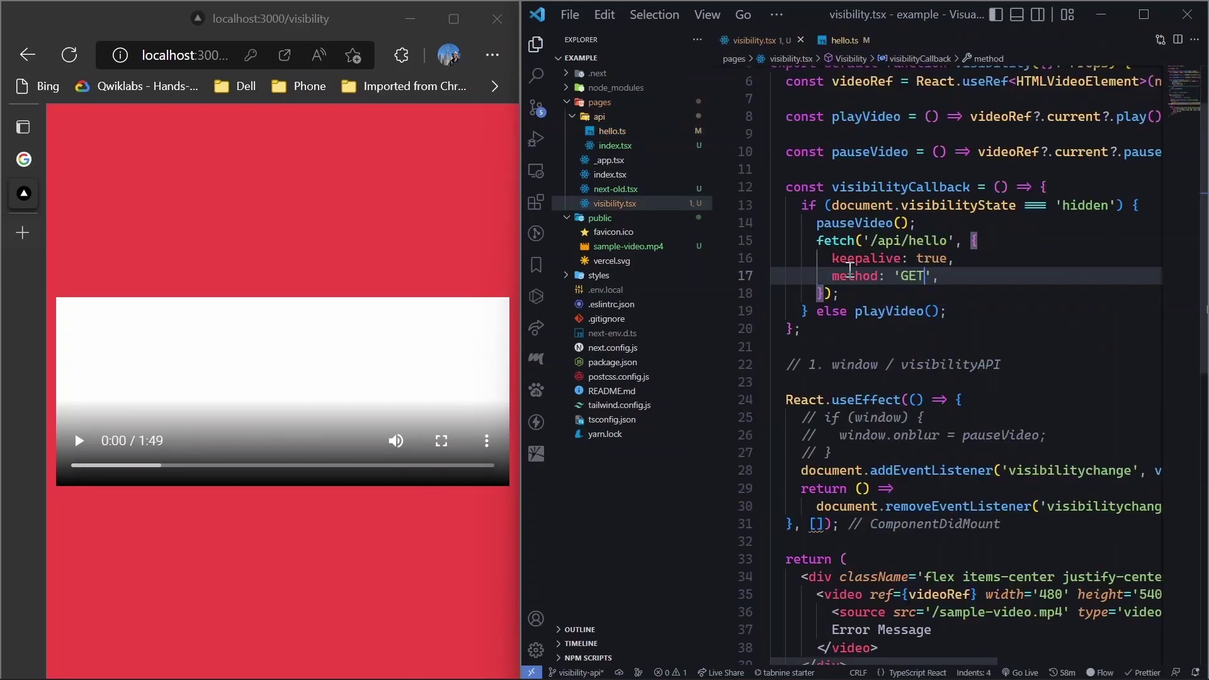
# Reload the visibility page, switch to Google and back, and view 'Browser closed or switched' in the server terminal
pyautogui.click(69, 55)
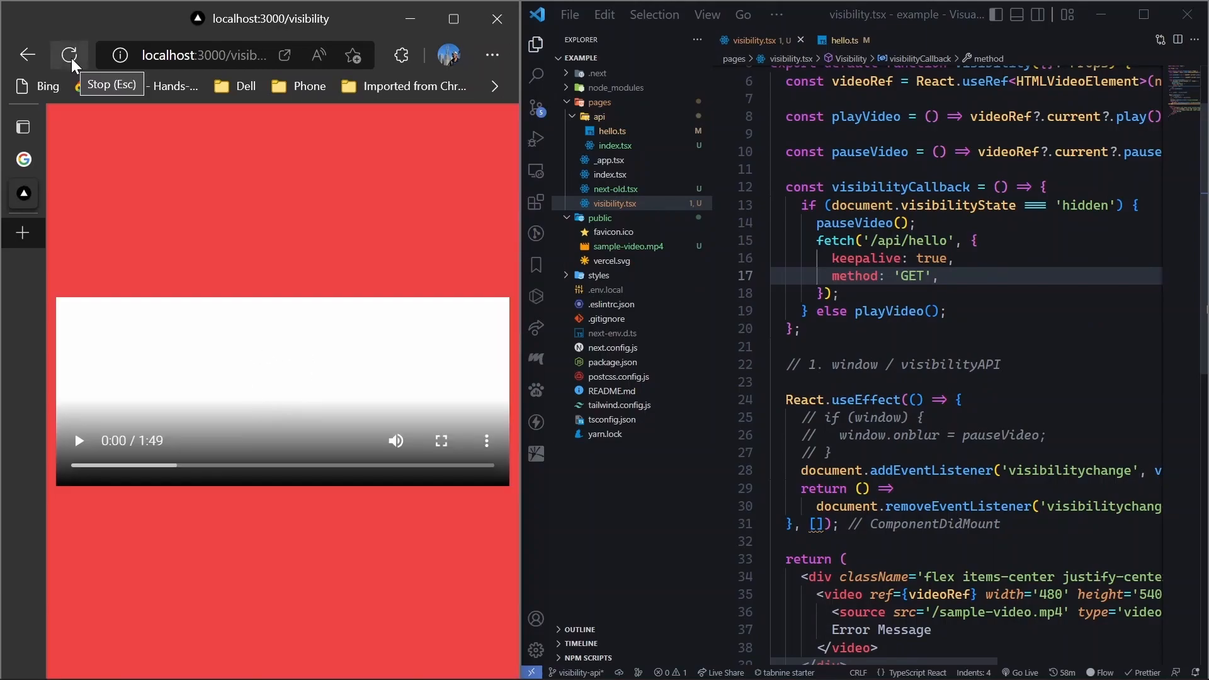
pyautogui.click(24, 158)
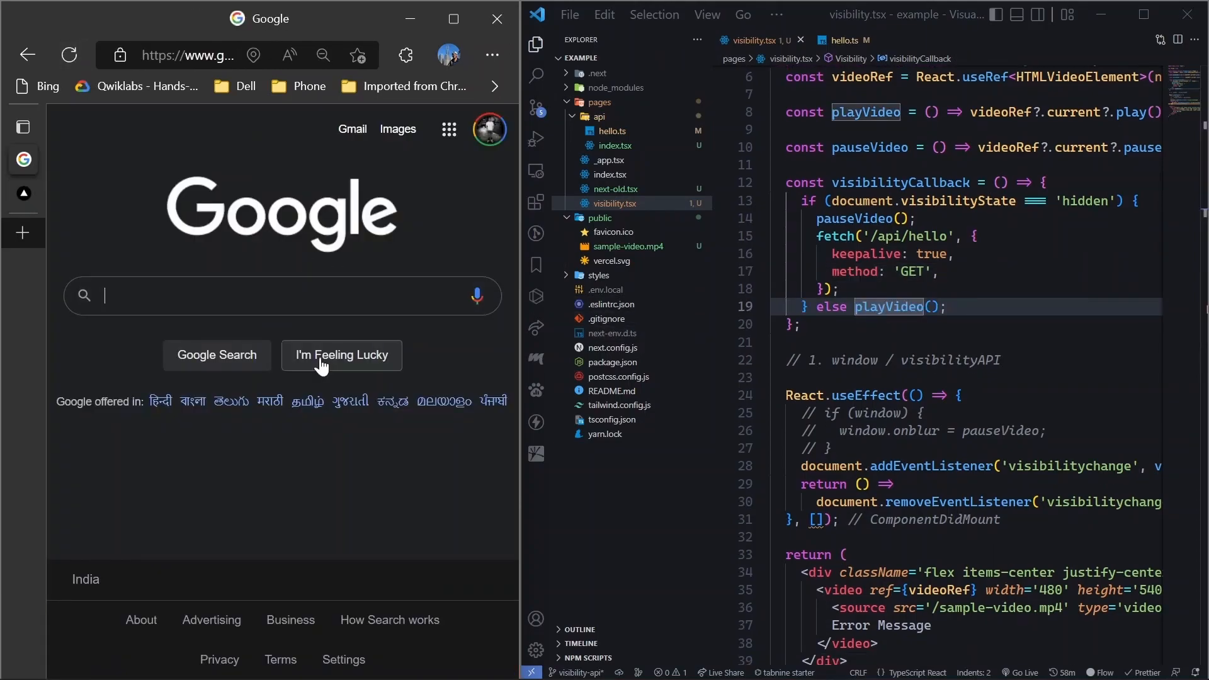
pyautogui.hotkey('ctrl', 'b')
pyautogui.click(24, 189)
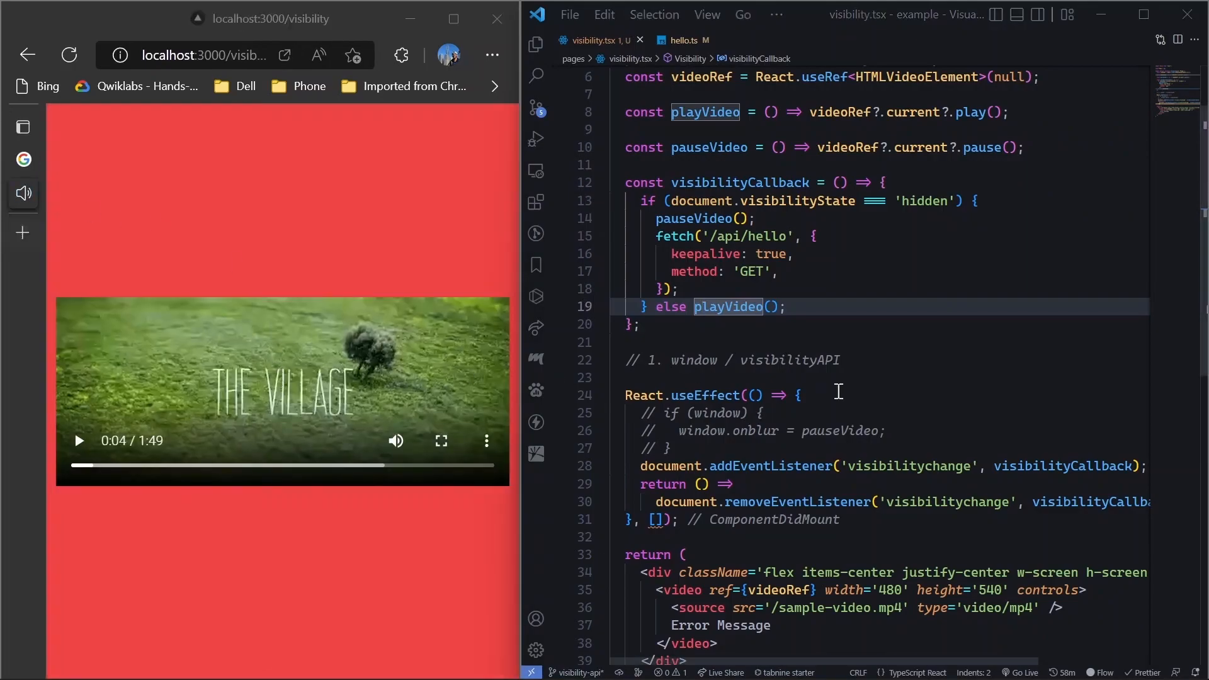
pyautogui.click(806, 395)
pyautogui.hotkey('ctrl', '`')
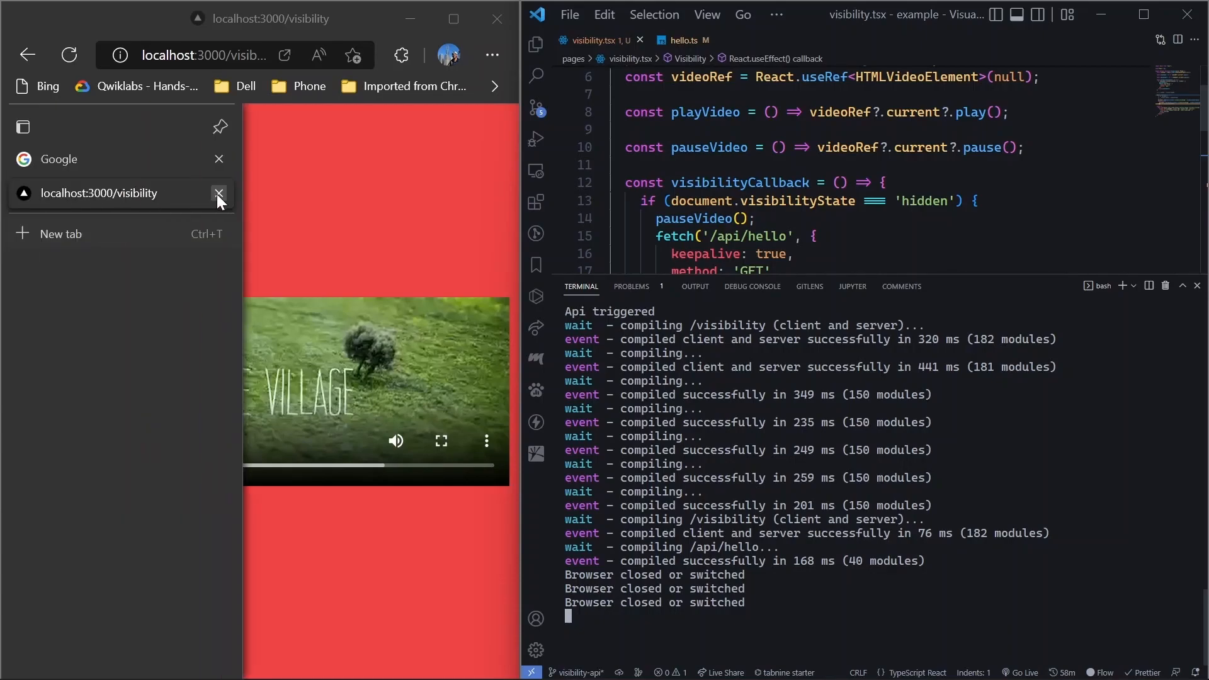
# Close the visibility tab and hide the terminal after checking its log
pyautogui.click(219, 193)
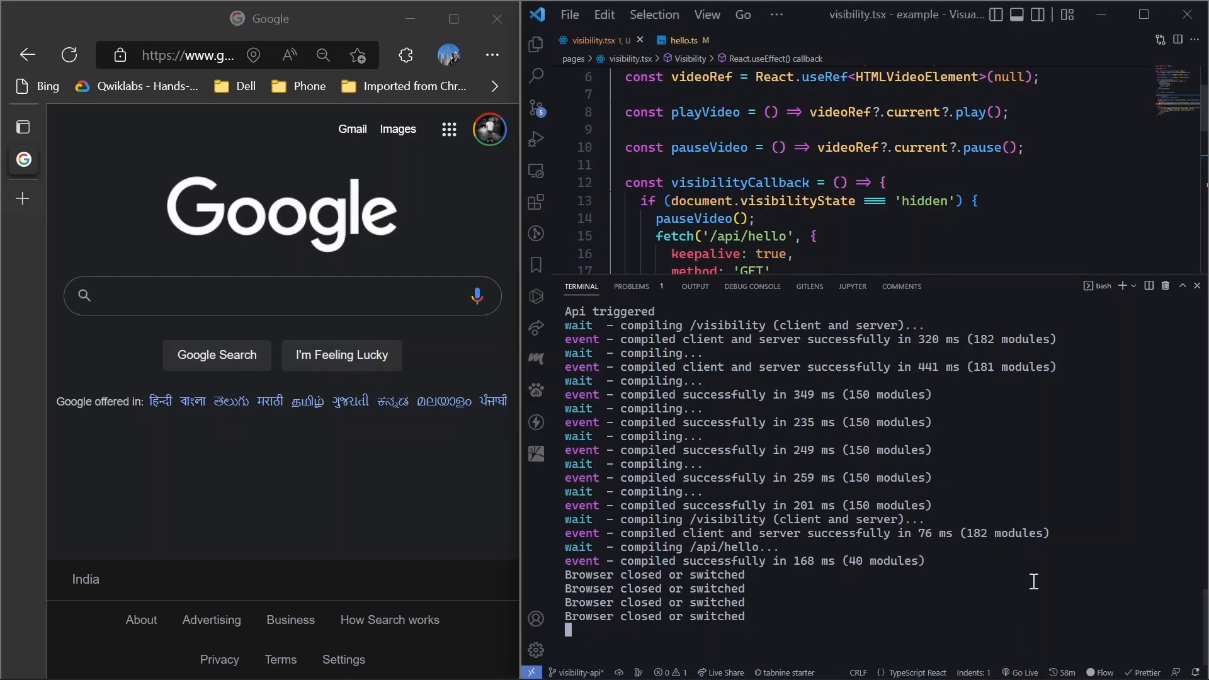
pyautogui.hotkey('ctrl', 'j')
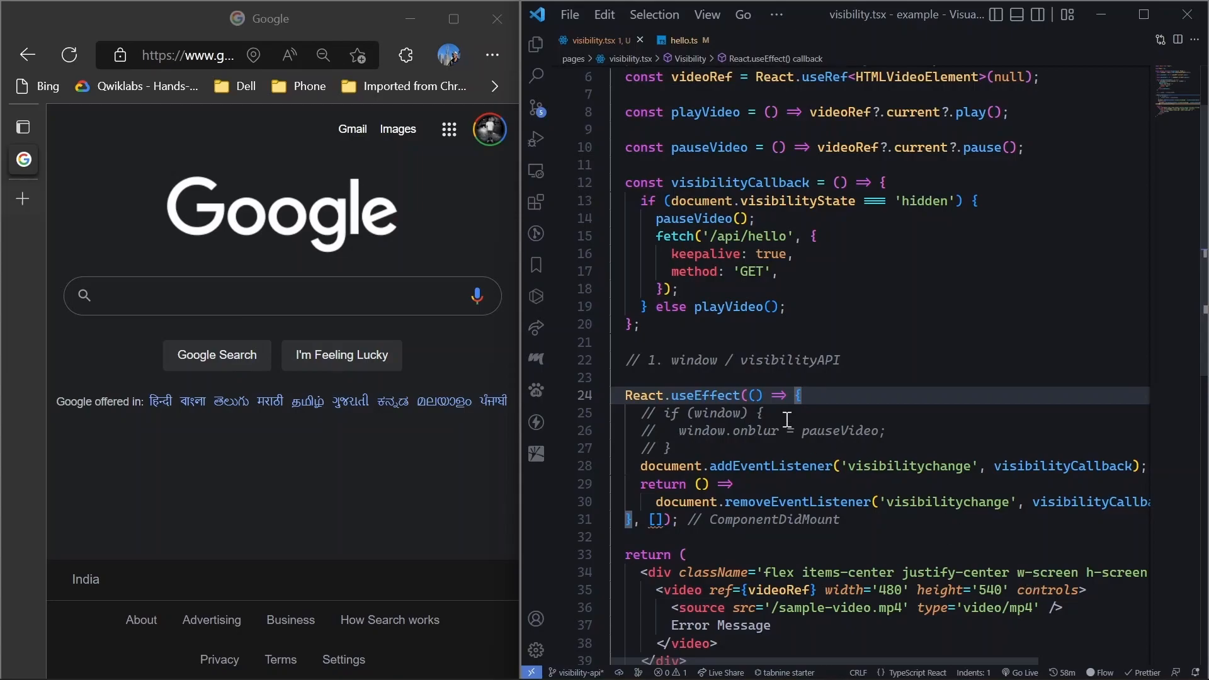
# Reload localhost:3000/visibility in a new tab and reveal the server log again
pyautogui.click(31, 198)
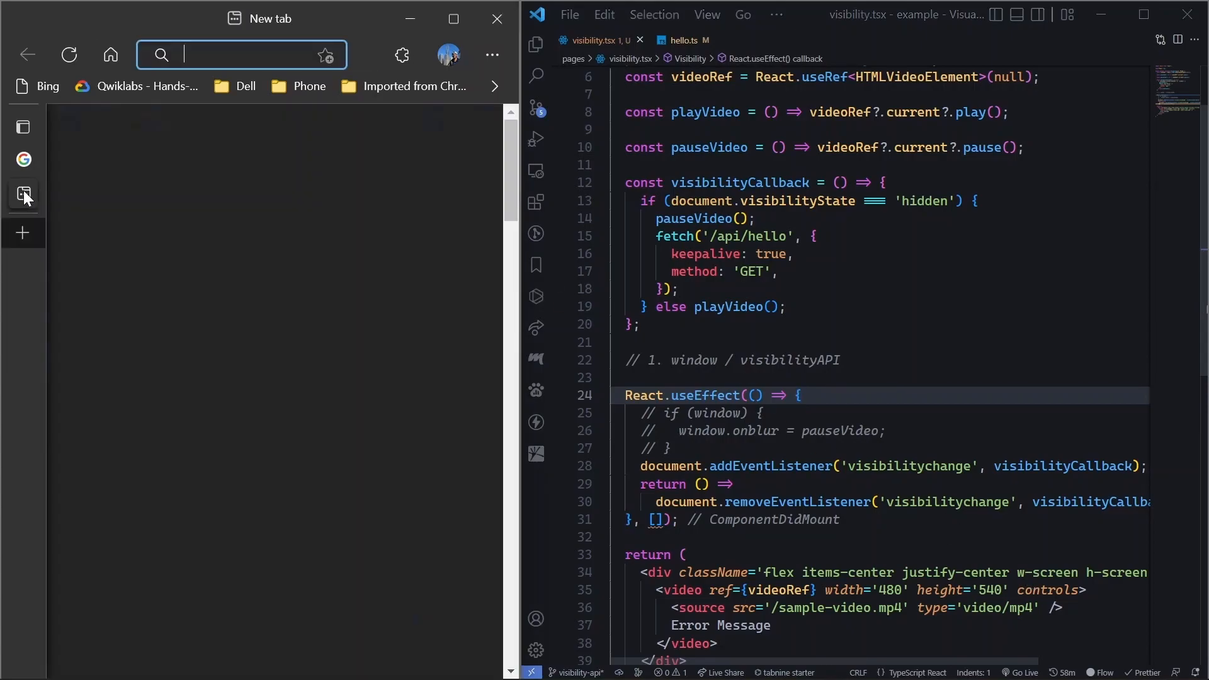
pyautogui.write('localhost:3000')
pyautogui.write('/visibility')
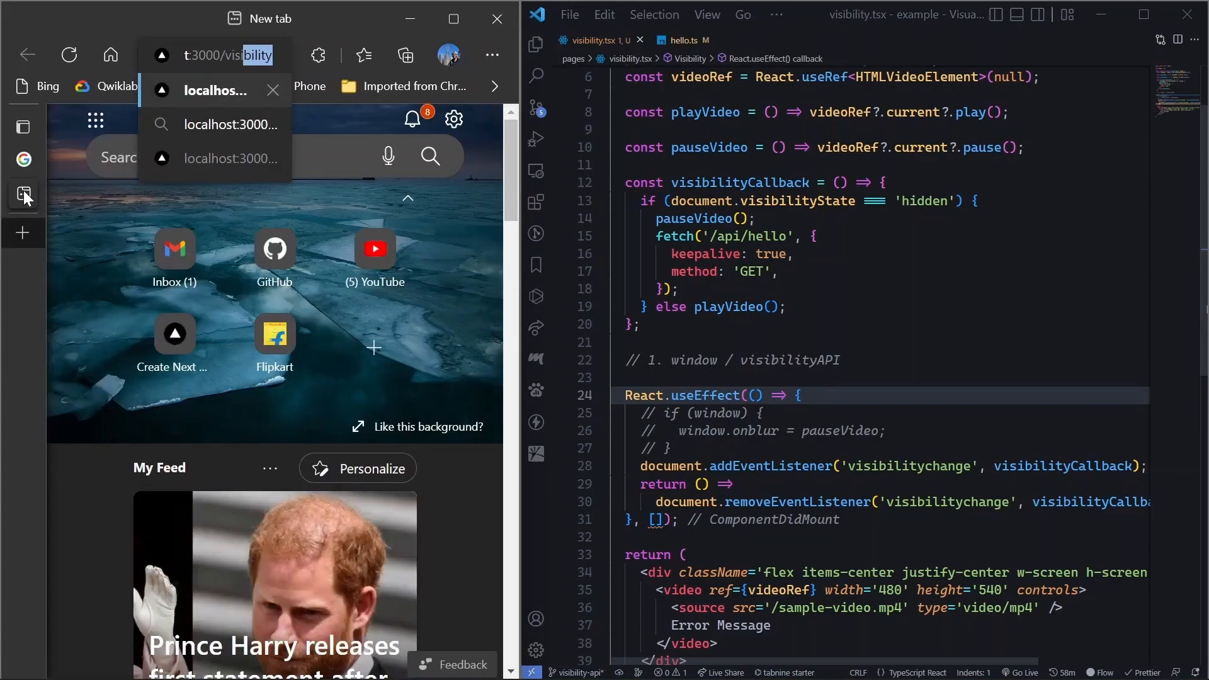
pyautogui.press('Return')
pyautogui.doubleClick(772, 254)
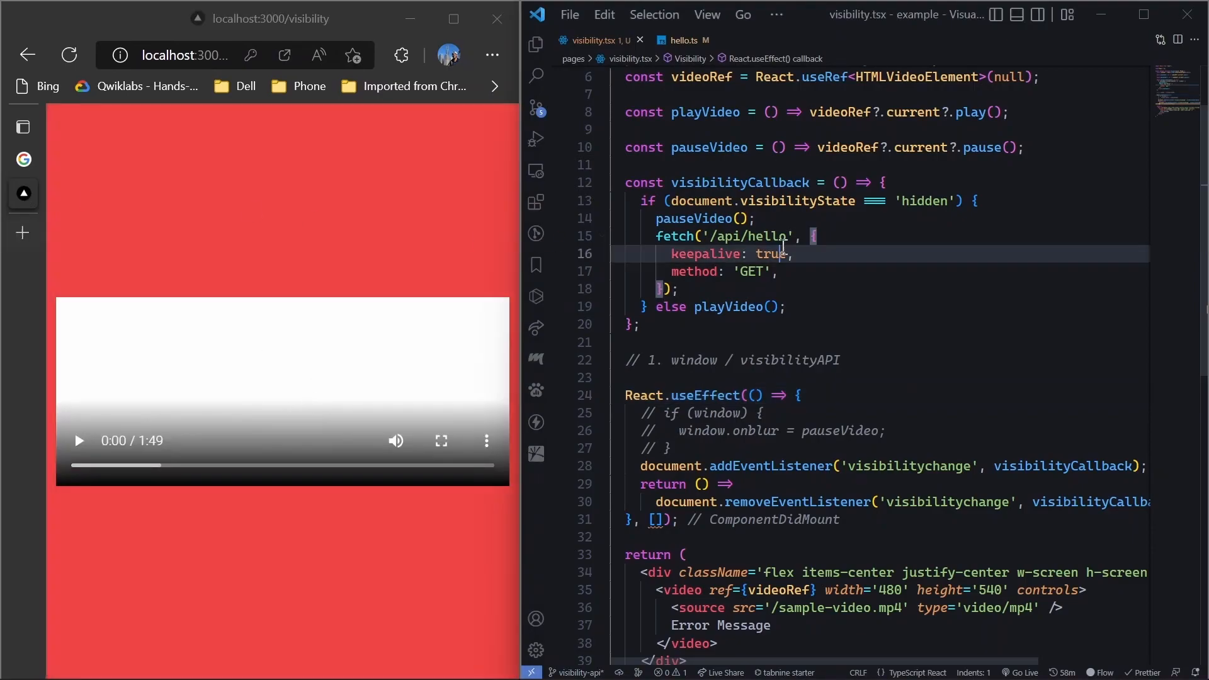
pyautogui.hotkey('ctrl', '`')
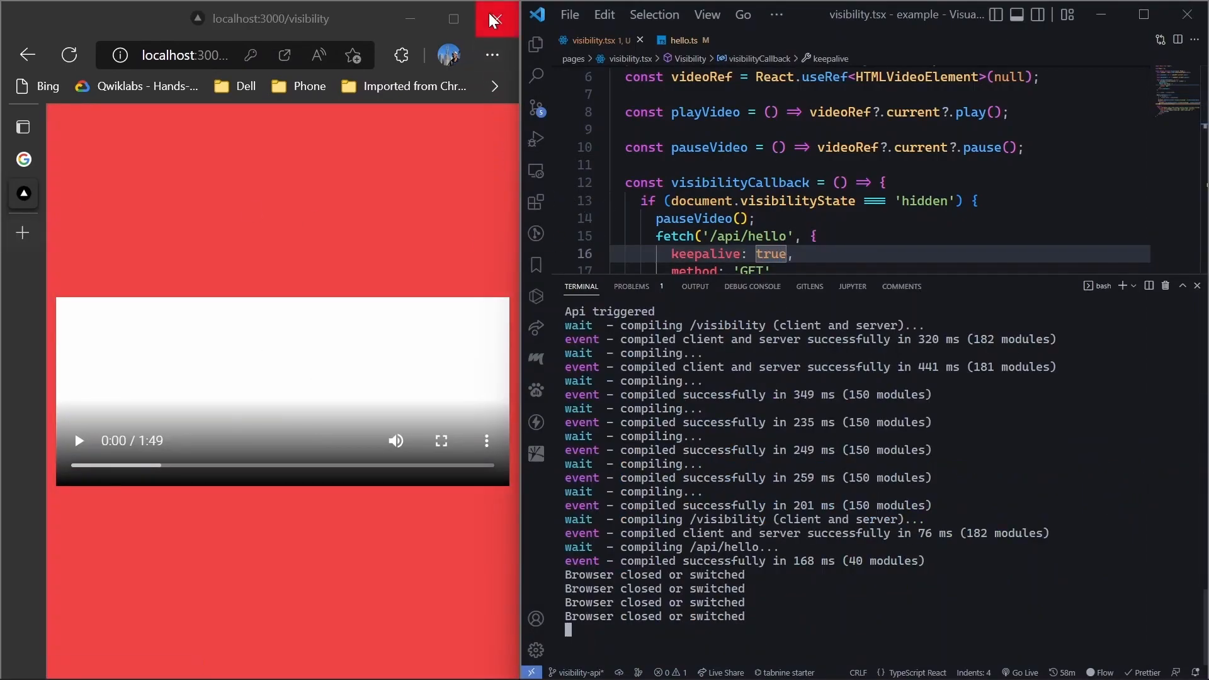
# Close the Edge window for a fifth log, hide the terminal and maximize the editor
pyautogui.click(497, 17)
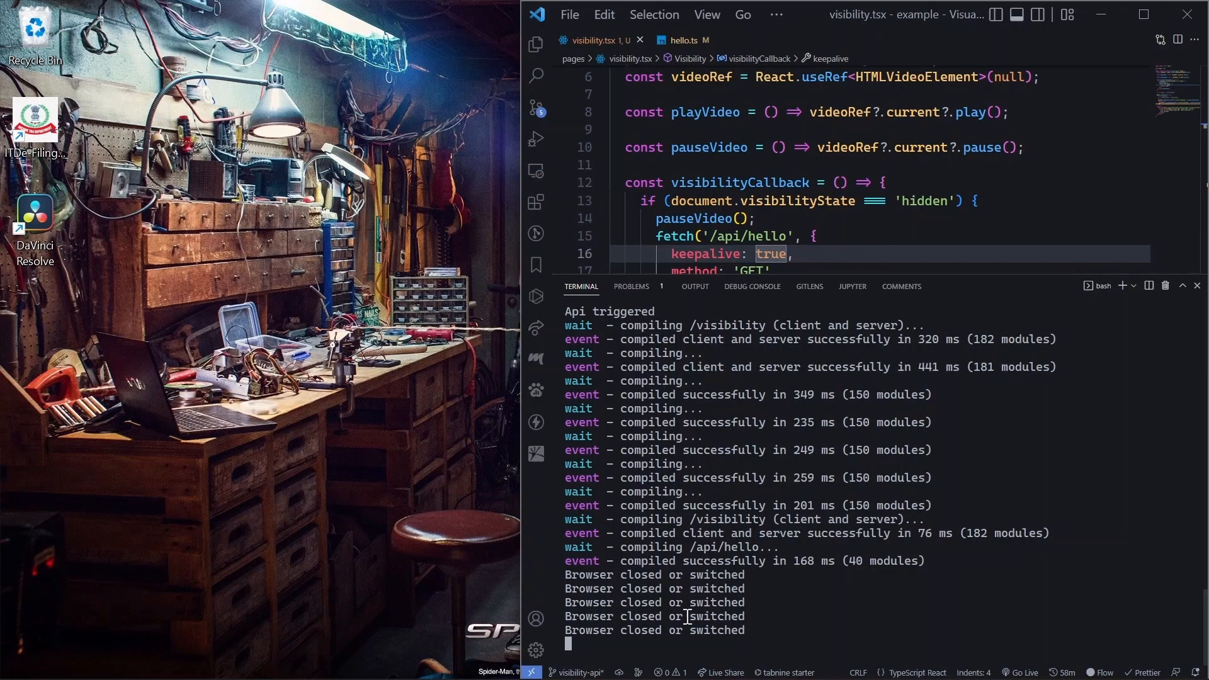
pyautogui.hotkey('ctrl', '`')
pyautogui.doubleClick(1059, 14)
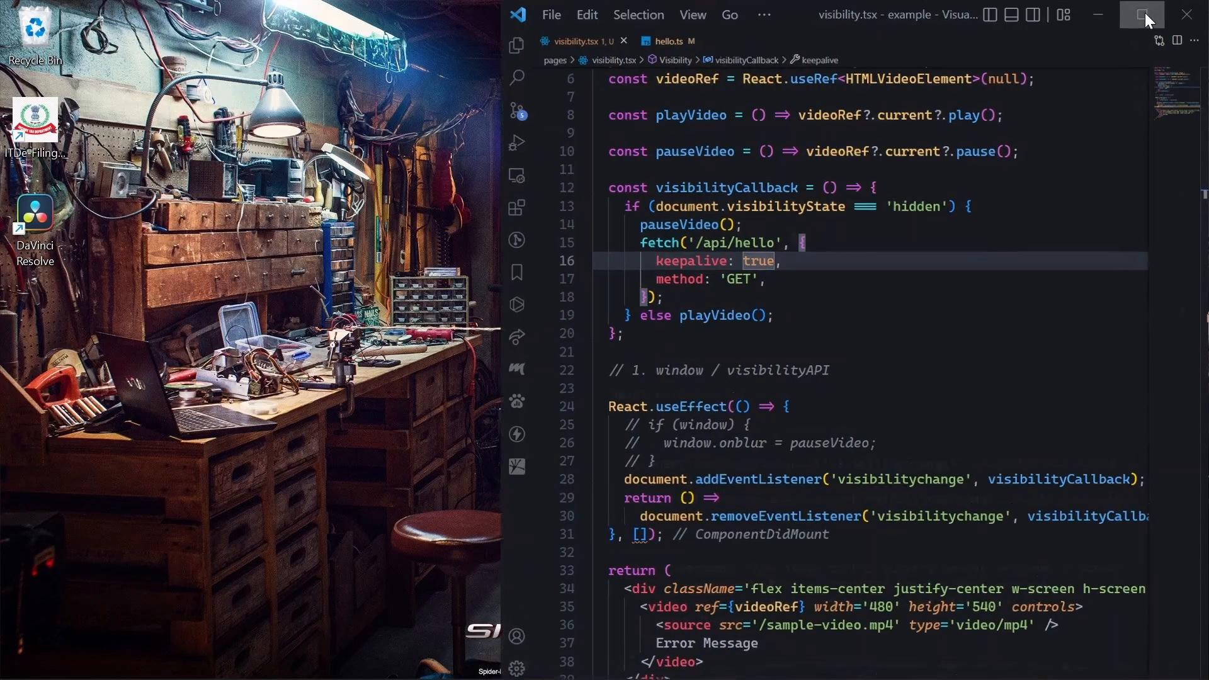